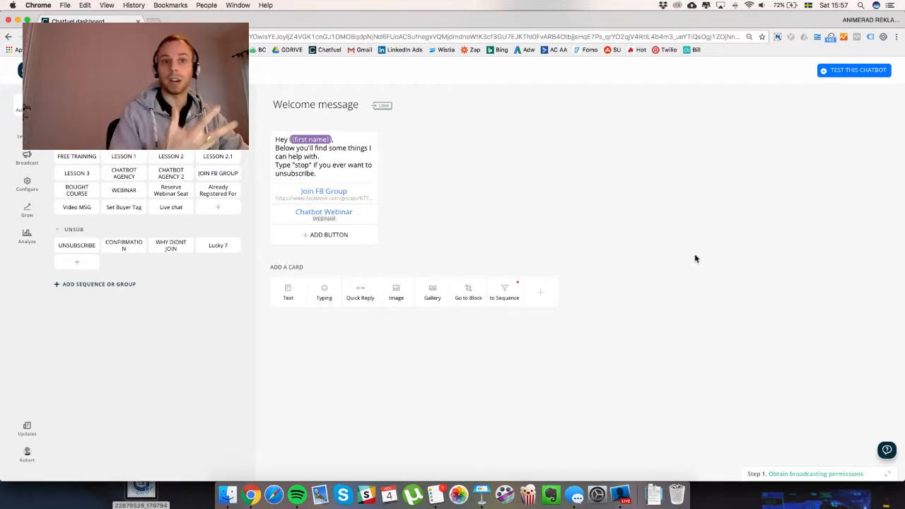
Leave Chatfuel's Welcome message block and show all open windows side by side.
{"action": "key", "text": "ctrl+Up"}
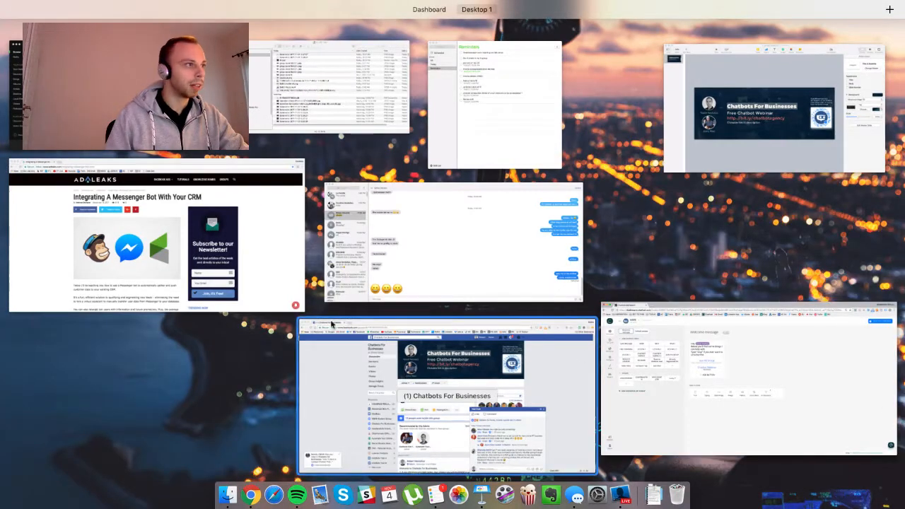
Read Step #1 of the AdLeaks article 'Integrating A Messenger Bot With Your CRM', then return to the window overview.
{"action": "left_click", "coordinate": [249, 266]}
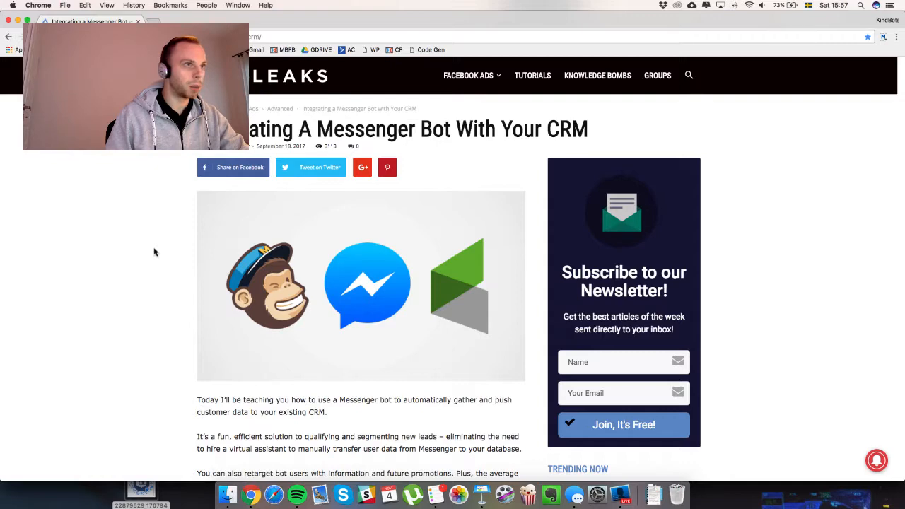
{"action": "scroll", "coordinate": [154, 252], "scroll_direction": "down", "scroll_amount": 10}
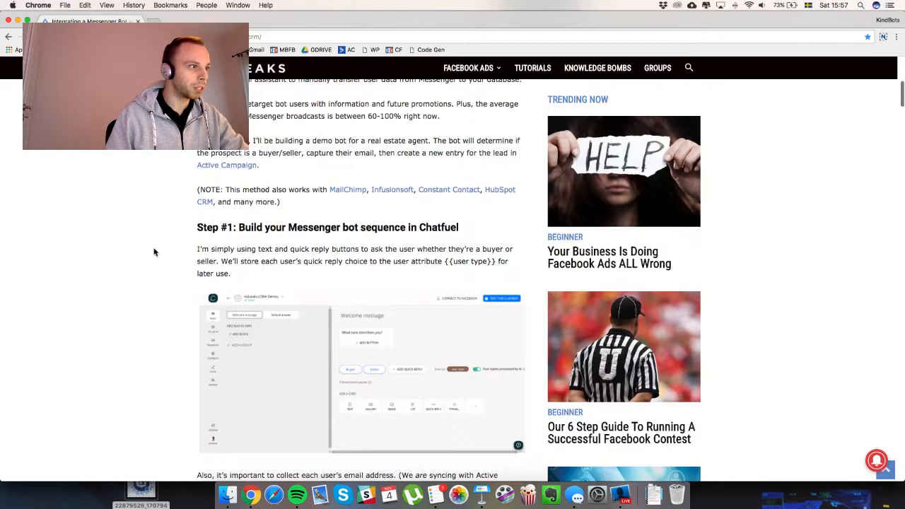
{"action": "scroll", "coordinate": [154, 252], "scroll_direction": "down", "scroll_amount": 2}
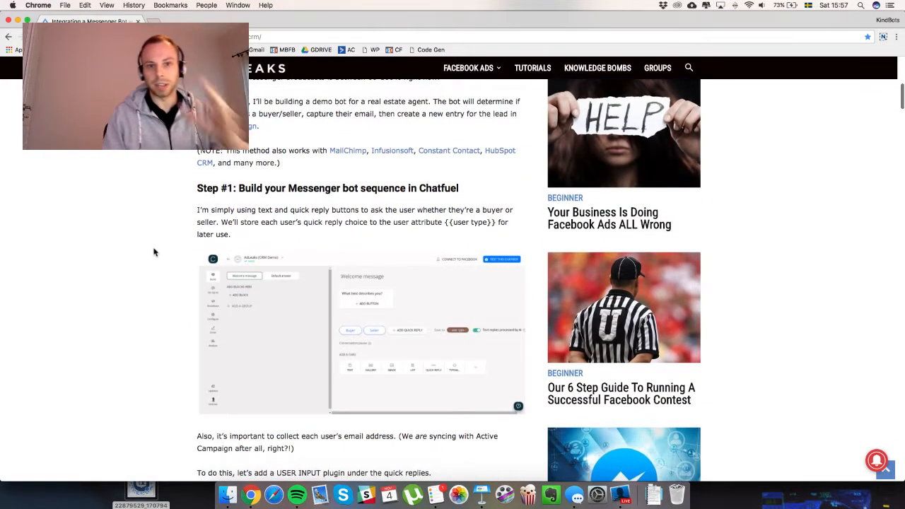
{"action": "scroll", "coordinate": [154, 252], "scroll_direction": "down", "scroll_amount": 1}
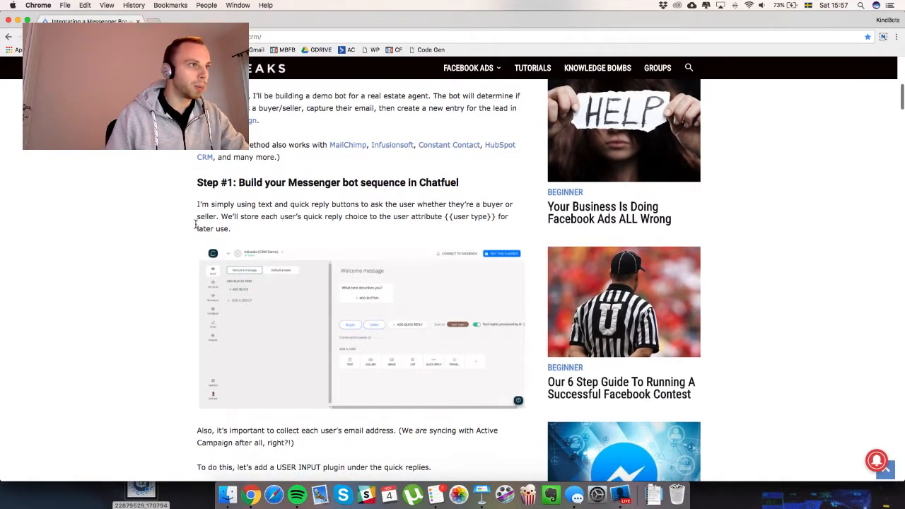
{"action": "scroll", "coordinate": [191, 226], "scroll_direction": "down", "scroll_amount": 1}
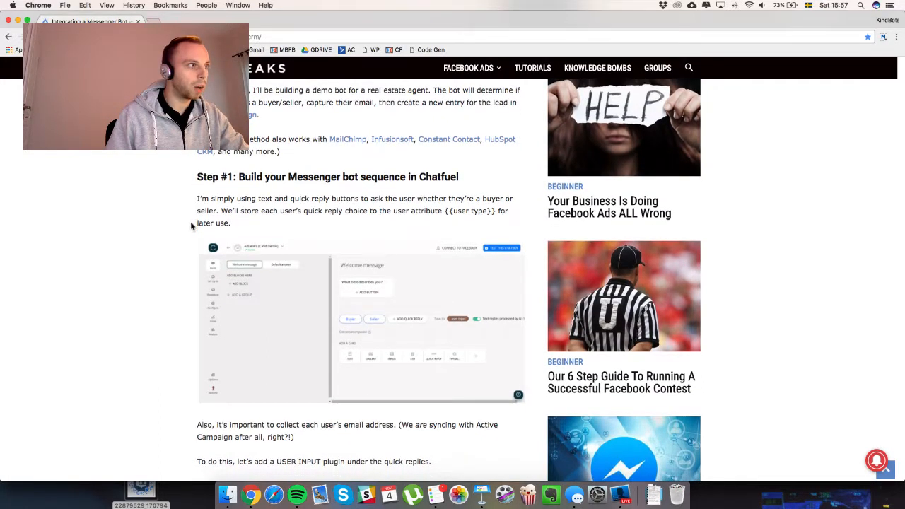
{"action": "key", "text": "ctrl+Up"}
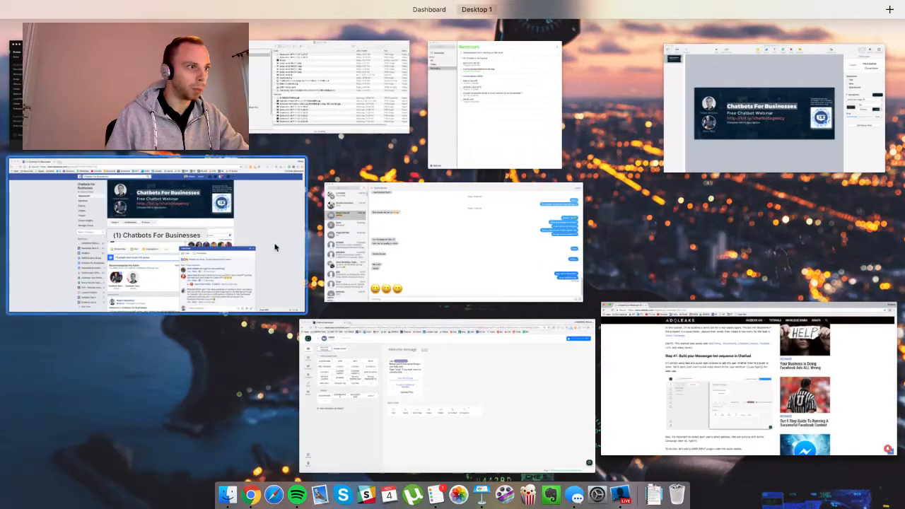
View the Facebook Chatbots For Businesses group page, then return to the window overview.
{"action": "left_click", "coordinate": [258, 283]}
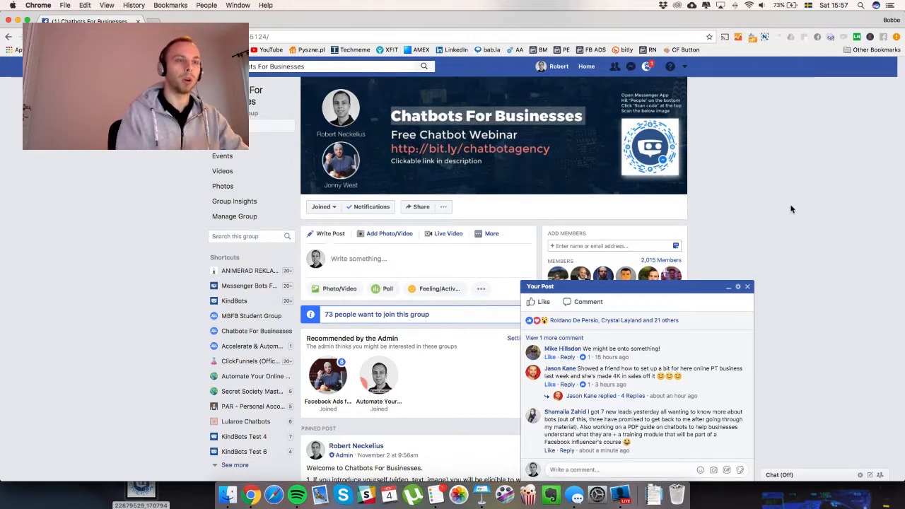
{"action": "key", "text": "ctrl+Up"}
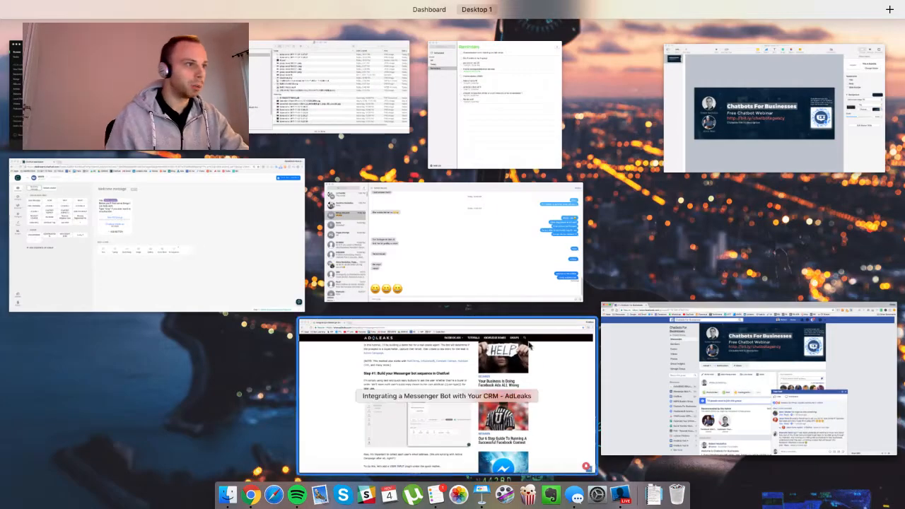
Scroll through the cards of Chatfuel's WEBINAR block.
{"action": "left_click", "coordinate": [236, 277]}
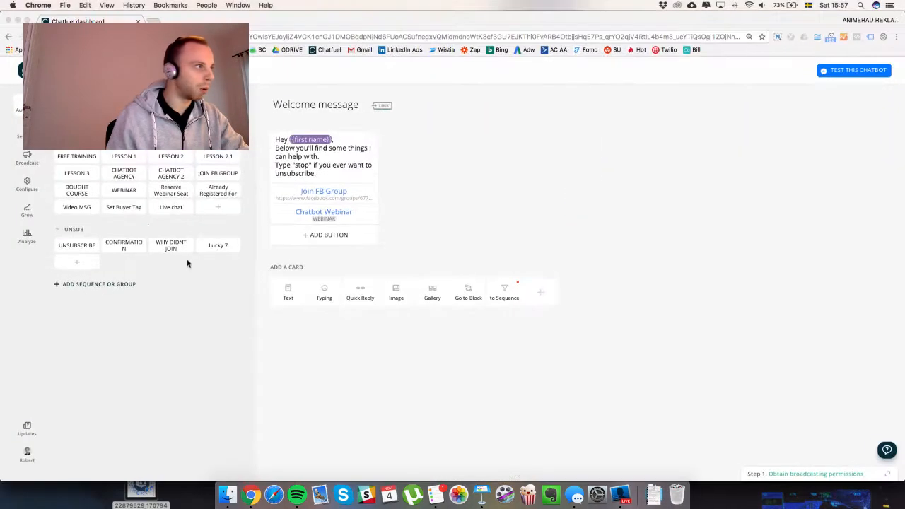
{"action": "left_click", "coordinate": [132, 190]}
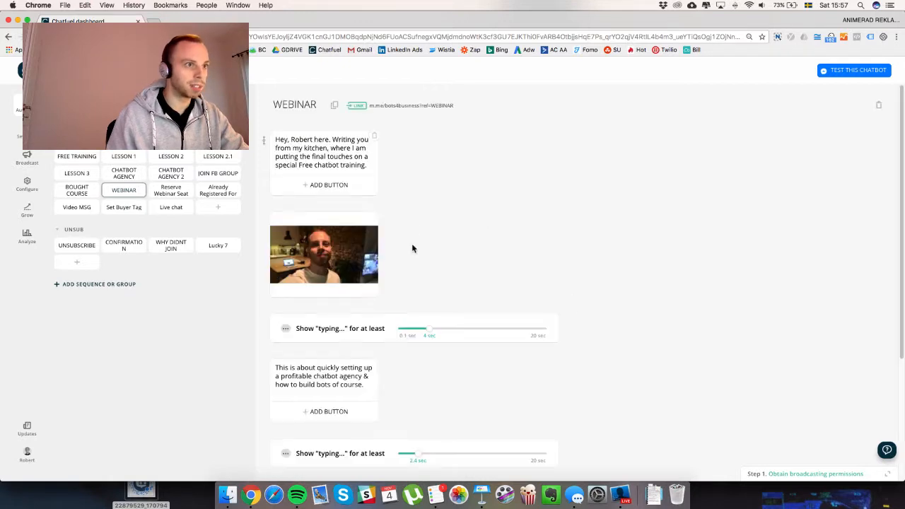
{"action": "scroll", "coordinate": [515, 218], "scroll_direction": "down", "scroll_amount": 1}
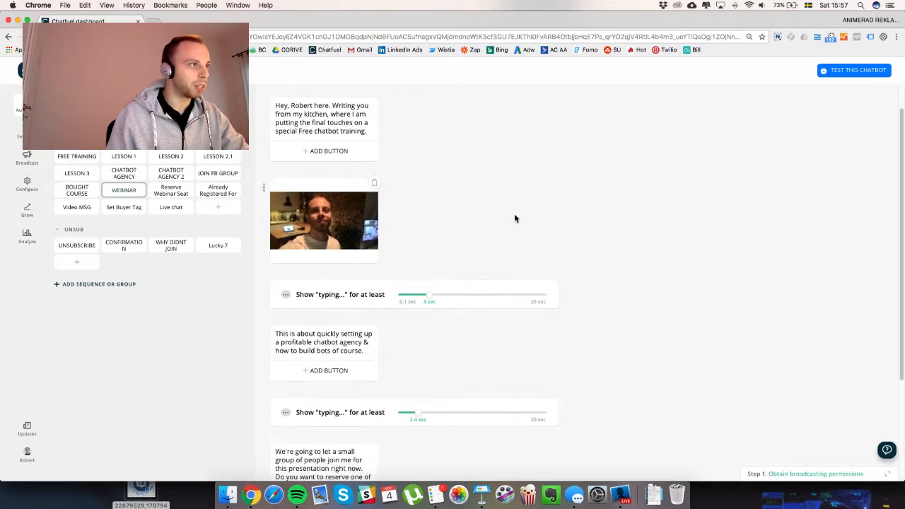
{"action": "scroll", "coordinate": [514, 219], "scroll_direction": "down", "scroll_amount": 3}
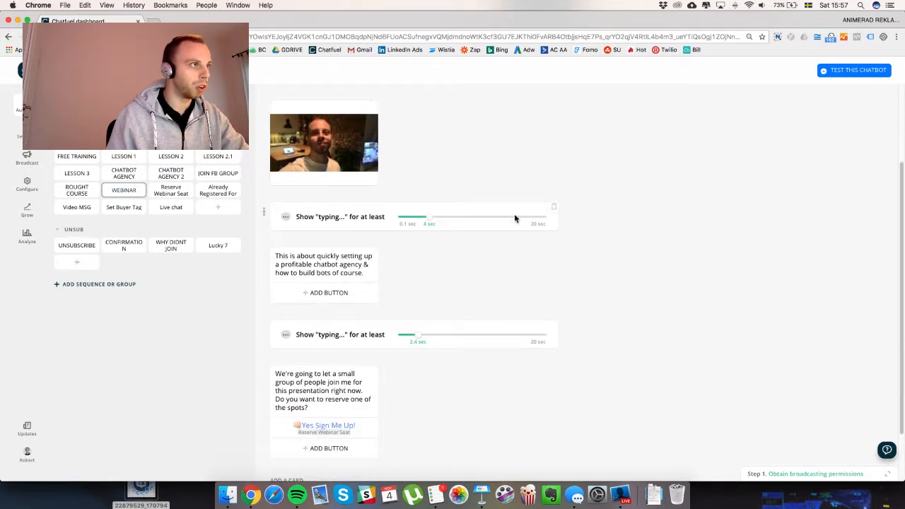
{"action": "scroll", "coordinate": [514, 213], "scroll_direction": "down", "scroll_amount": 2}
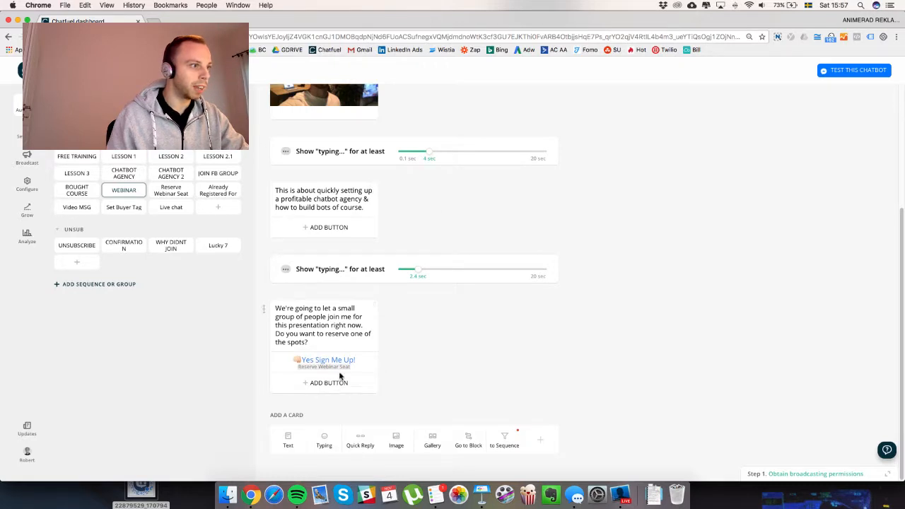
Check the Reserve Webinar Seat block, which sets AUTOwebinar to registered and sends the sign-up link.
{"action": "left_click", "coordinate": [167, 195]}
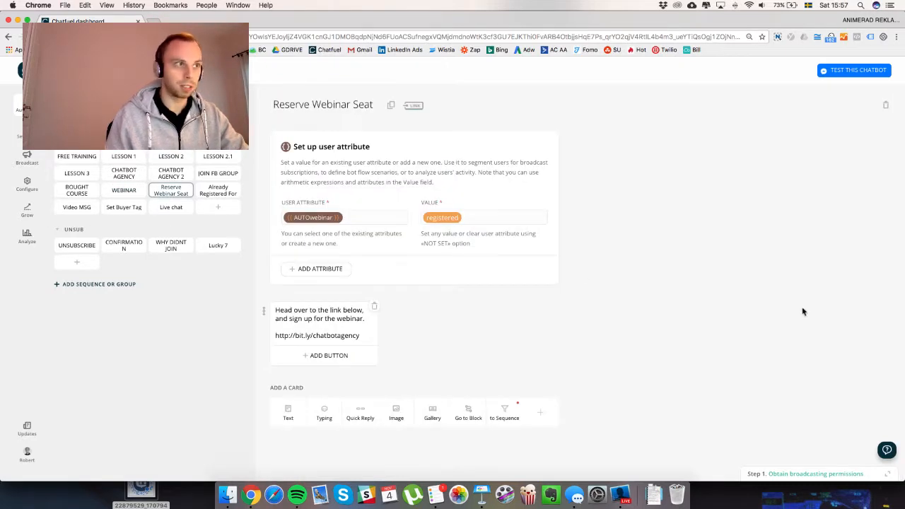
{"action": "key", "text": "ctrl+Up"}
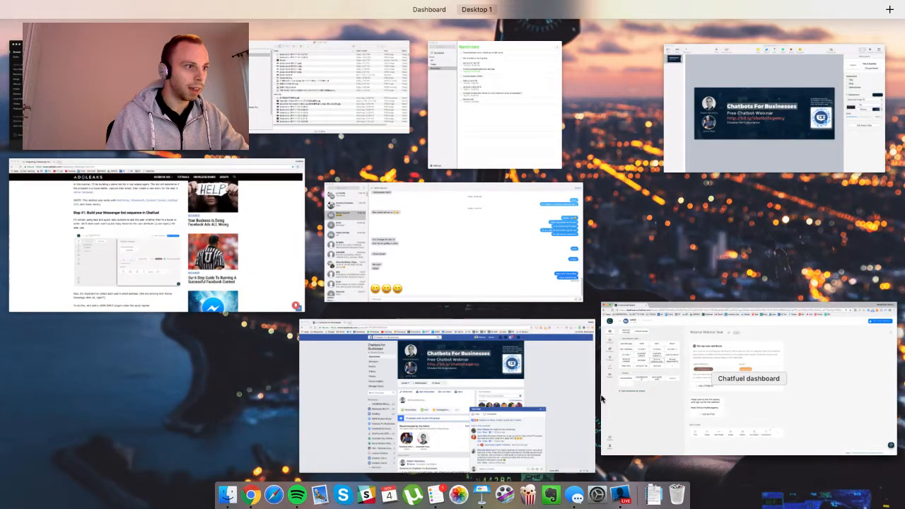
{"action": "left_click", "coordinate": [722, 388]}
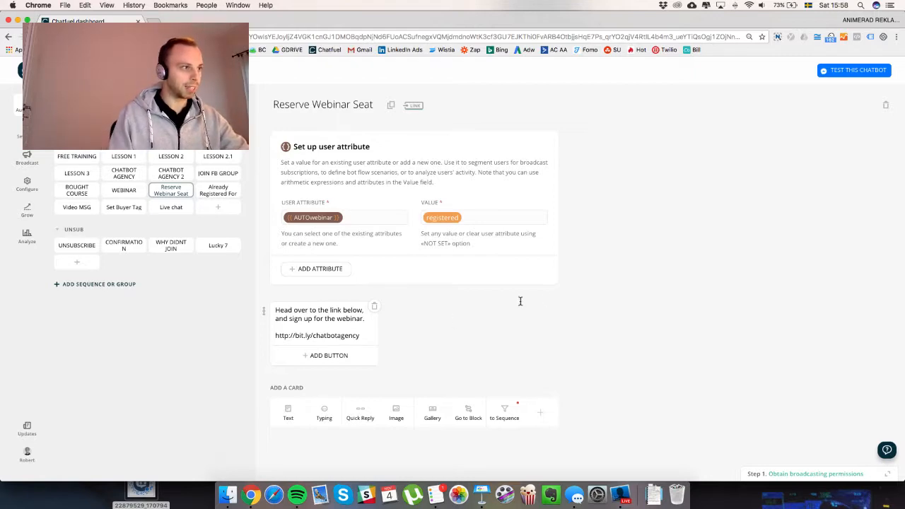
{"action": "key", "text": "ctrl+Up"}
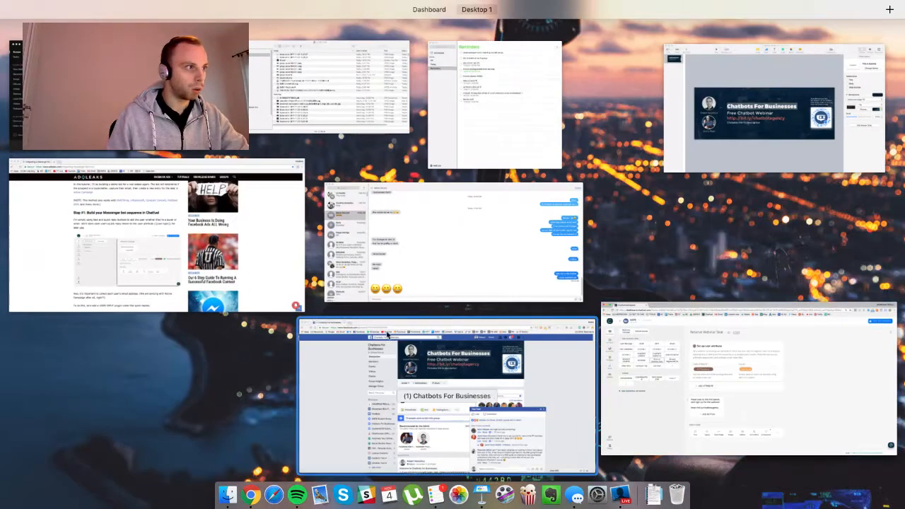
Read the AdLeaks steps for a User Input email plugin and a POST JSON API plugin.
{"action": "left_click", "coordinate": [214, 275]}
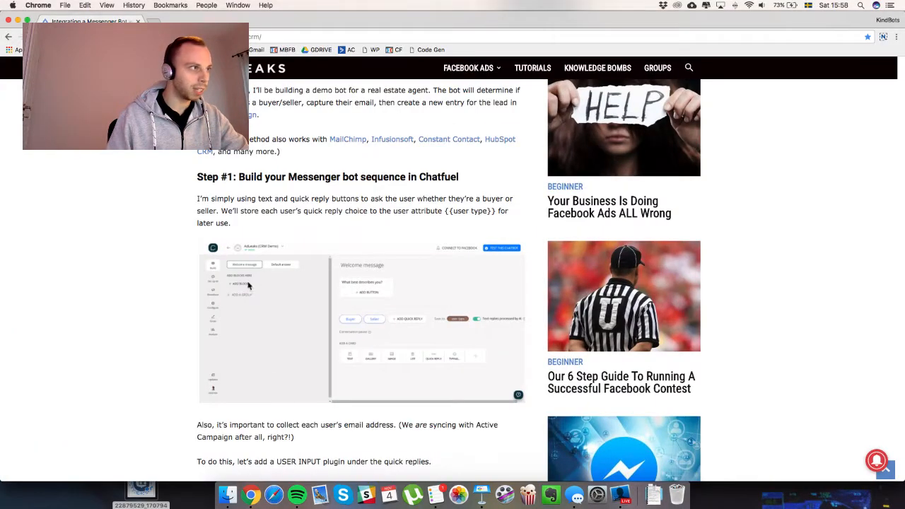
{"action": "scroll", "coordinate": [141, 245], "scroll_direction": "down", "scroll_amount": 1}
{"action": "scroll", "coordinate": [139, 245], "scroll_direction": "down", "scroll_amount": 1}
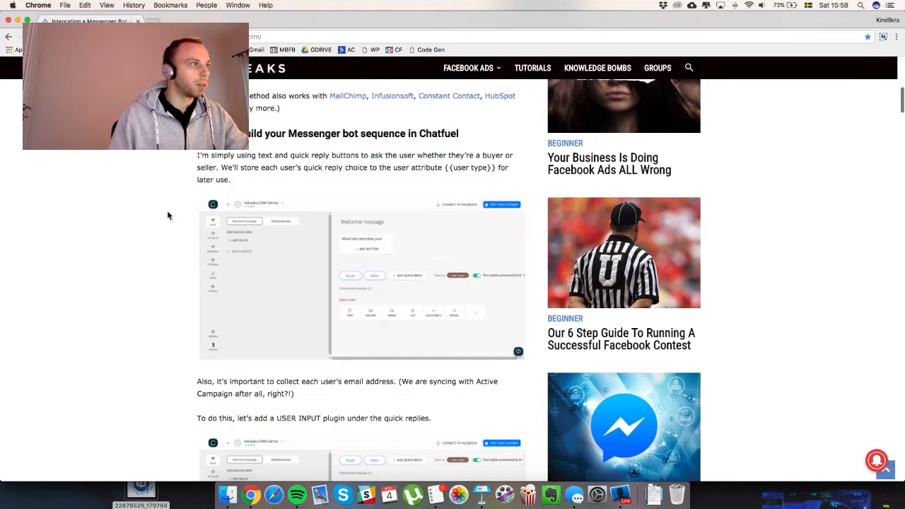
{"action": "scroll", "coordinate": [169, 216], "scroll_direction": "down", "scroll_amount": 1}
{"action": "scroll", "coordinate": [167, 215], "scroll_direction": "down", "scroll_amount": 3}
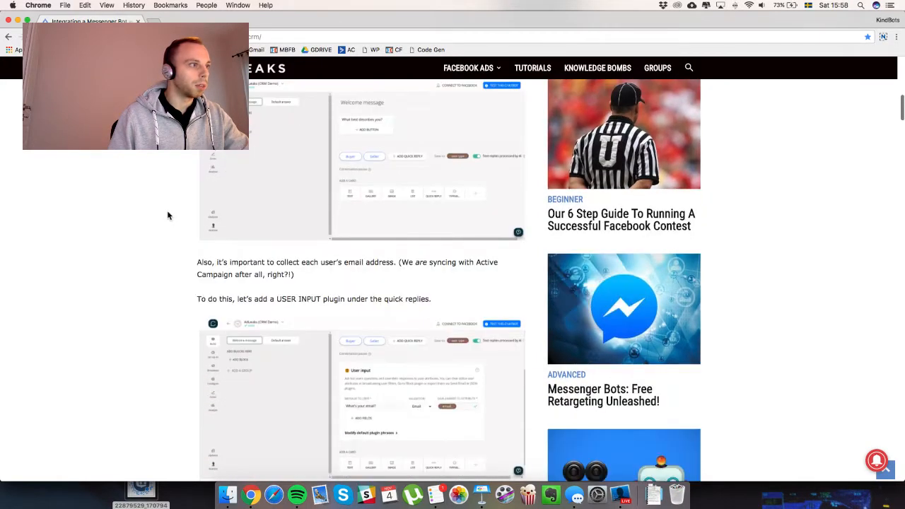
{"action": "scroll", "coordinate": [167, 216], "scroll_direction": "down", "scroll_amount": 3}
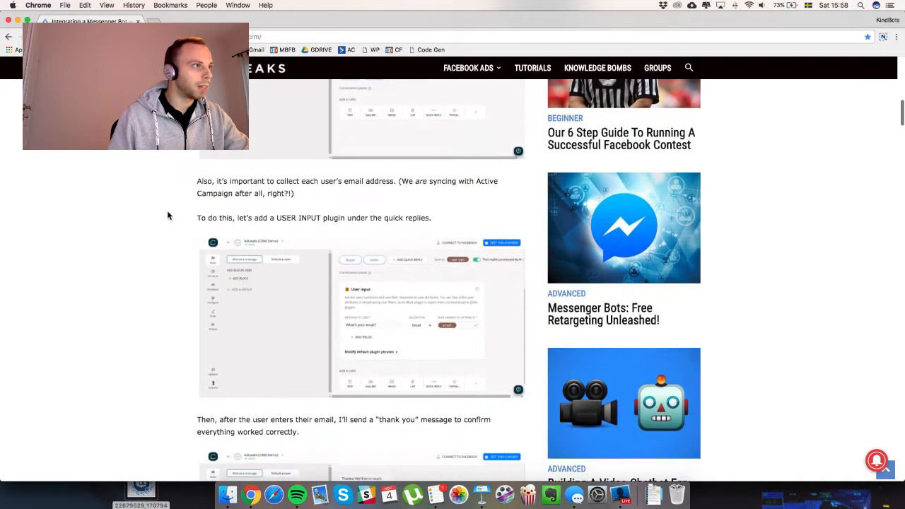
{"action": "scroll", "coordinate": [167, 216], "scroll_direction": "down", "scroll_amount": 1}
{"action": "scroll", "coordinate": [167, 215], "scroll_direction": "down", "scroll_amount": 1}
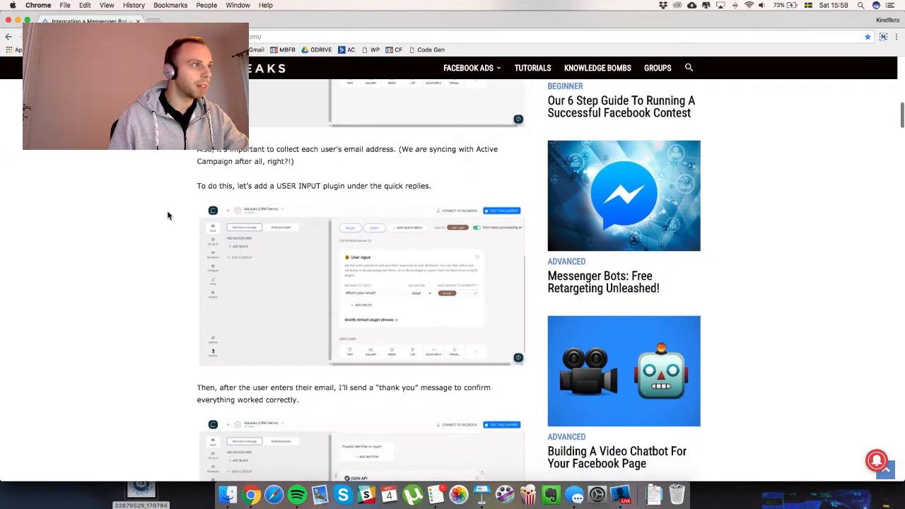
{"action": "scroll", "coordinate": [167, 216], "scroll_direction": "down", "scroll_amount": 1}
{"action": "scroll", "coordinate": [168, 216], "scroll_direction": "down", "scroll_amount": 1}
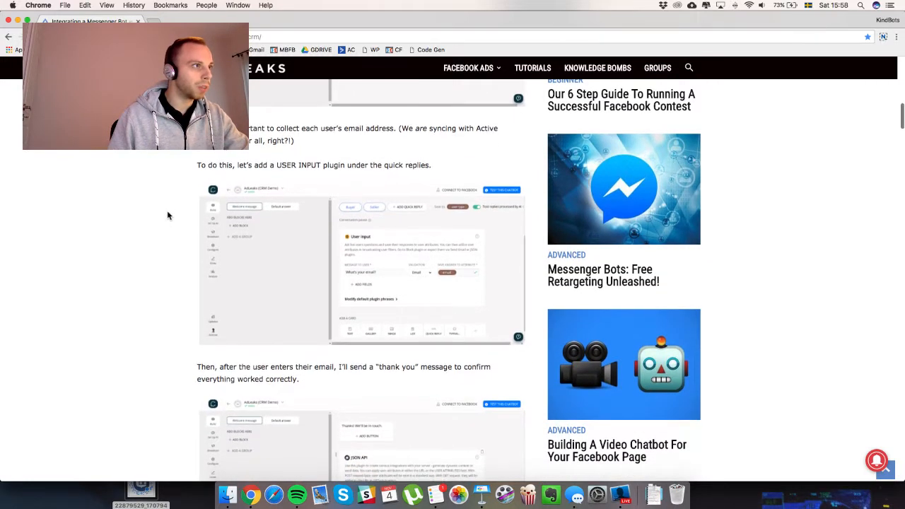
{"action": "scroll", "coordinate": [167, 216], "scroll_direction": "down", "scroll_amount": 1}
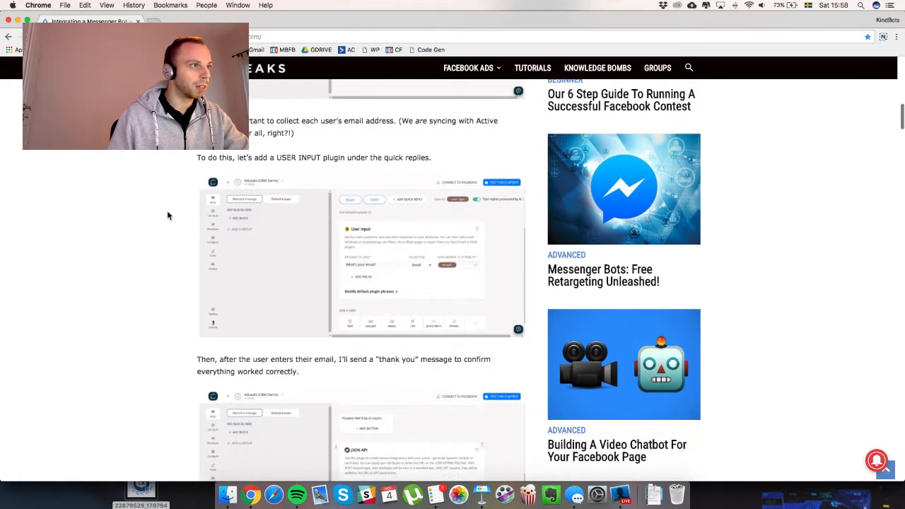
{"action": "scroll", "coordinate": [168, 215], "scroll_direction": "down", "scroll_amount": 3}
{"action": "scroll", "coordinate": [167, 216], "scroll_direction": "down", "scroll_amount": 1}
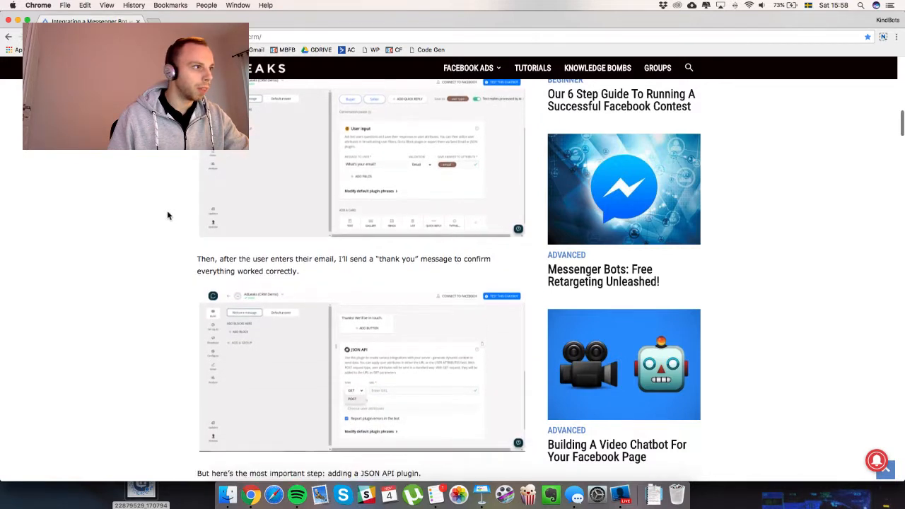
{"action": "scroll", "coordinate": [168, 215], "scroll_direction": "down", "scroll_amount": 1}
{"action": "scroll", "coordinate": [168, 215], "scroll_direction": "down", "scroll_amount": 1}
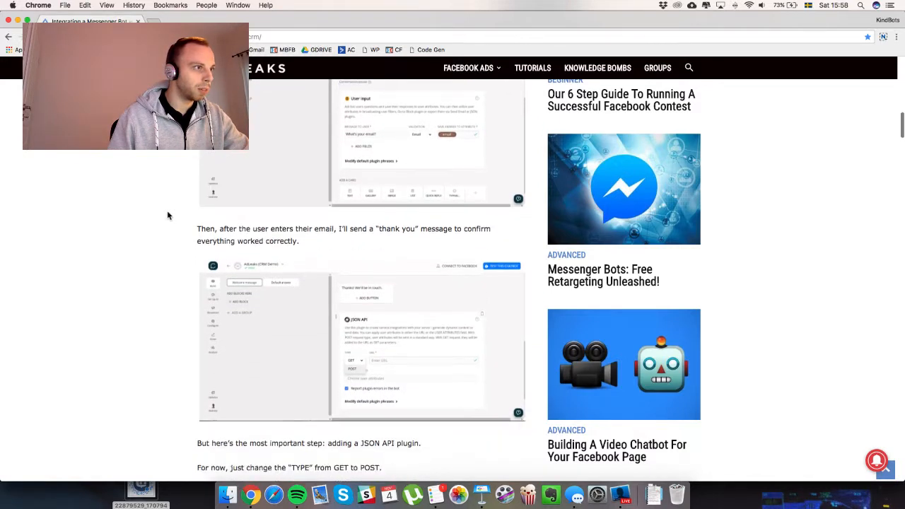
{"action": "scroll", "coordinate": [168, 216], "scroll_direction": "down", "scroll_amount": 1}
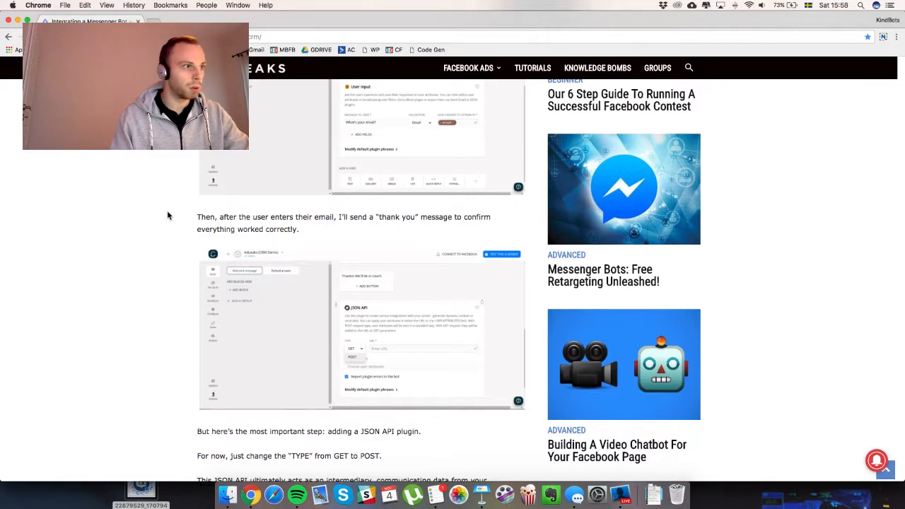
{"action": "scroll", "coordinate": [168, 215], "scroll_direction": "up", "scroll_amount": 3}
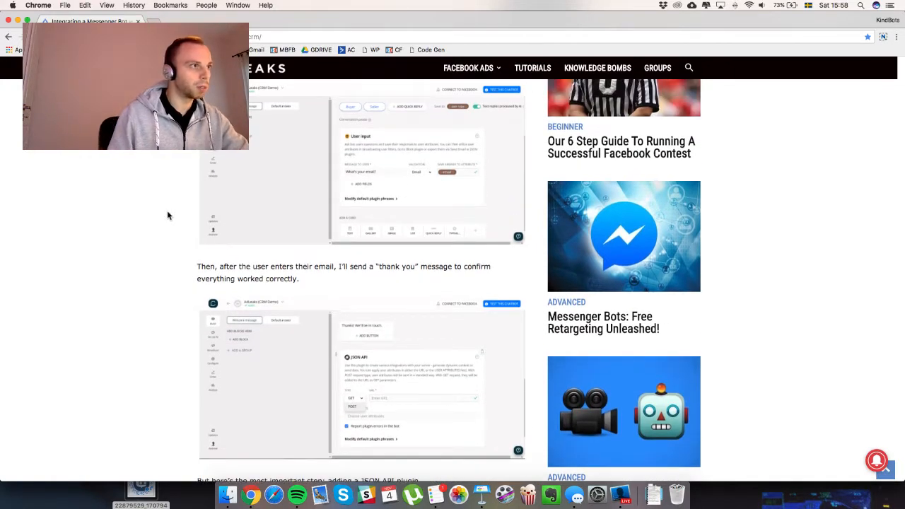
{"action": "key", "text": "ctrl+Up"}
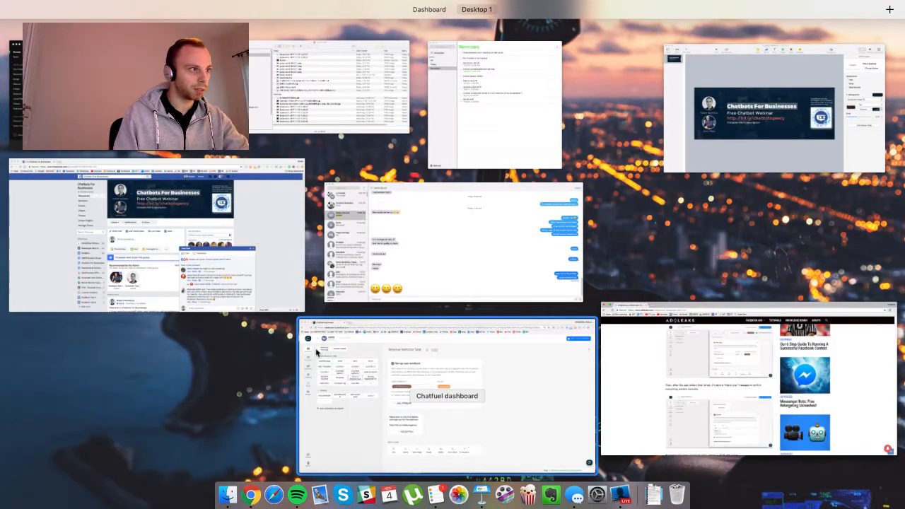
Add a User Input card asking 'What is your email?', with Email validation, saved to the email attribute.
{"action": "left_click", "coordinate": [415, 353]}
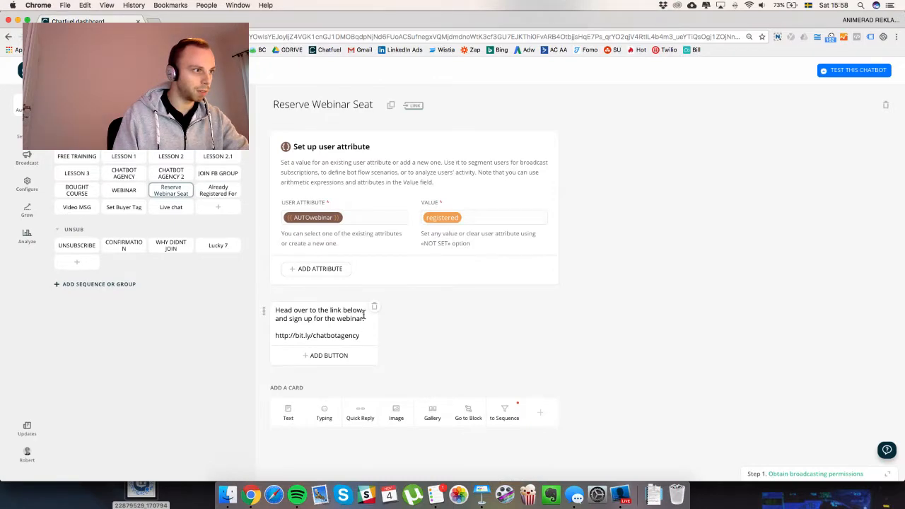
{"action": "left_click", "coordinate": [537, 417]}
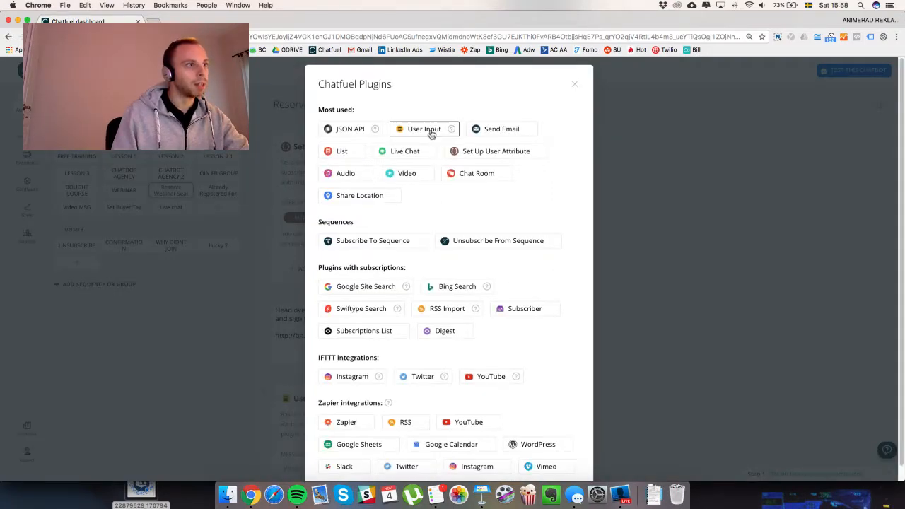
{"action": "left_click", "coordinate": [424, 129]}
{"action": "scroll", "coordinate": [262, 354], "scroll_direction": "down", "scroll_amount": 2}
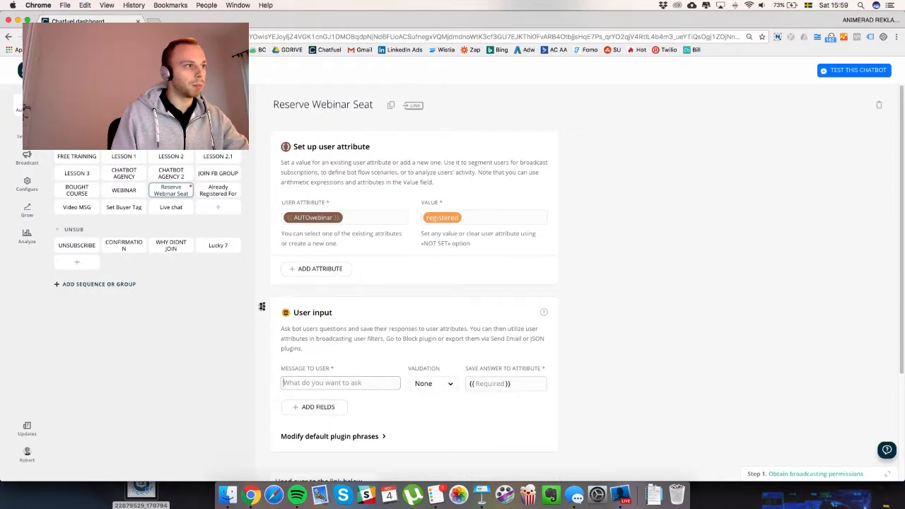
{"action": "scroll", "coordinate": [352, 319], "scroll_direction": "down", "scroll_amount": 1}
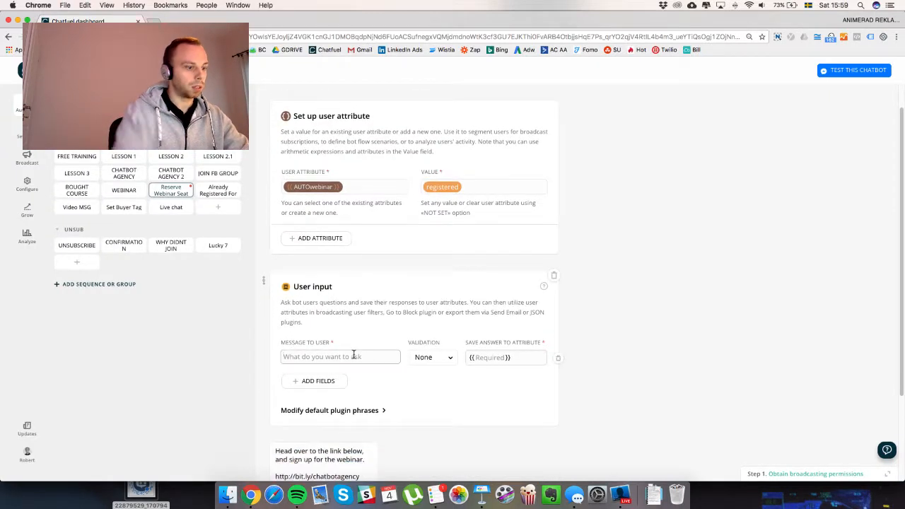
{"action": "left_click", "coordinate": [353, 356]}
{"action": "type", "text": "What is your email?"}
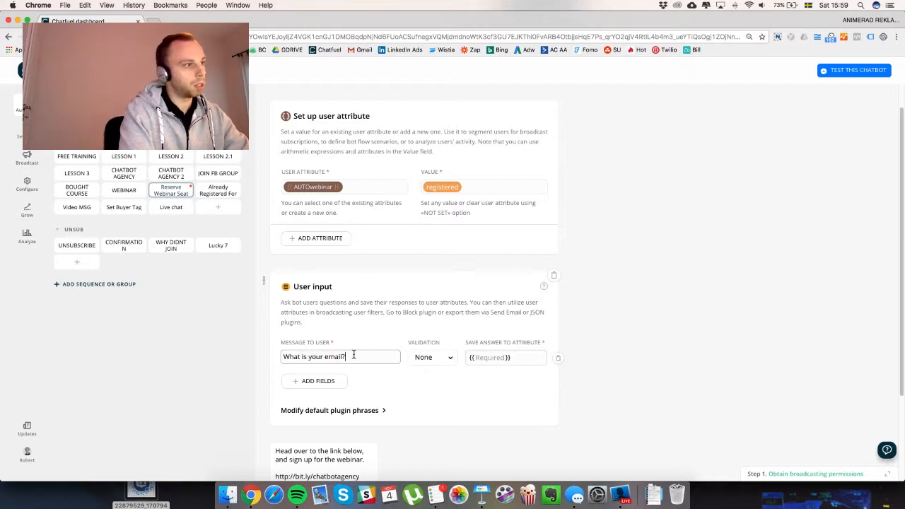
{"action": "left_click", "coordinate": [428, 359]}
{"action": "left_click", "coordinate": [425, 391]}
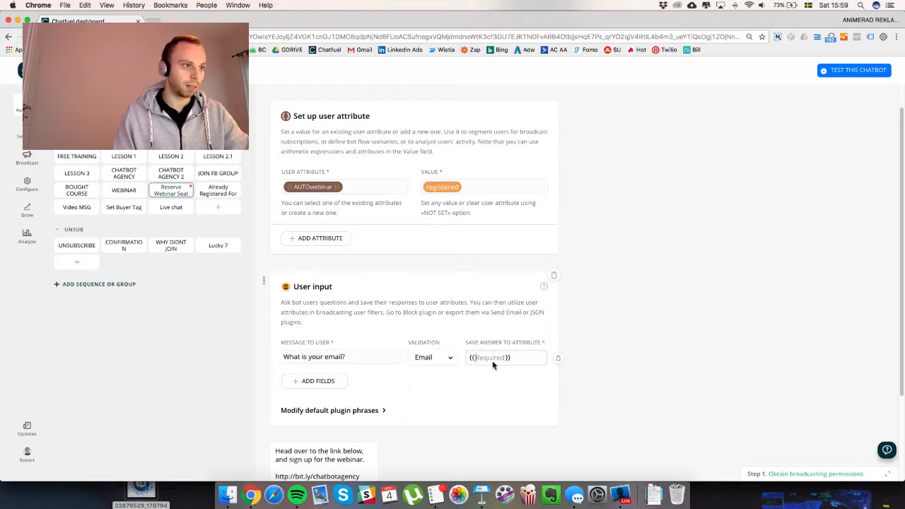
{"action": "type", "text": "email}}"}
{"action": "left_click", "coordinate": [643, 347]}
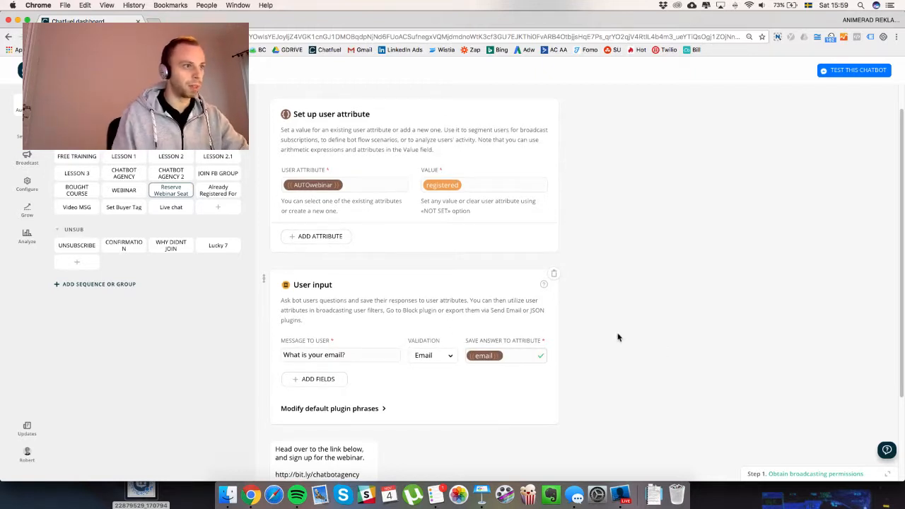
{"action": "scroll", "coordinate": [573, 312], "scroll_direction": "down", "scroll_amount": 3}
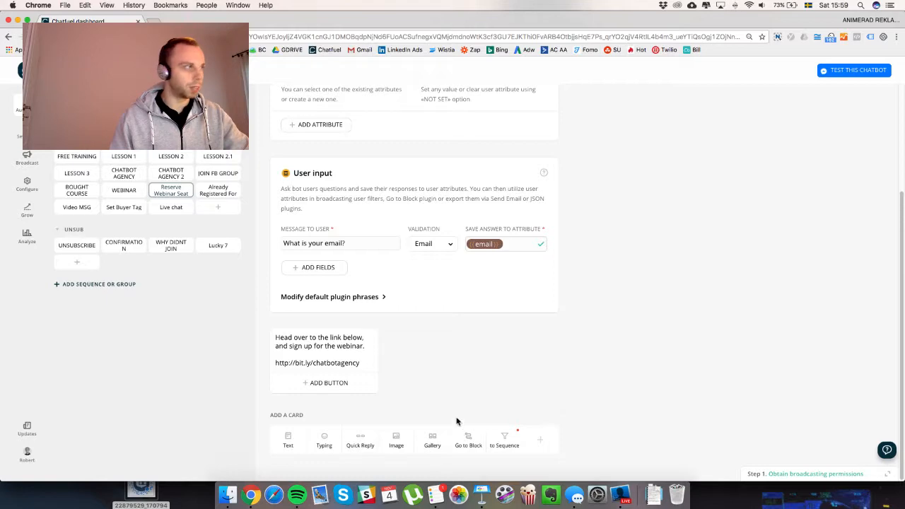
Glance at the AdLeaks article, then return to the Chatfuel dashboard.
{"action": "key", "text": "ctrl+Up"}
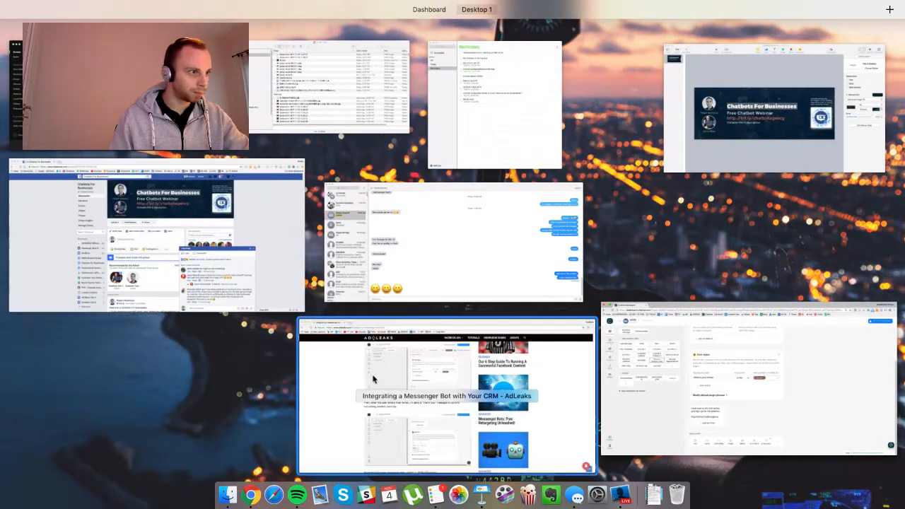
{"action": "left_click", "coordinate": [373, 364]}
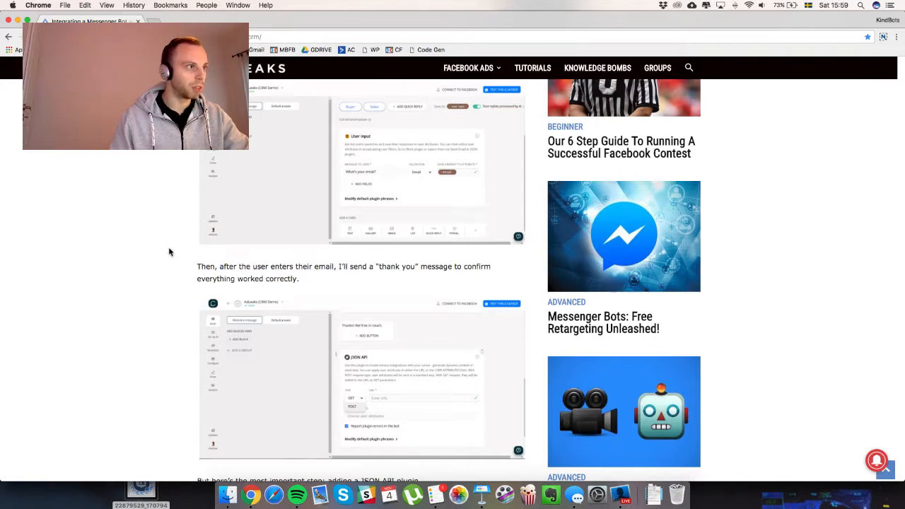
{"action": "key", "text": "ctrl+Up"}
{"action": "left_click", "coordinate": [448, 371]}
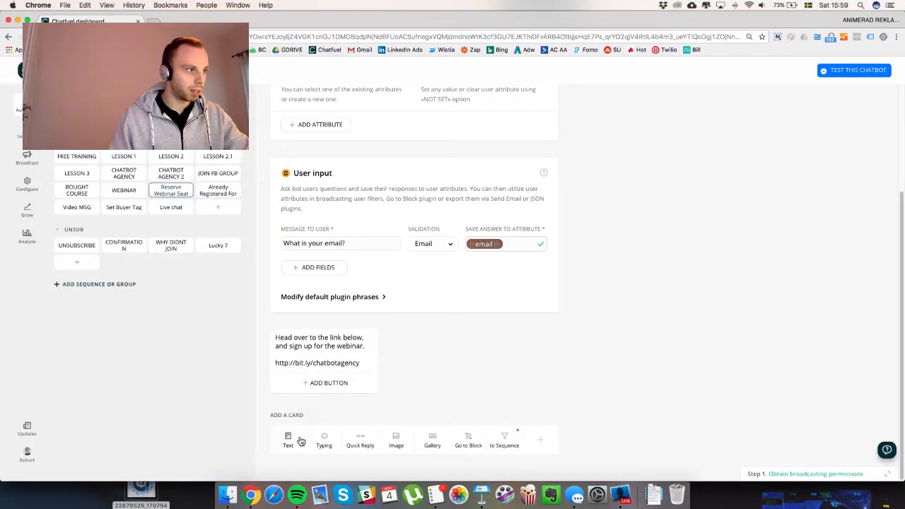
Add the text card 'Awesome. The webinar training link is on the way to your inbox.' above the sign-up link card.
{"action": "left_click", "coordinate": [288, 439]}
{"action": "type", "text": "Awesome."}
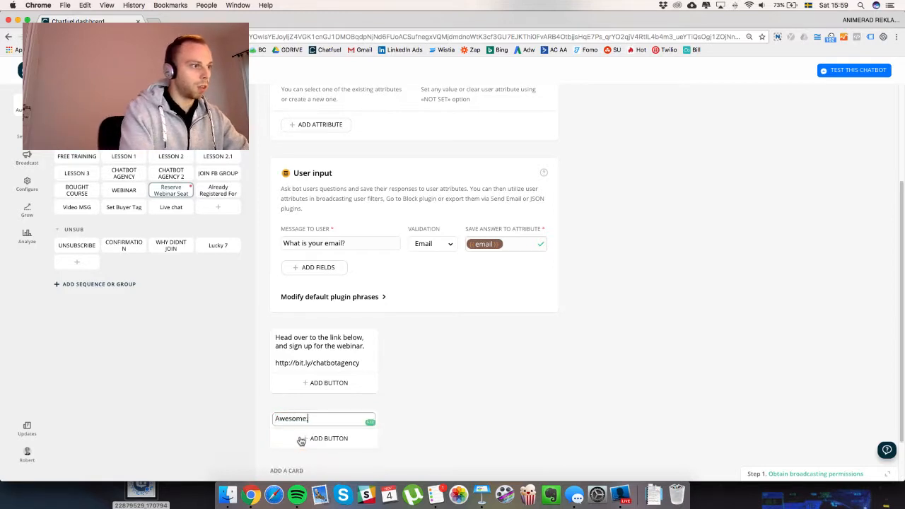
{"action": "type", "text": " The we"}
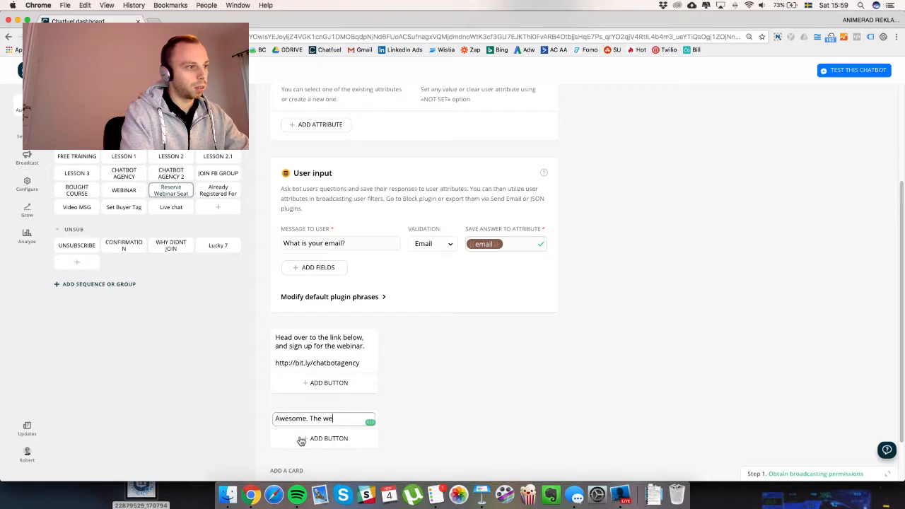
{"action": "type", "text": "binar training link is on the way"}
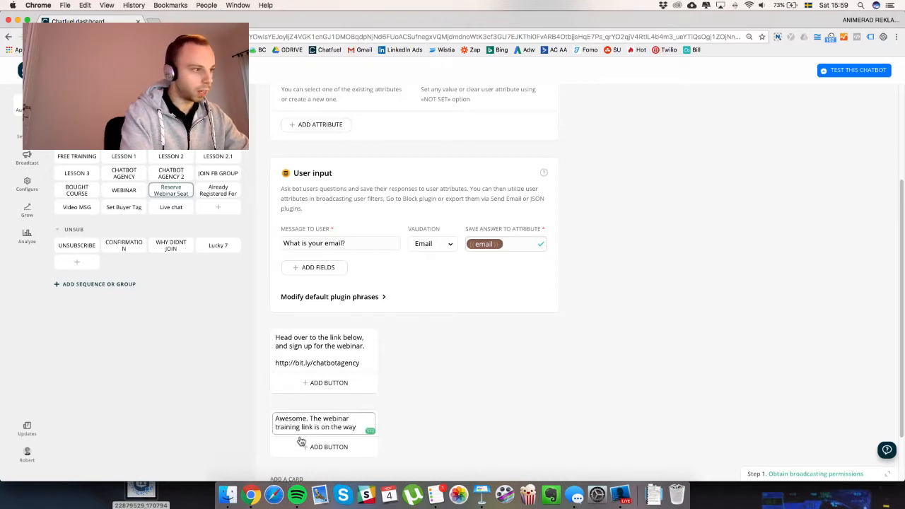
{"action": "type", "text": " to your info"}
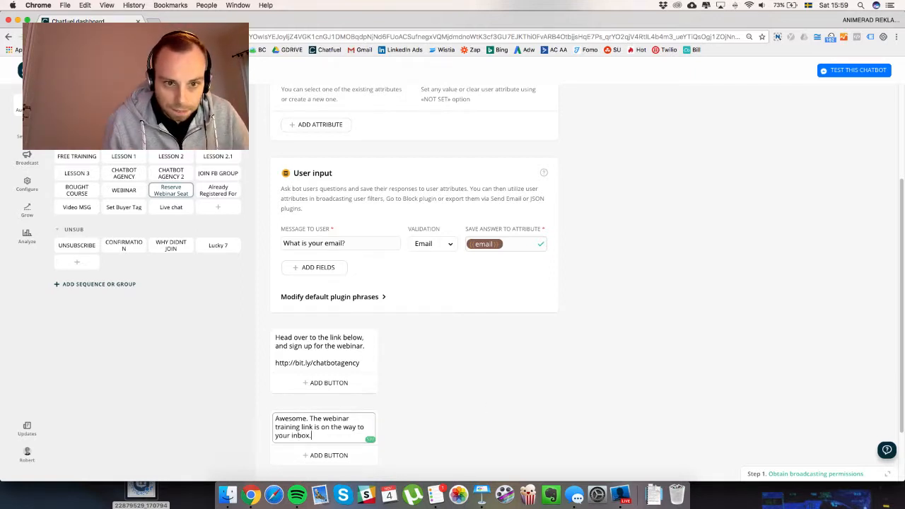
{"action": "left_click", "coordinate": [676, 364]}
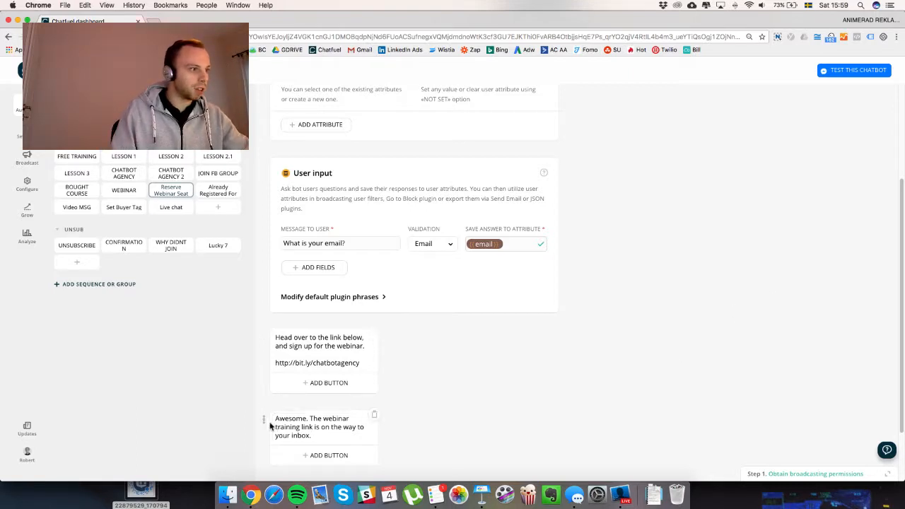
{"action": "left_click_drag", "start_coordinate": [265, 421], "coordinate": [263, 322]}
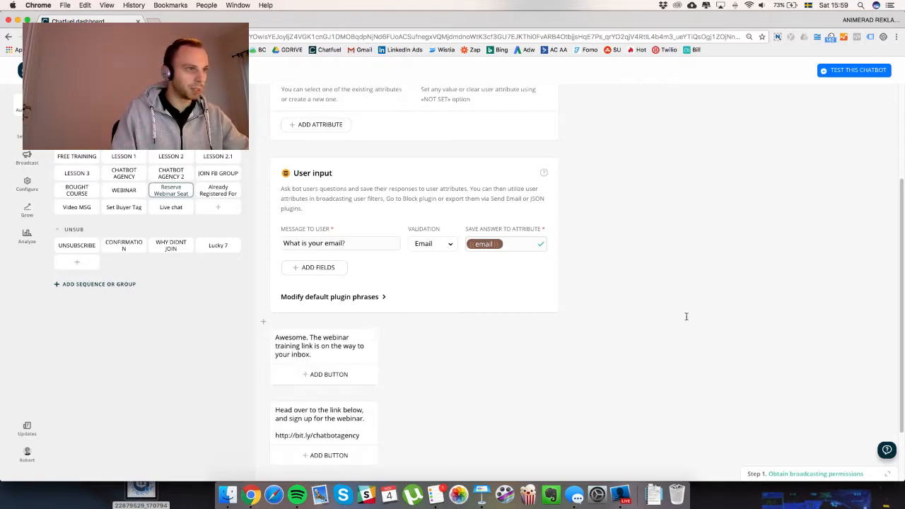
{"action": "scroll", "coordinate": [686, 319], "scroll_direction": "down", "scroll_amount": 1}
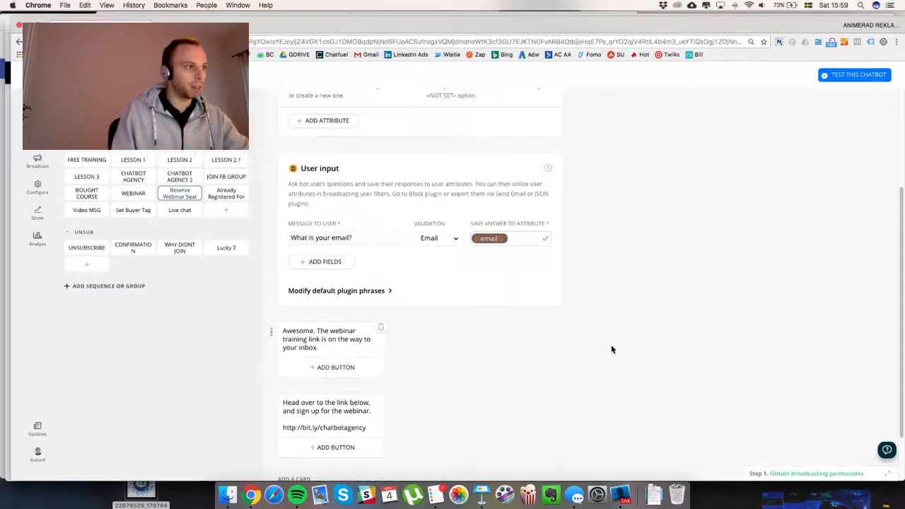
Switch to the AdLeaks article and continue reading further down.
{"action": "key", "text": "ctrl+Up"}
{"action": "left_click", "coordinate": [381, 397]}
{"action": "scroll", "coordinate": [381, 397], "scroll_direction": "down", "scroll_amount": 1}
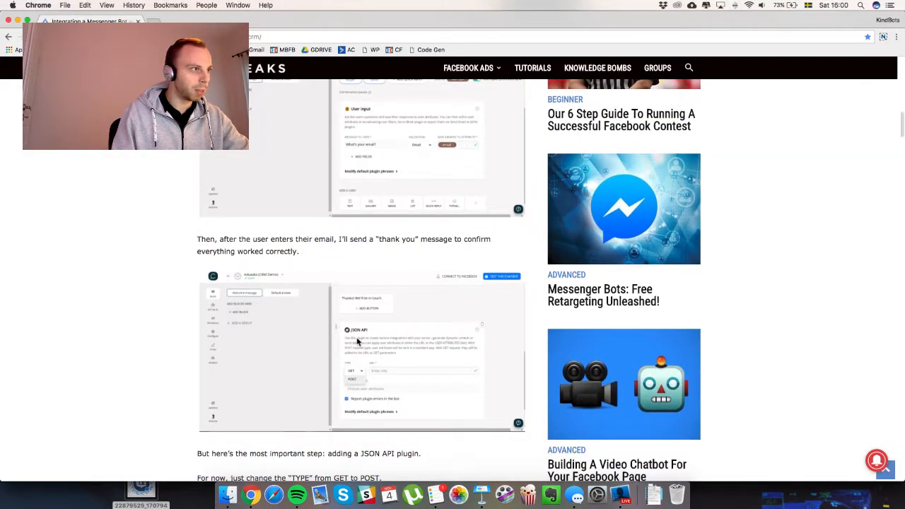
{"action": "scroll", "coordinate": [357, 341], "scroll_direction": "down", "scroll_amount": 3}
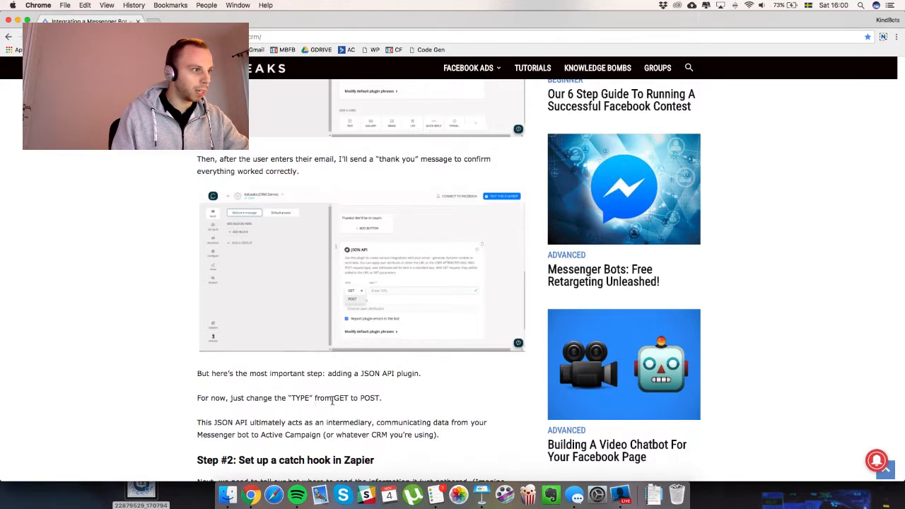
{"action": "scroll", "coordinate": [354, 399], "scroll_direction": "down", "scroll_amount": 1}
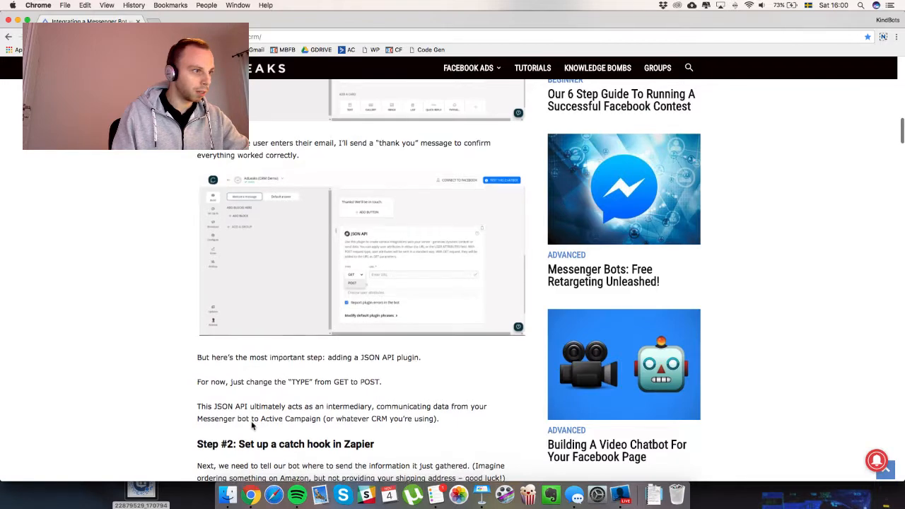
{"action": "scroll", "coordinate": [250, 422], "scroll_direction": "down", "scroll_amount": 5}
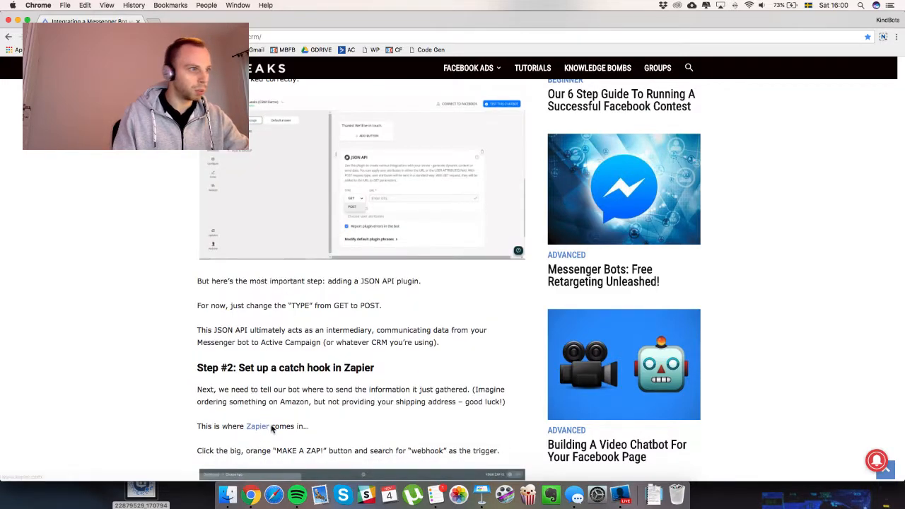
{"action": "scroll", "coordinate": [273, 427], "scroll_direction": "down", "scroll_amount": 1}
{"action": "key", "text": "ctrl+Up"}
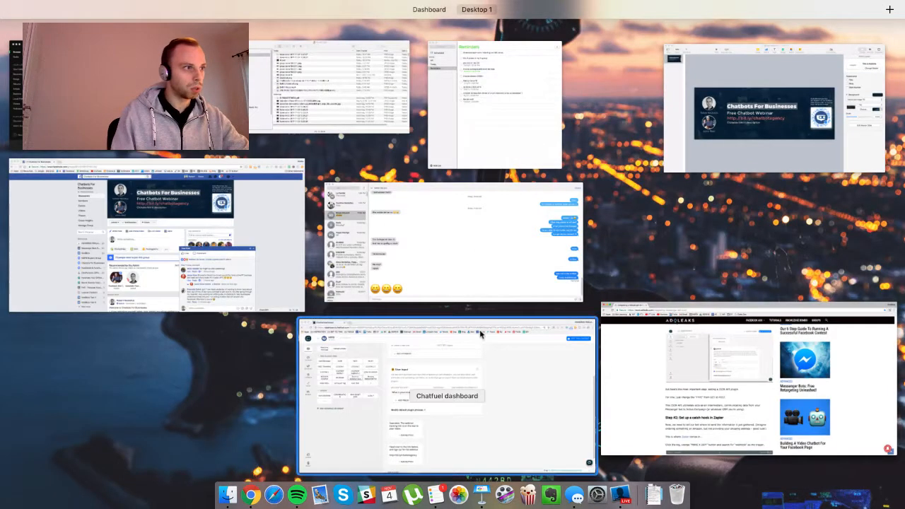
Add a POST JSON API card above the sign-up link message, and open Zapier in a new tab.
{"action": "left_click", "coordinate": [484, 398]}
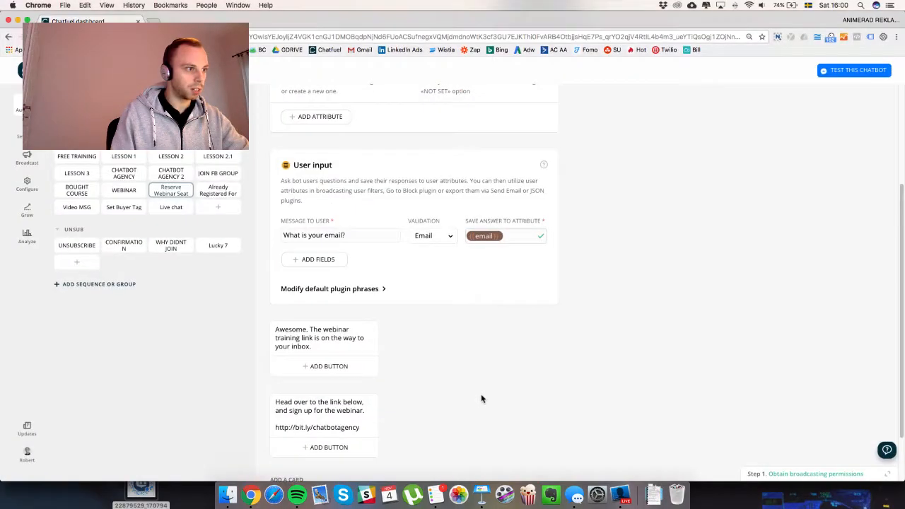
{"action": "scroll", "coordinate": [481, 398], "scroll_direction": "down", "scroll_amount": 2}
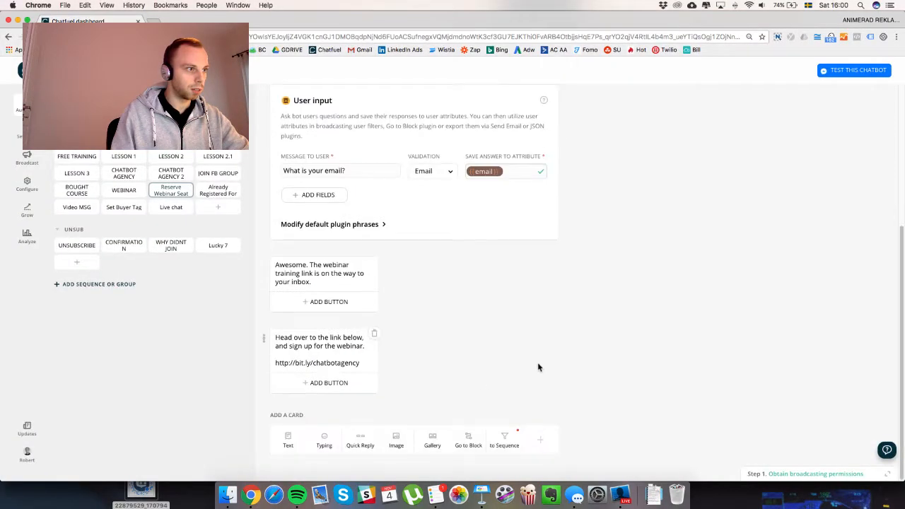
{"action": "left_click", "coordinate": [541, 443]}
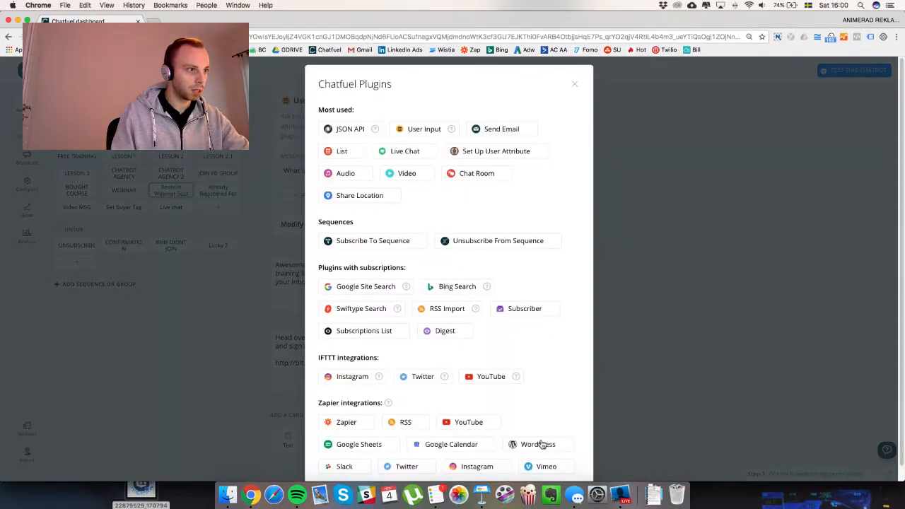
{"action": "left_click", "coordinate": [350, 129]}
{"action": "scroll", "coordinate": [302, 433], "scroll_direction": "down", "scroll_amount": 1}
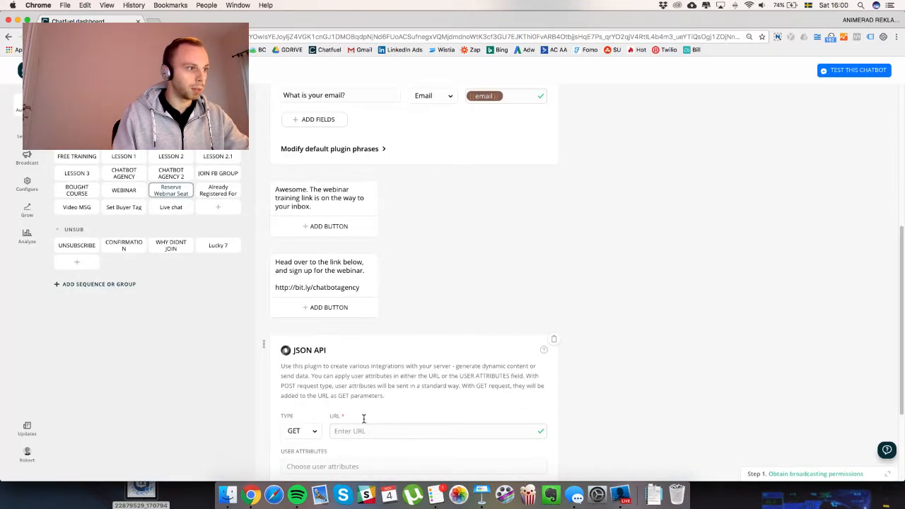
{"action": "left_click", "coordinate": [303, 432]}
{"action": "left_click", "coordinate": [305, 448]}
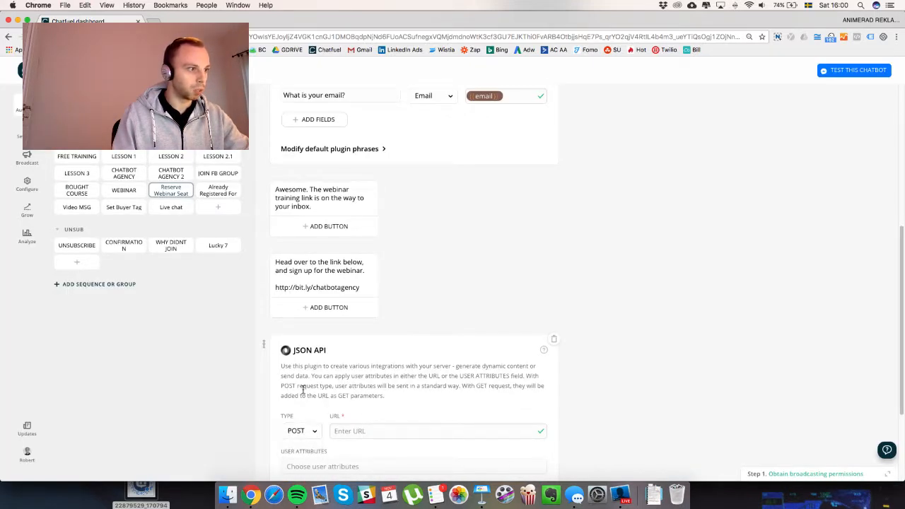
{"action": "left_click_drag", "start_coordinate": [264, 345], "coordinate": [274, 262]}
{"action": "scroll", "coordinate": [694, 368], "scroll_direction": "down", "scroll_amount": 3}
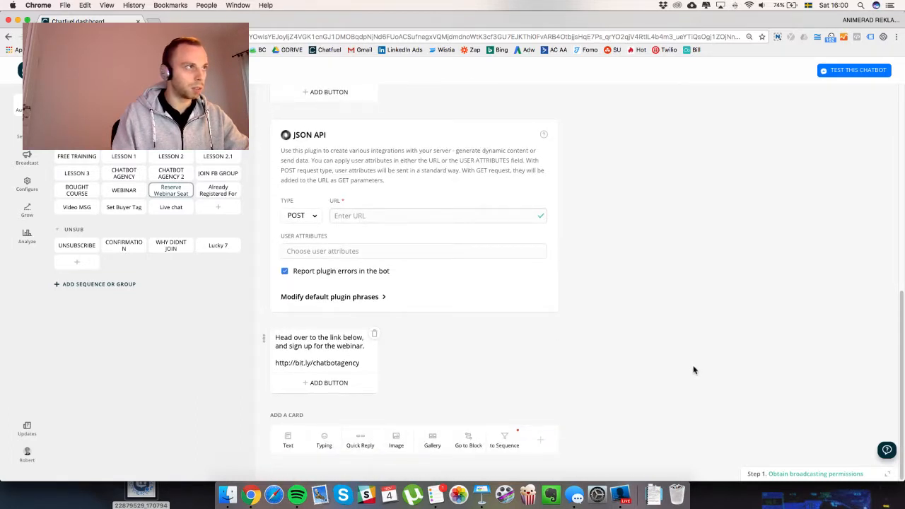
{"action": "middle_click", "coordinate": [473, 51]}
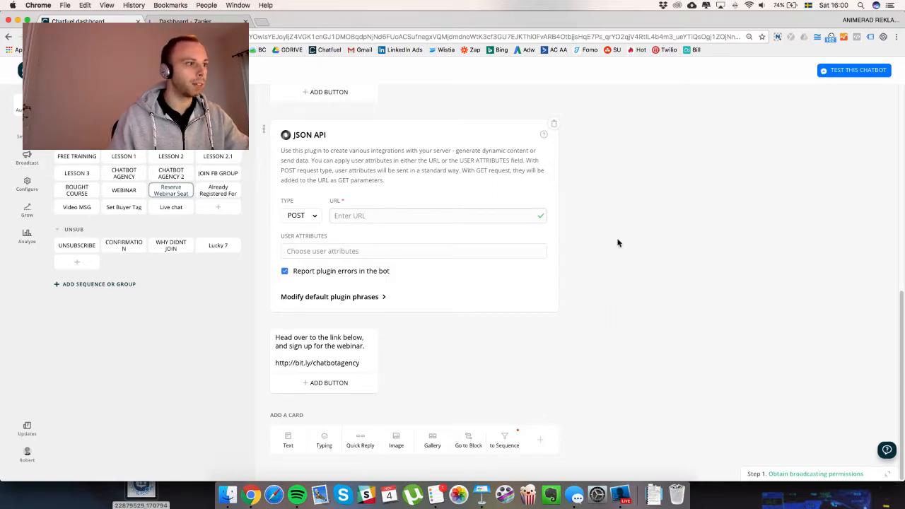
Read the AdLeaks article's catch-hook instructions.
{"action": "key", "text": "ctrl+Up"}
{"action": "left_click", "coordinate": [424, 378]}
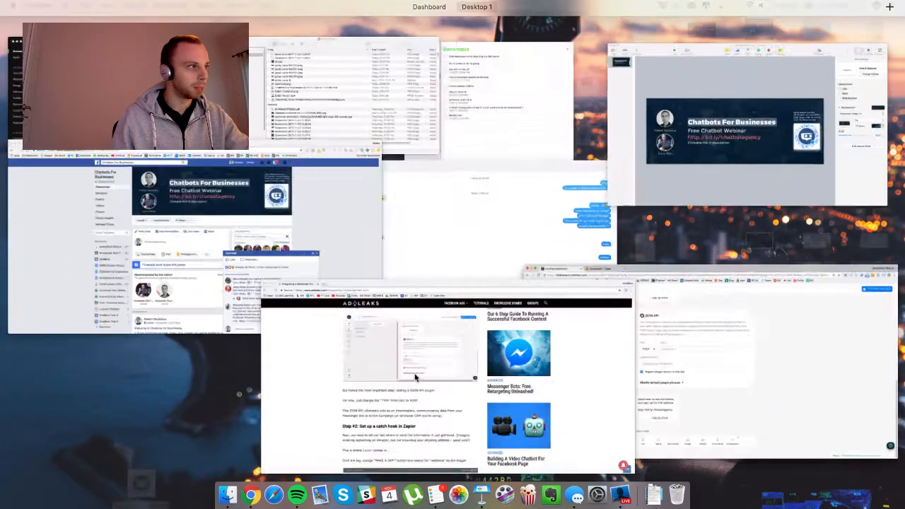
{"action": "scroll", "coordinate": [132, 277], "scroll_direction": "down", "scroll_amount": 5}
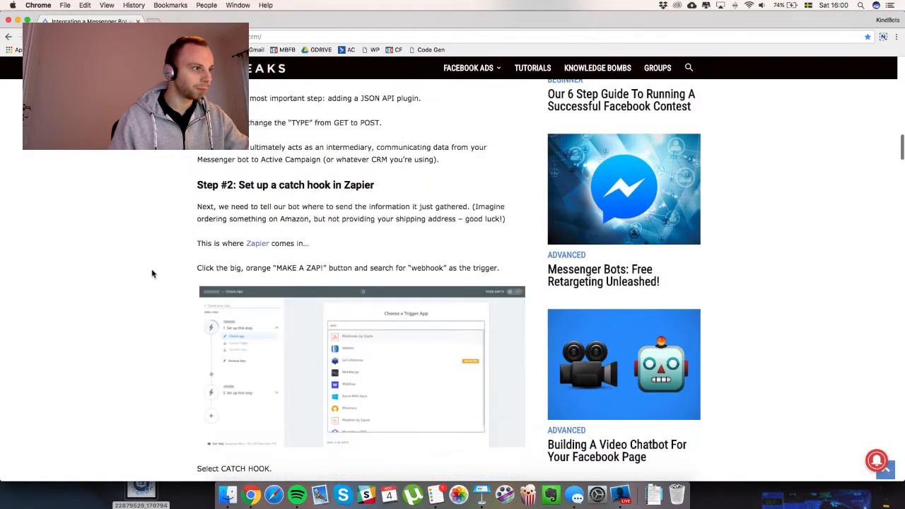
{"action": "scroll", "coordinate": [153, 274], "scroll_direction": "down", "scroll_amount": 1}
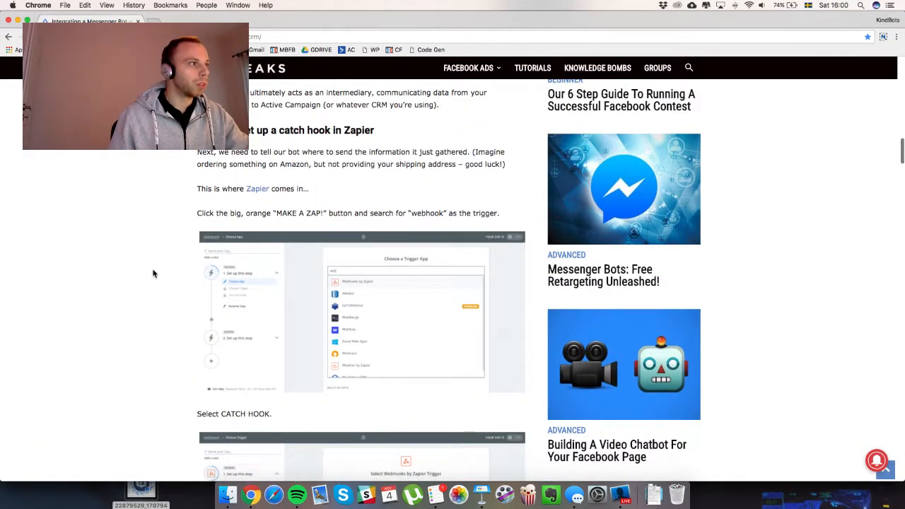
{"action": "scroll", "coordinate": [153, 274], "scroll_direction": "down", "scroll_amount": 1}
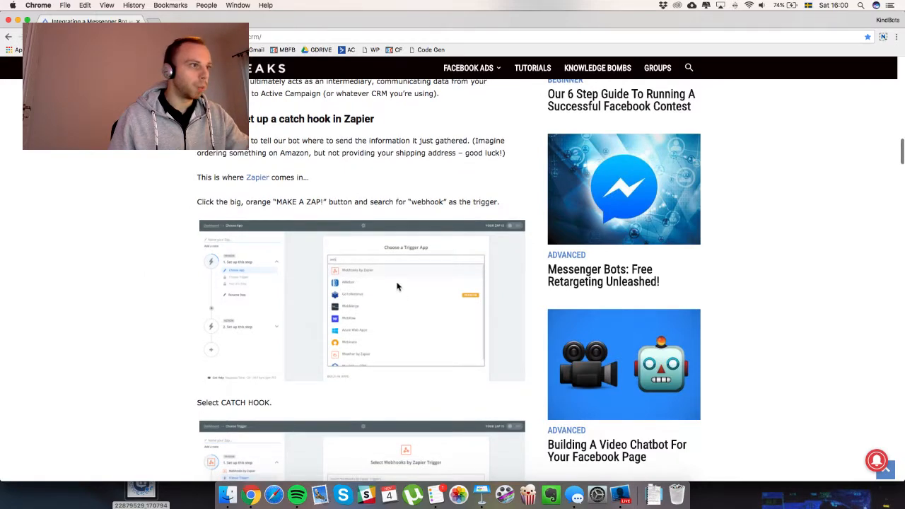
{"action": "scroll", "coordinate": [206, 252], "scroll_direction": "down", "scroll_amount": 1}
Bring up the Zapier dashboard listing the Home folder's ten Zaps.
{"action": "key", "text": "ctrl+Up"}
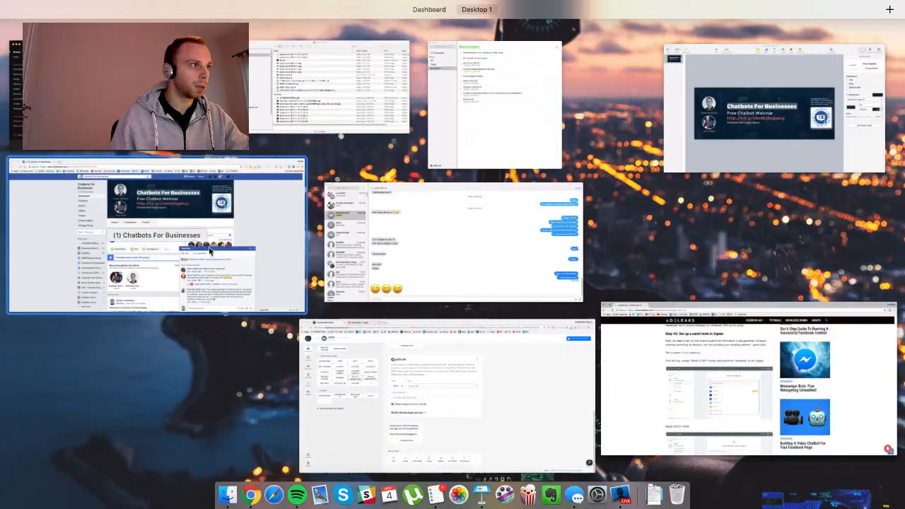
{"action": "left_click", "coordinate": [429, 386]}
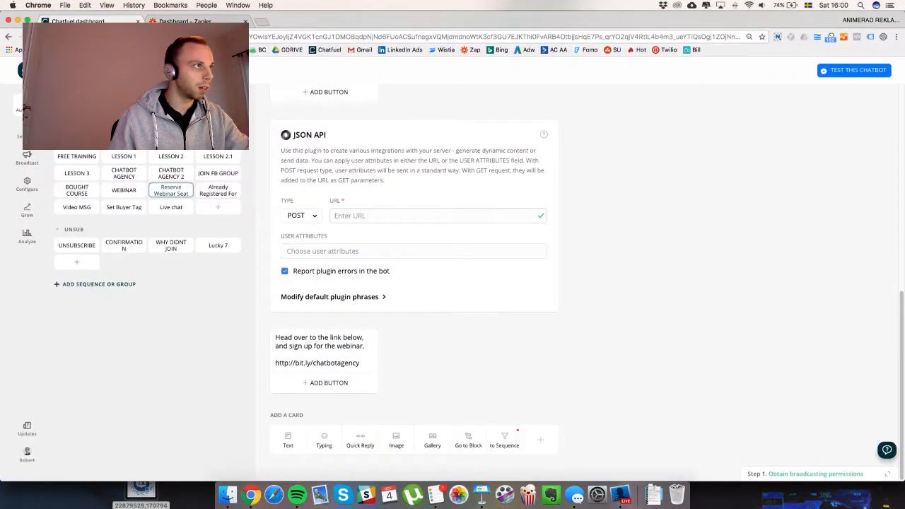
{"action": "left_click", "coordinate": [190, 22]}
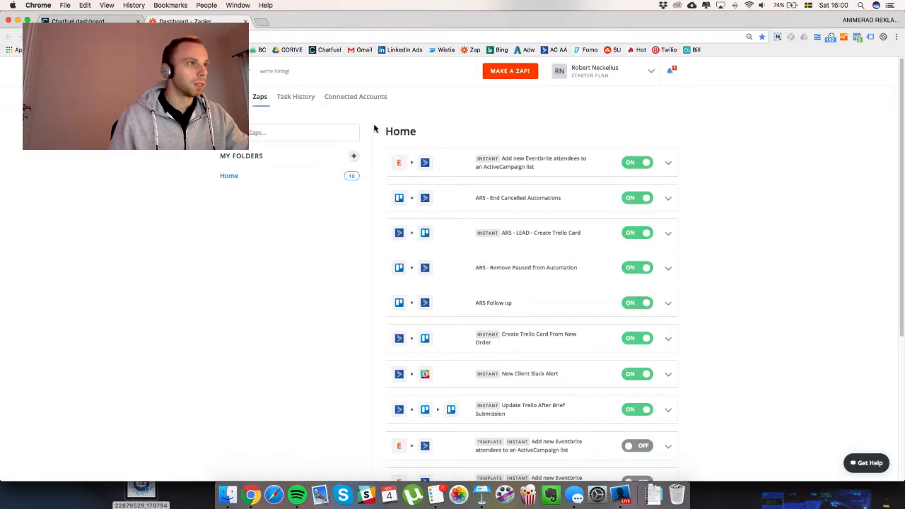
Start a new Zap with Webhooks by Zapier as the trigger app.
{"action": "left_click", "coordinate": [512, 72]}
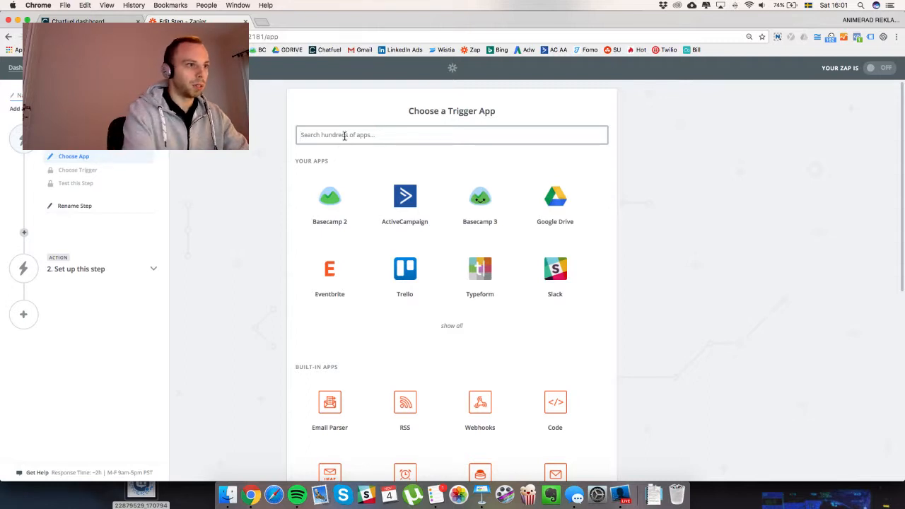
{"action": "left_click", "coordinate": [344, 135]}
{"action": "type", "text": "webh"}
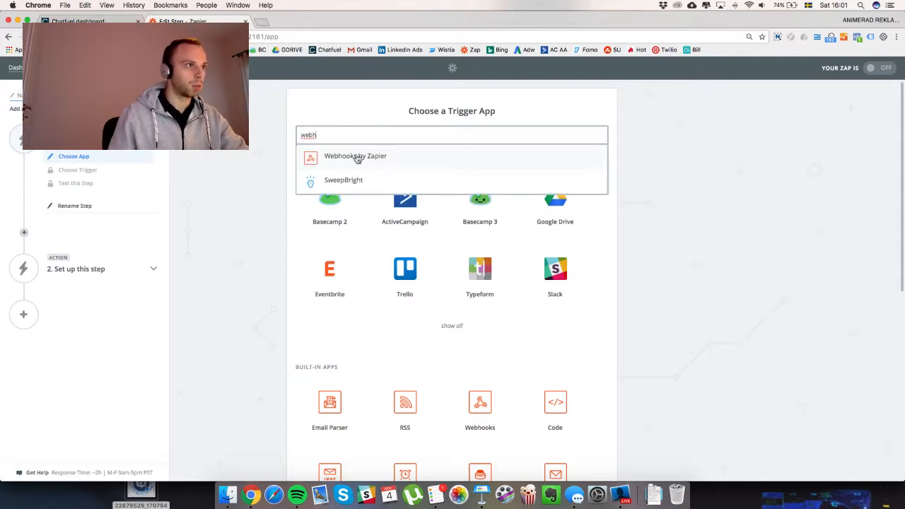
{"action": "left_click", "coordinate": [356, 156]}
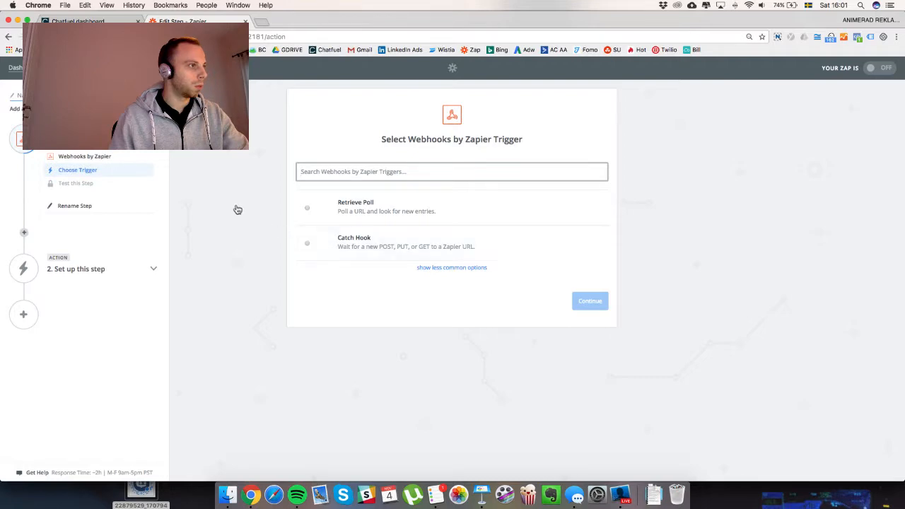
Check the tutorial, then choose Catch Hook as the trigger.
{"action": "key", "text": "ctrl+Up"}
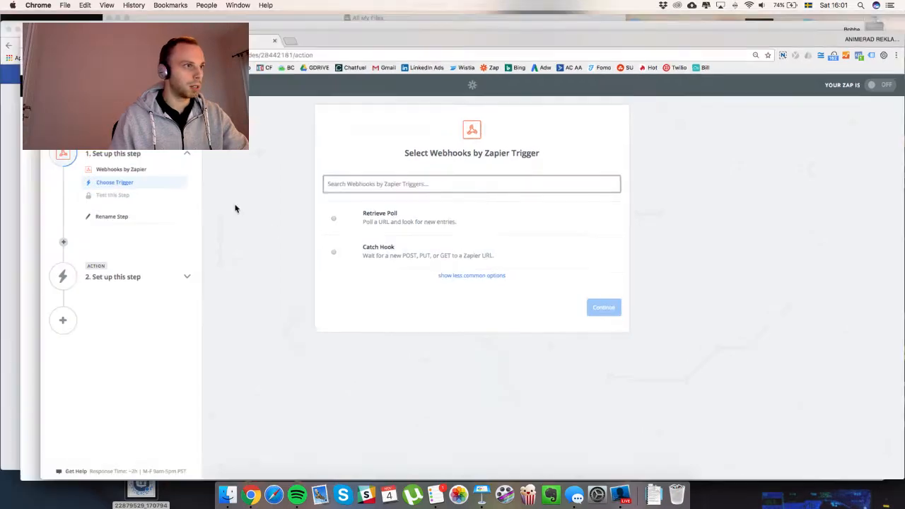
{"action": "left_click", "coordinate": [413, 387]}
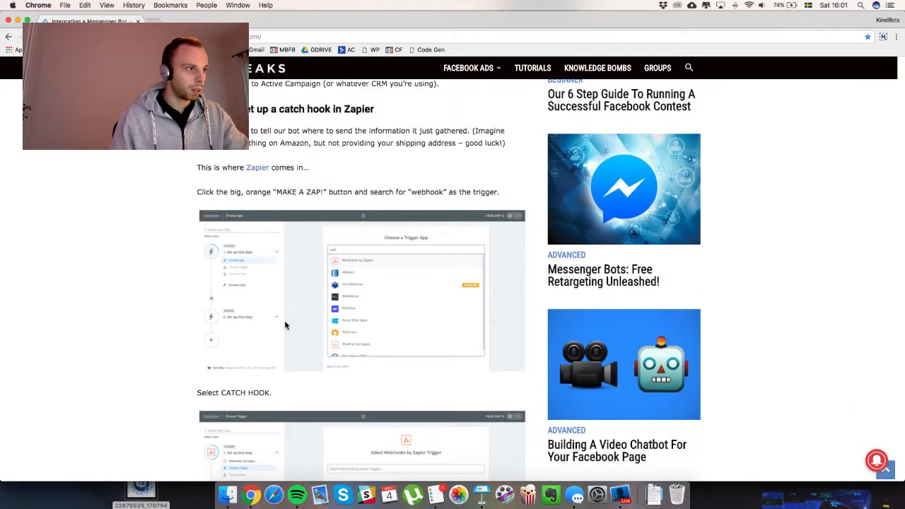
{"action": "scroll", "coordinate": [285, 323], "scroll_direction": "down", "scroll_amount": 5}
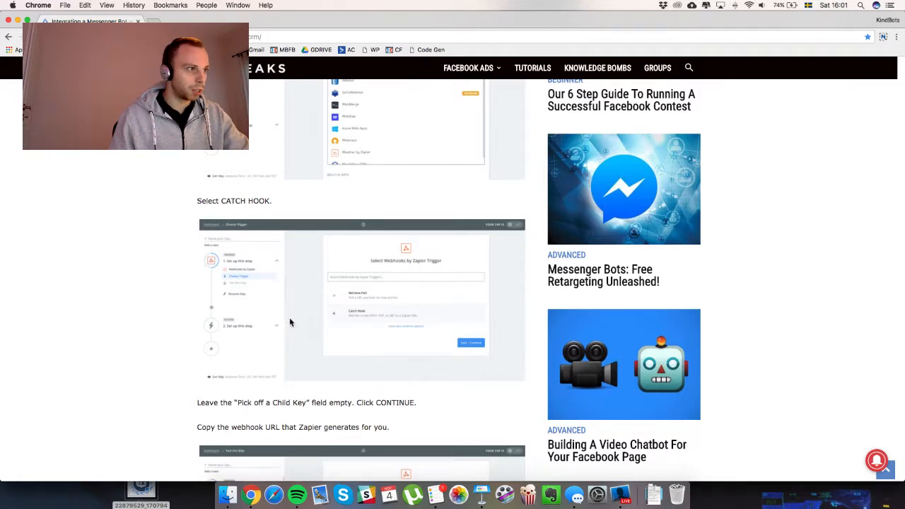
{"action": "key", "text": "ctrl+Up"}
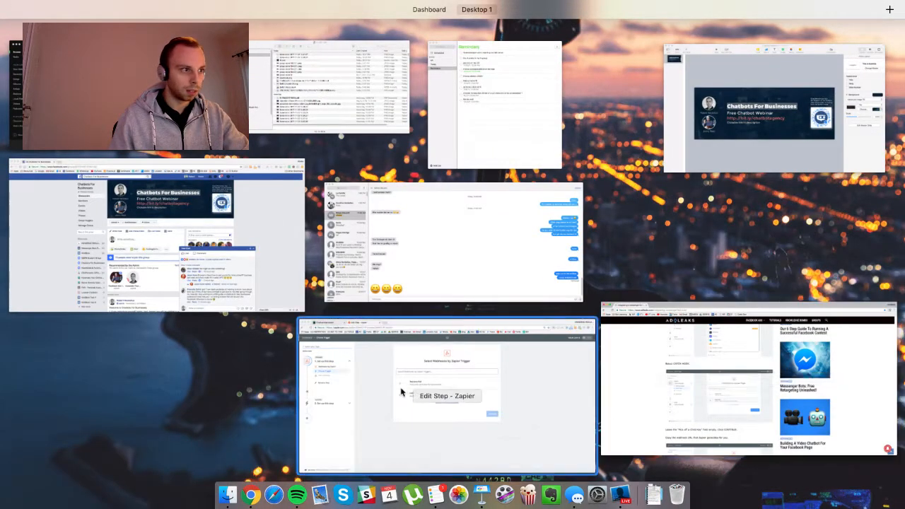
{"action": "left_click", "coordinate": [509, 391]}
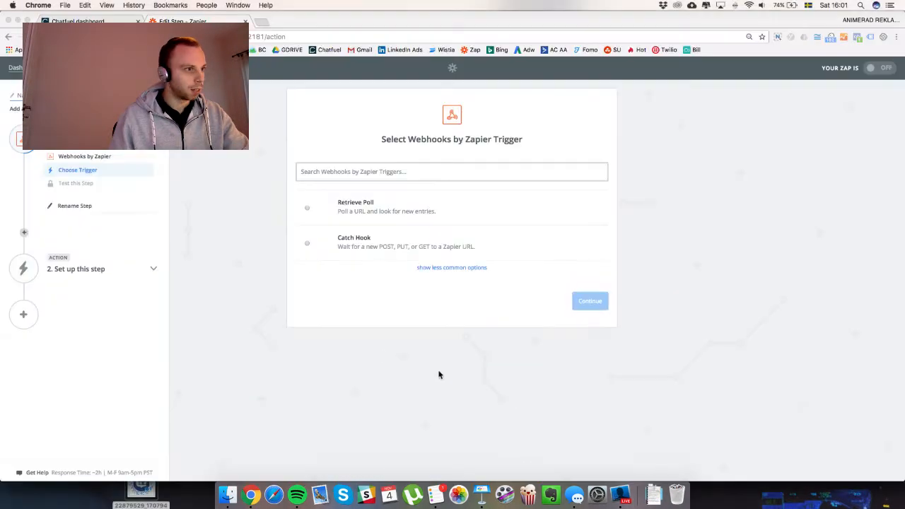
{"action": "left_click", "coordinate": [308, 246]}
{"action": "left_click", "coordinate": [585, 305]}
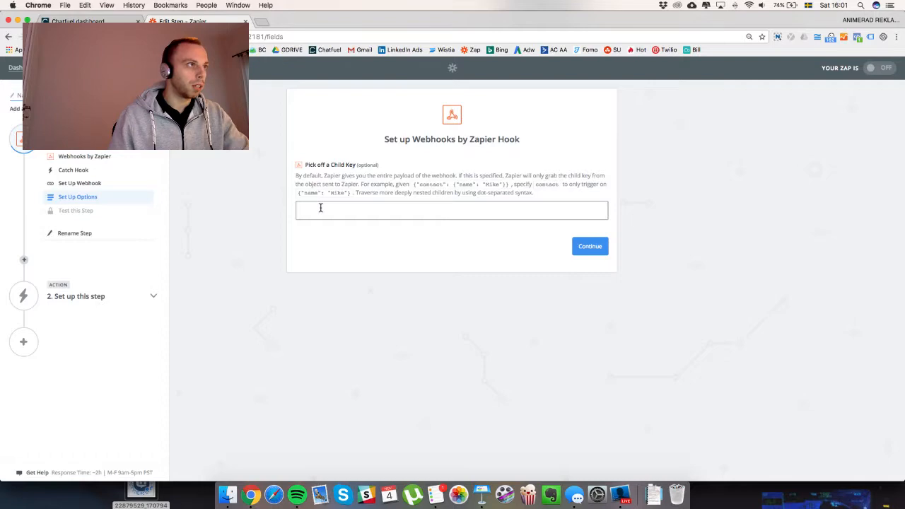
Skip the child key, copy the generated webhook URL, and return to Chatfuel's JSON API card.
{"action": "key", "text": "ctrl+Up"}
{"action": "left_click", "coordinate": [385, 380]}
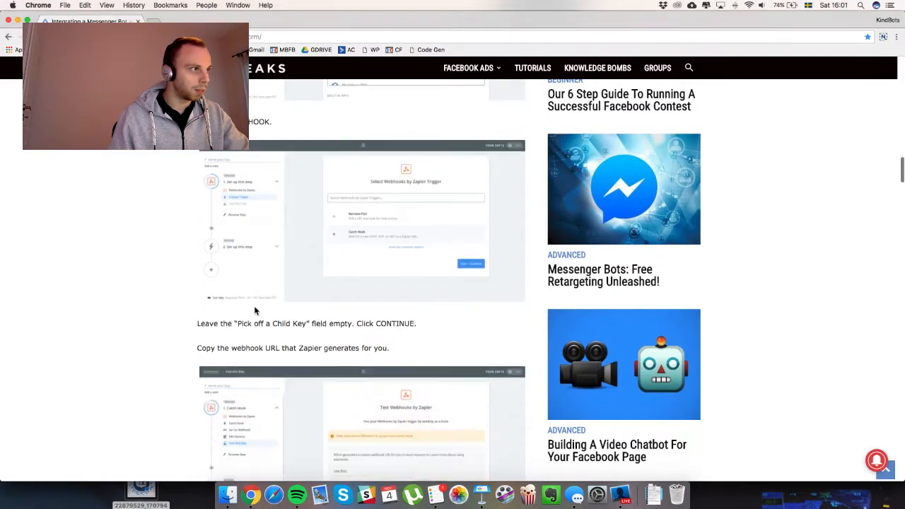
{"action": "scroll", "coordinate": [216, 300], "scroll_direction": "down", "scroll_amount": 5}
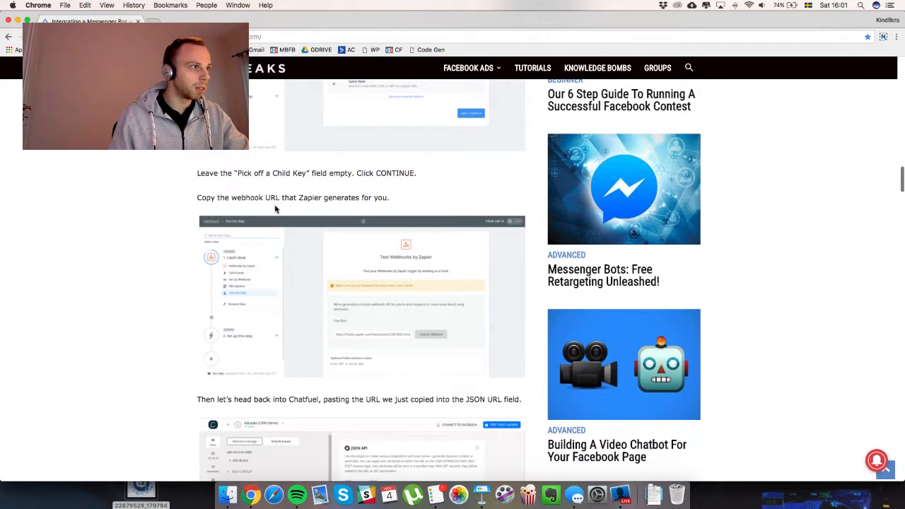
{"action": "key", "text": "ctrl+Up"}
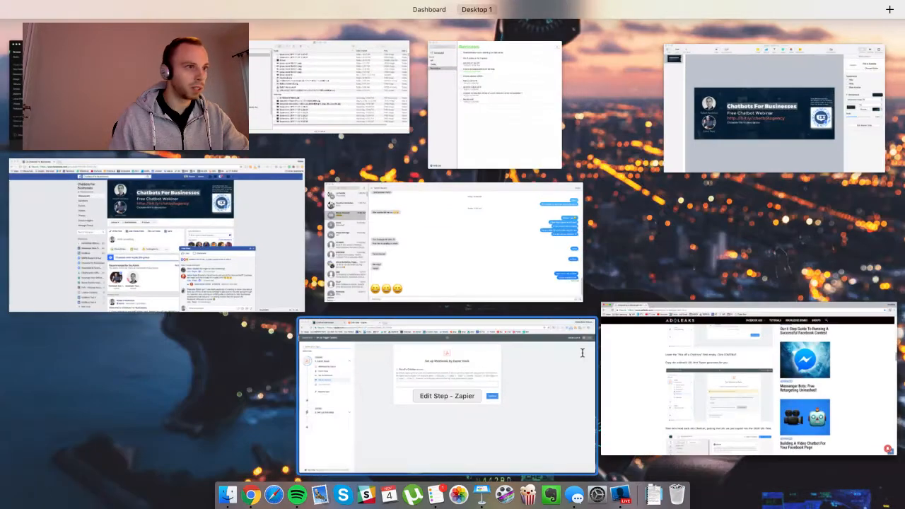
{"action": "left_click", "coordinate": [511, 368]}
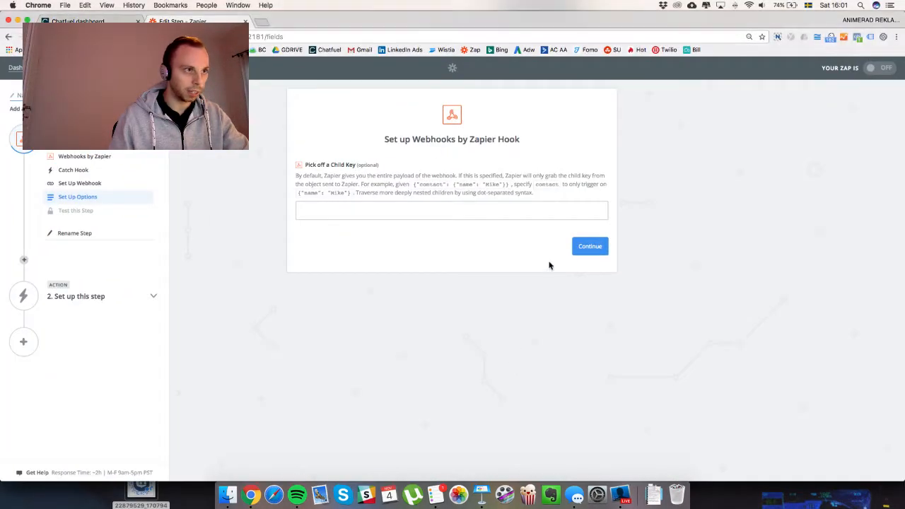
{"action": "left_click", "coordinate": [588, 249]}
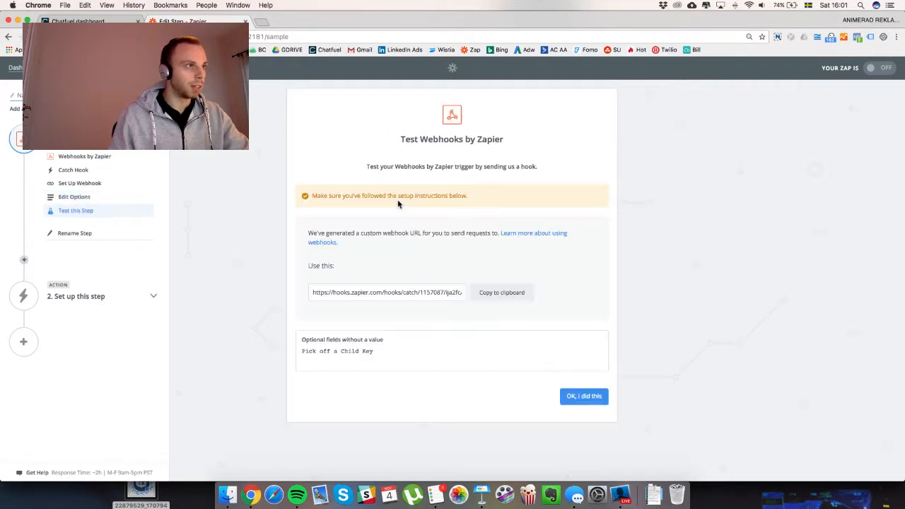
{"action": "left_click", "coordinate": [503, 293]}
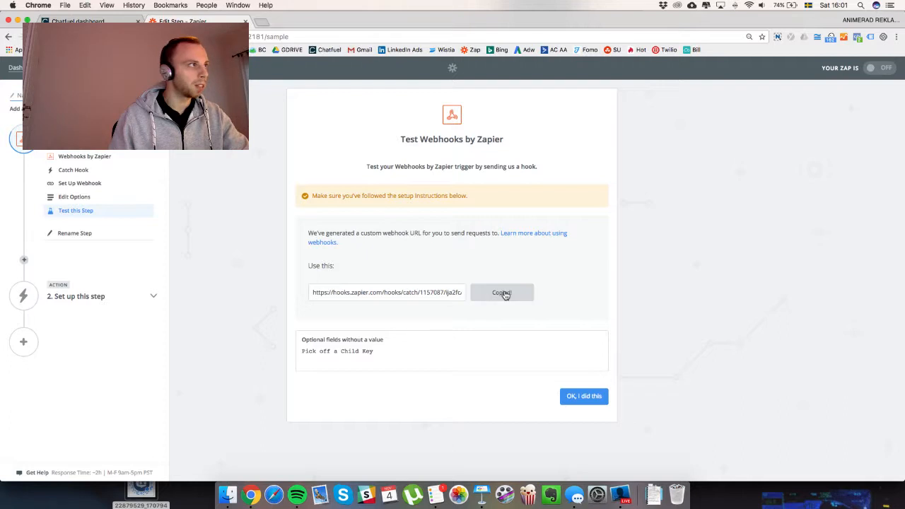
{"action": "left_click", "coordinate": [78, 20]}
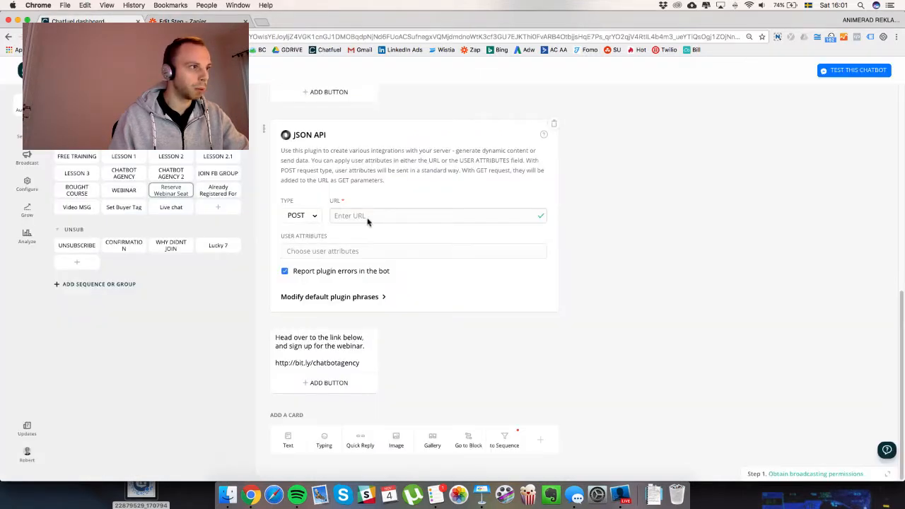
Paste the Zapier catch-hook URL into the JSON API URL field, then return to the AdLeaks article.
{"action": "key", "text": "super+v"}
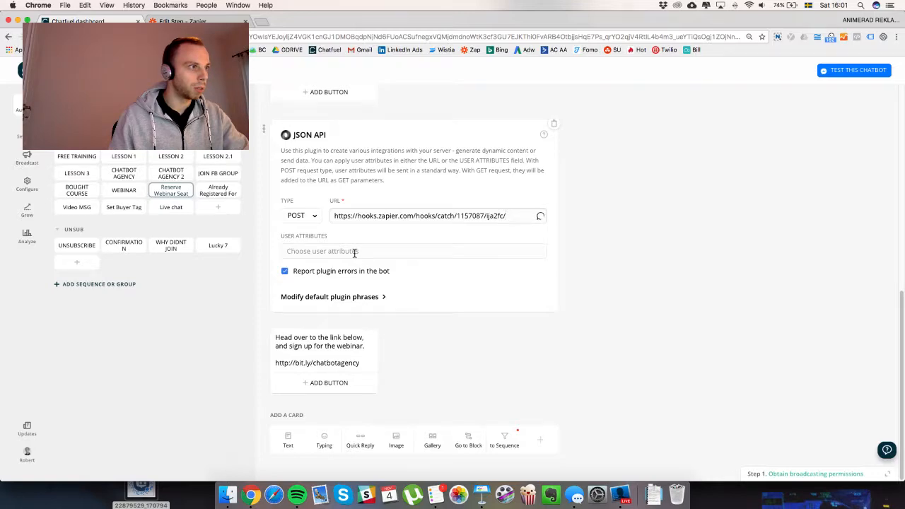
{"action": "key", "text": "ctrl+Up"}
{"action": "left_click", "coordinate": [377, 403]}
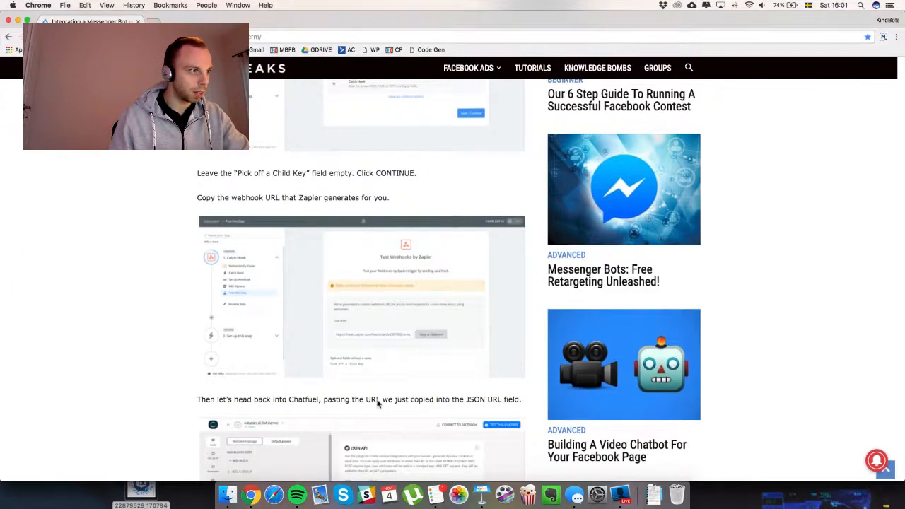
{"action": "scroll", "coordinate": [311, 357], "scroll_direction": "down", "scroll_amount": 5}
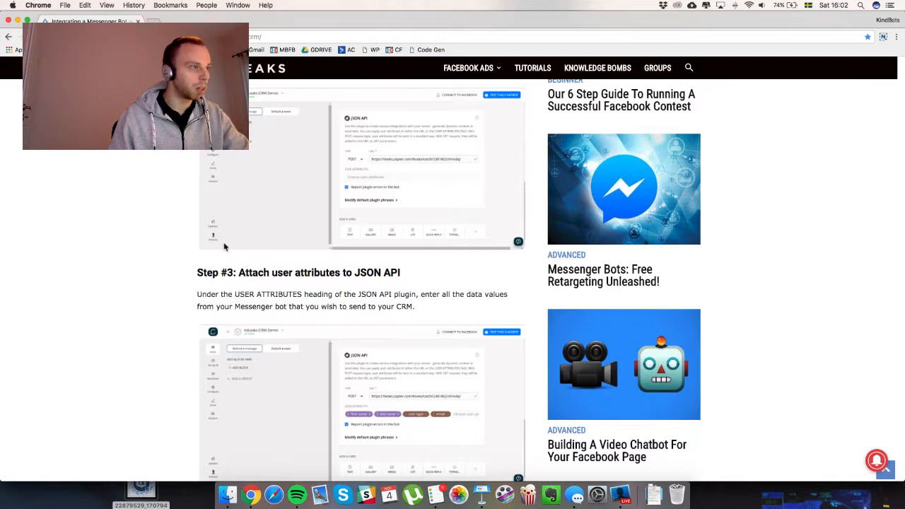
Read the article's Step #3 on user attributes, then bring Chatfuel's JSON API block forward.
{"action": "scroll", "coordinate": [224, 244], "scroll_direction": "down", "scroll_amount": 3}
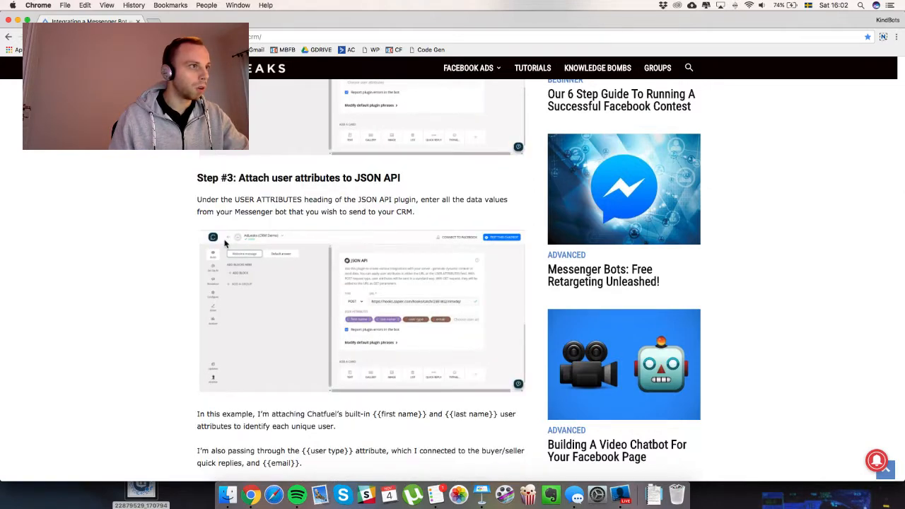
{"action": "key", "text": "ctrl+Up"}
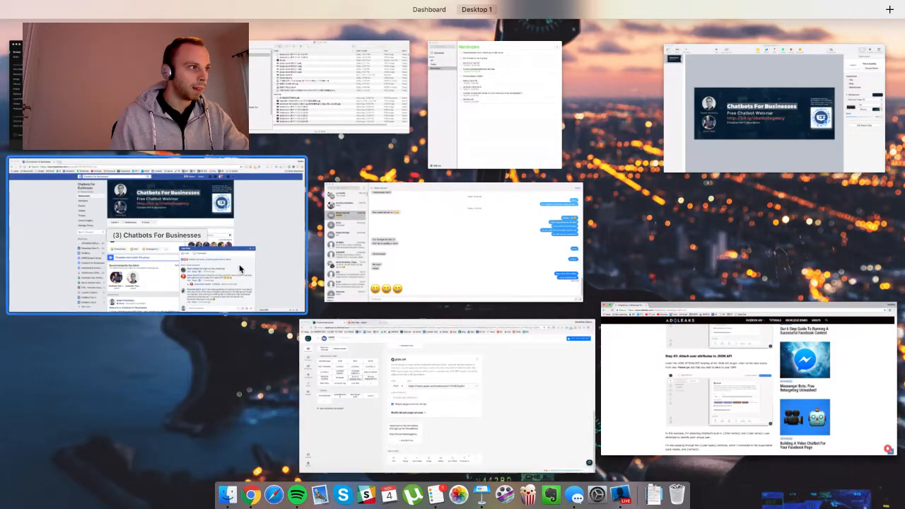
{"action": "left_click", "coordinate": [473, 393]}
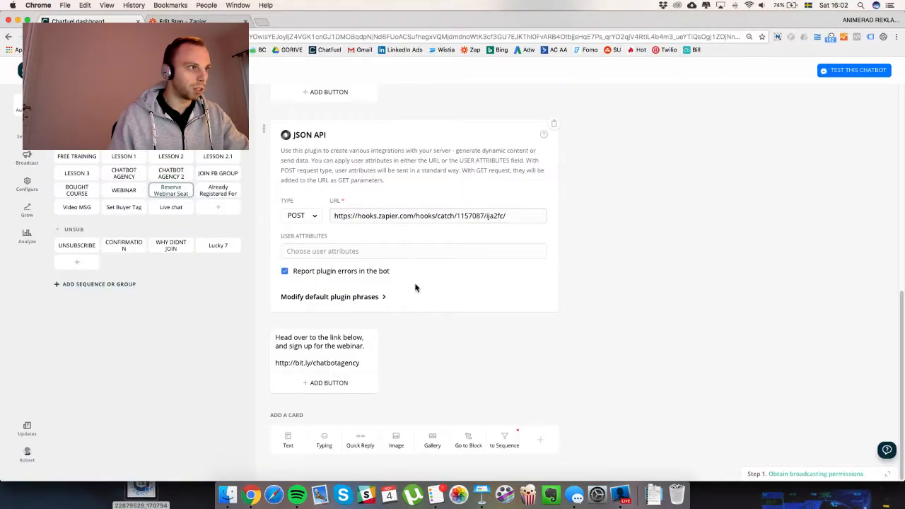
Type {{first name}} {{last name}} into the JSON API card's user attributes field.
{"action": "scroll", "coordinate": [415, 288], "scroll_direction": "up", "scroll_amount": 5}
{"action": "scroll", "coordinate": [416, 288], "scroll_direction": "up", "scroll_amount": 2}
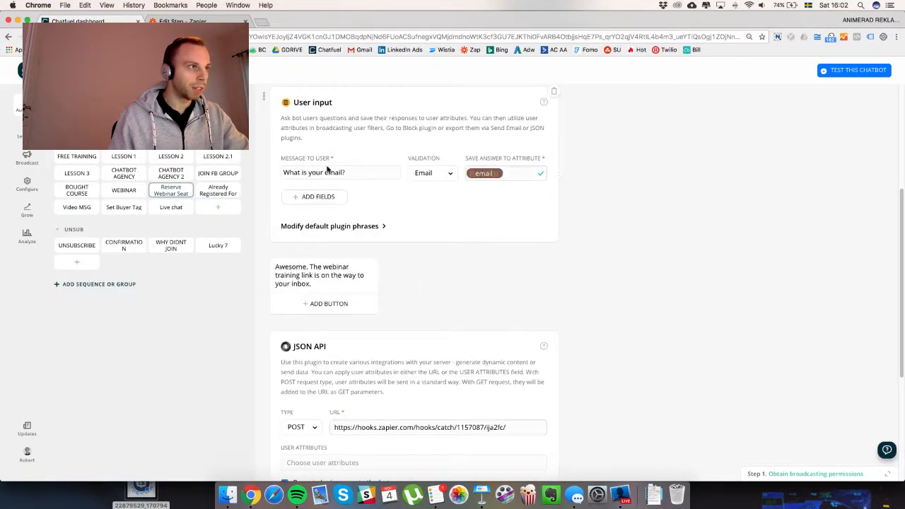
{"action": "scroll", "coordinate": [388, 226], "scroll_direction": "down", "scroll_amount": 2}
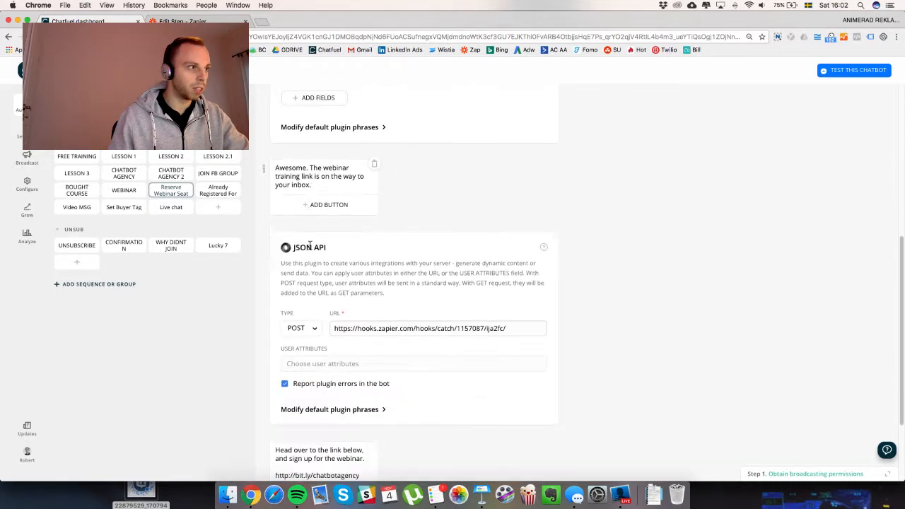
{"action": "scroll", "coordinate": [310, 245], "scroll_direction": "down", "scroll_amount": 2}
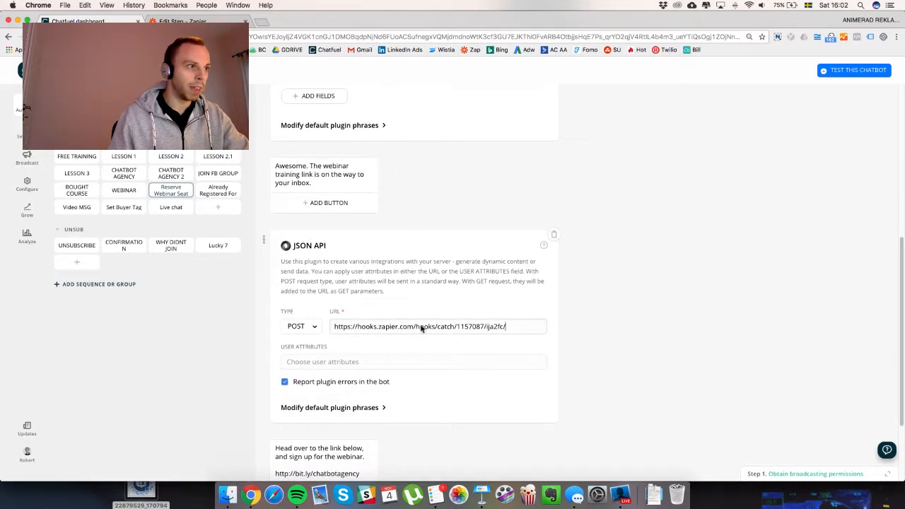
{"action": "left_click", "coordinate": [323, 360]}
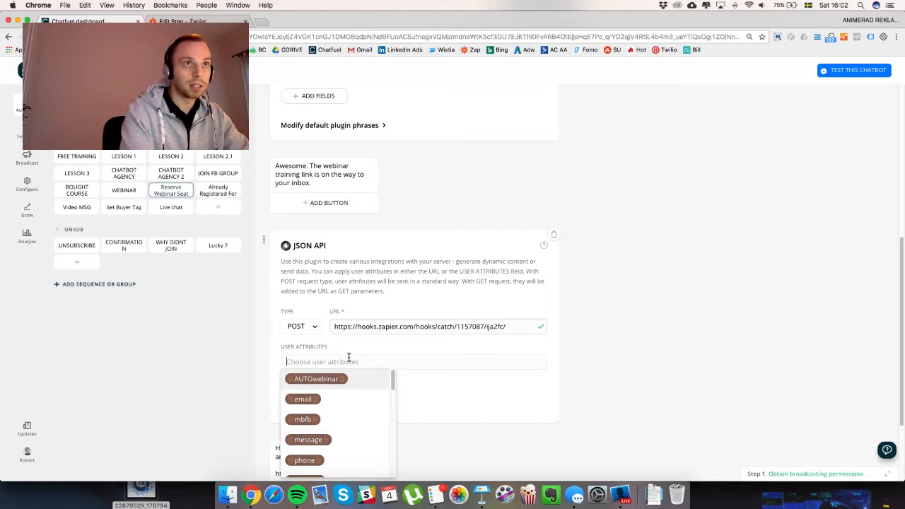
{"action": "type", "text": "A"}
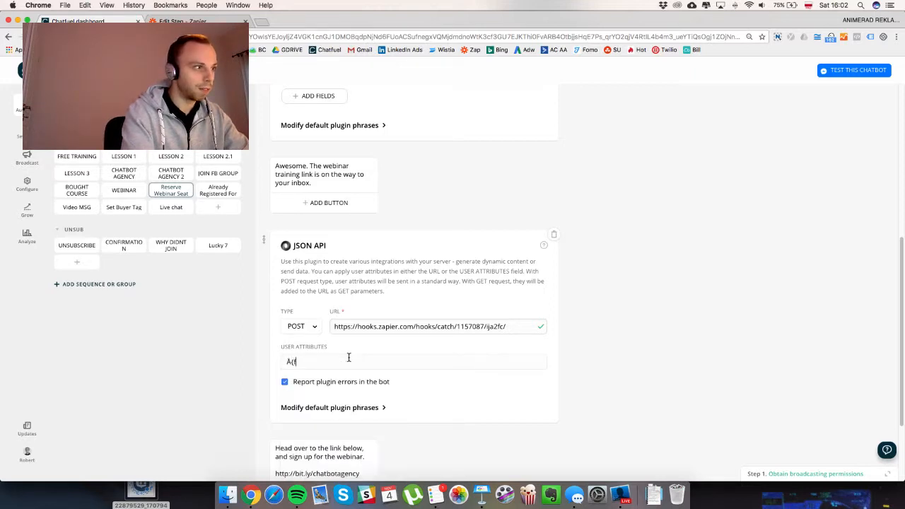
{"action": "type", "text": "{first"}
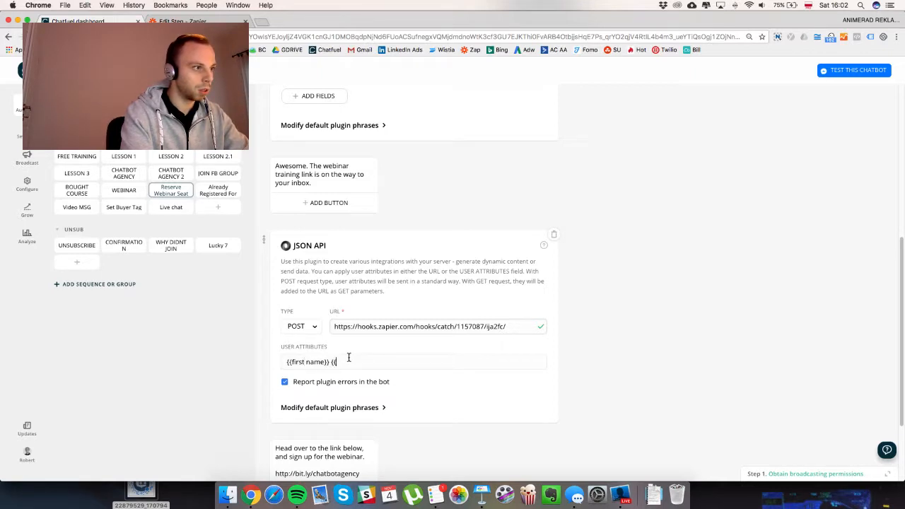
{"action": "type", "text": "name}} {{last"}
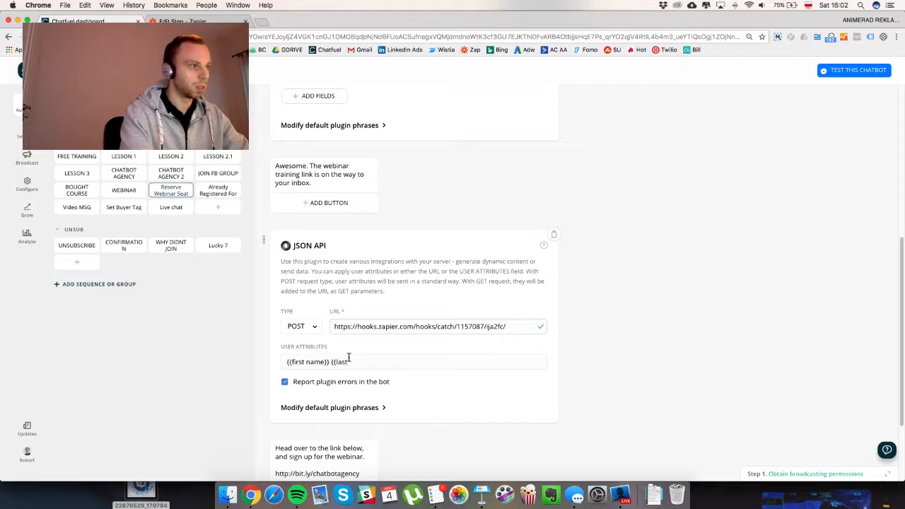
{"action": "type", "text": " name}}"}
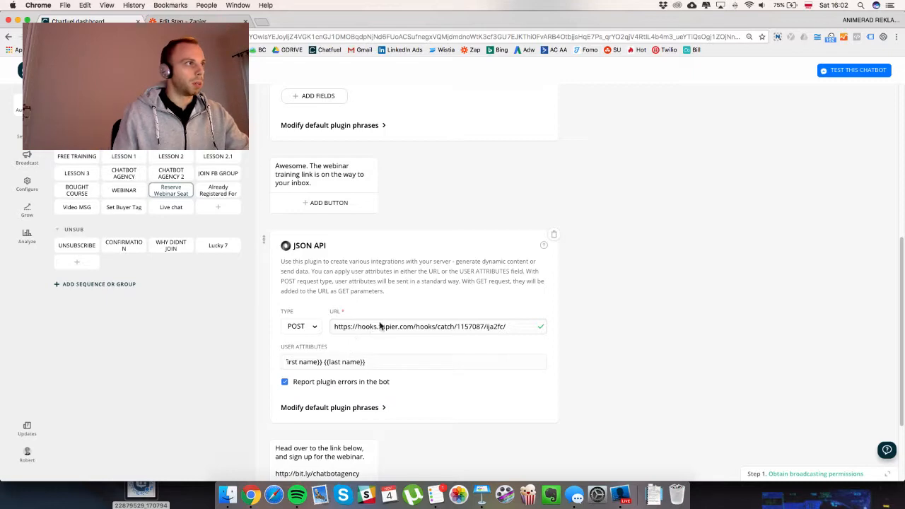
Check the AdLeaks article, then clear all the typed attribute text in Chatfuel.
{"action": "key", "text": "ctrl+Up"}
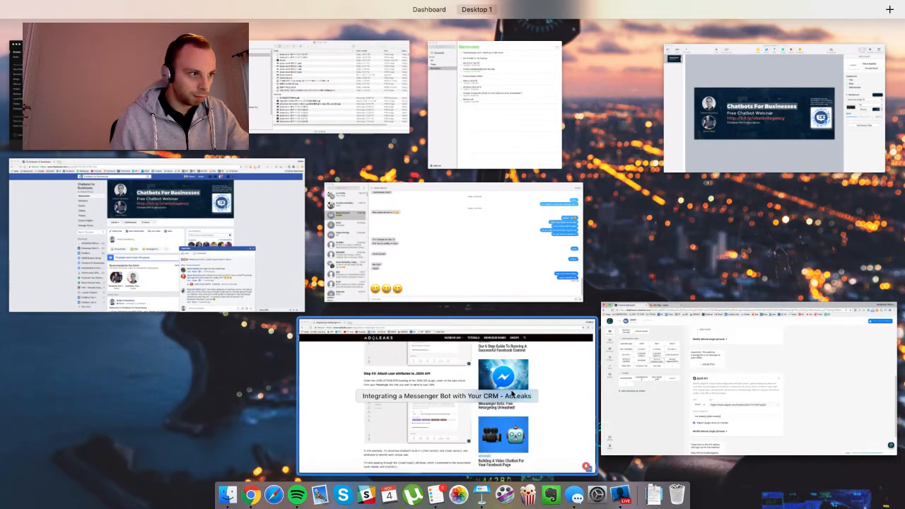
{"action": "left_click", "coordinate": [496, 339]}
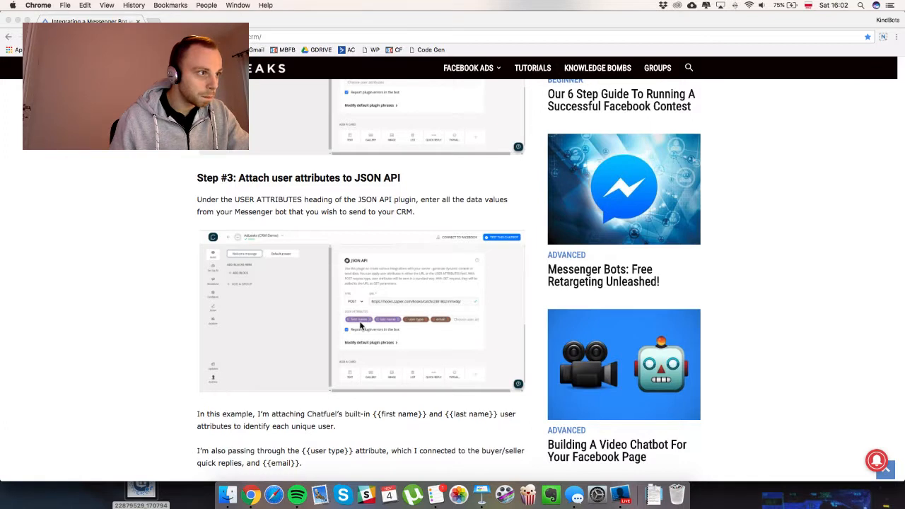
{"action": "key", "text": "ctrl+Up"}
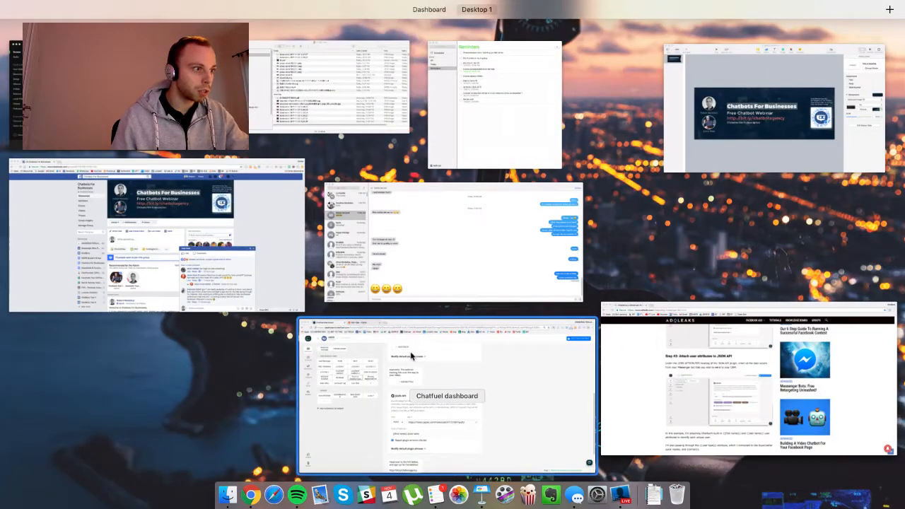
{"action": "left_click", "coordinate": [360, 397]}
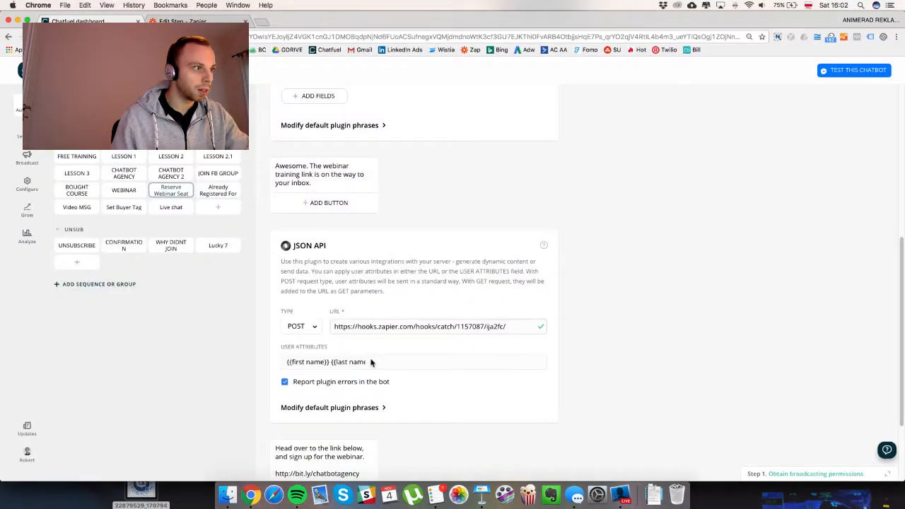
{"action": "left_click", "coordinate": [366, 362]}
{"action": "type", "text": "}}"}
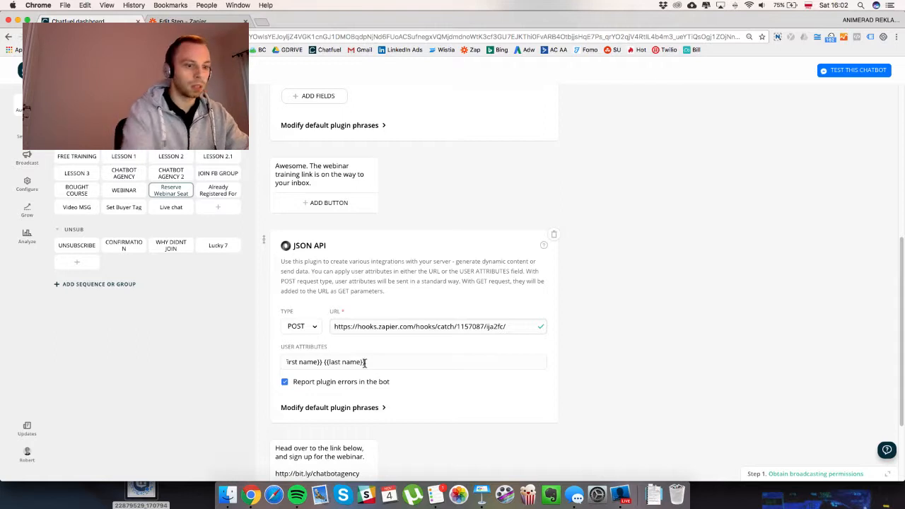
{"action": "key", "text": "super+a"}
{"action": "key", "text": "BackSpace"}
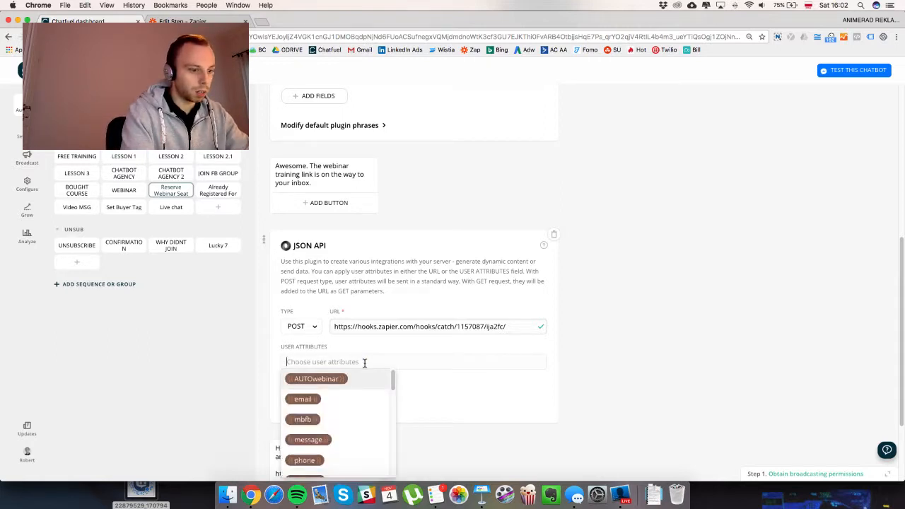
Add first name, last name and email as JSON API user attributes, then return to the article.
{"action": "type", "text": "{{"}
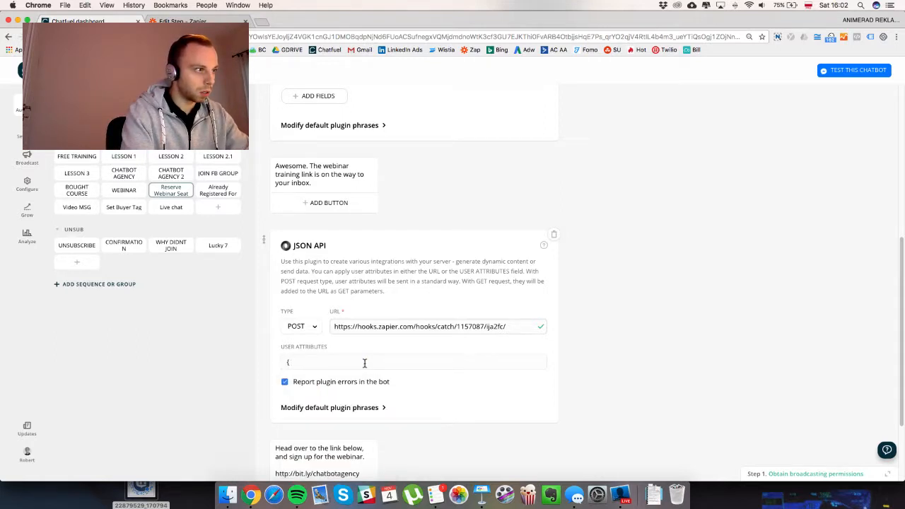
{"action": "key", "text": "BackSpace"}
{"action": "scroll", "coordinate": [487, 365], "scroll_direction": "down", "scroll_amount": 3}
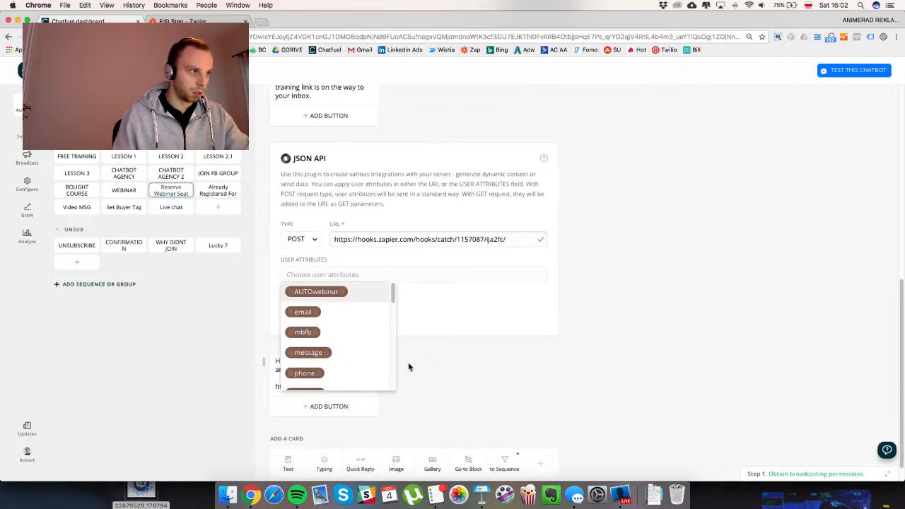
{"action": "left_click_drag", "start_coordinate": [393, 292], "coordinate": [391, 319]}
{"action": "left_click", "coordinate": [325, 311]}
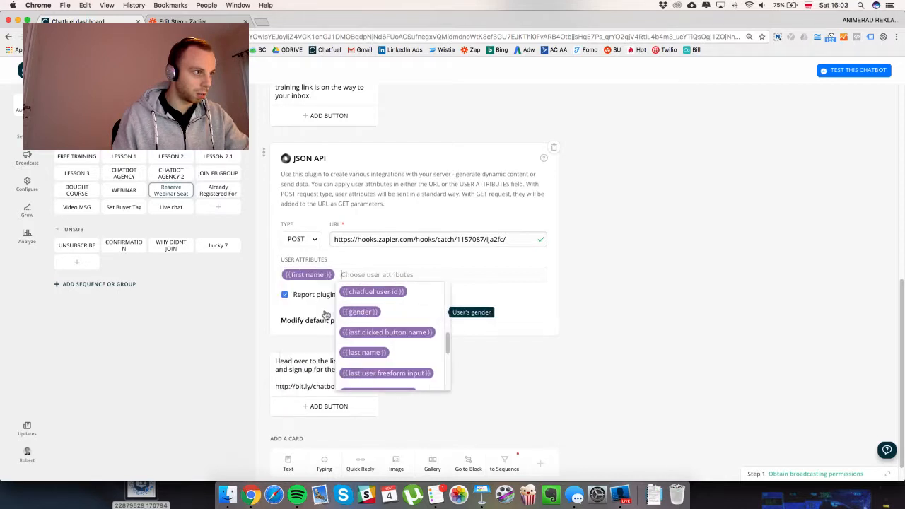
{"action": "left_click", "coordinate": [385, 353]}
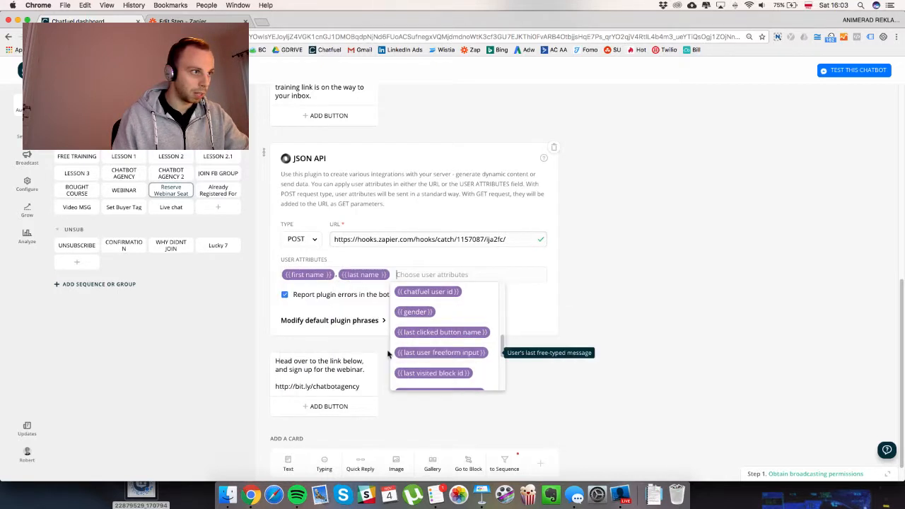
{"action": "scroll", "coordinate": [442, 332], "scroll_direction": "up", "scroll_amount": 10}
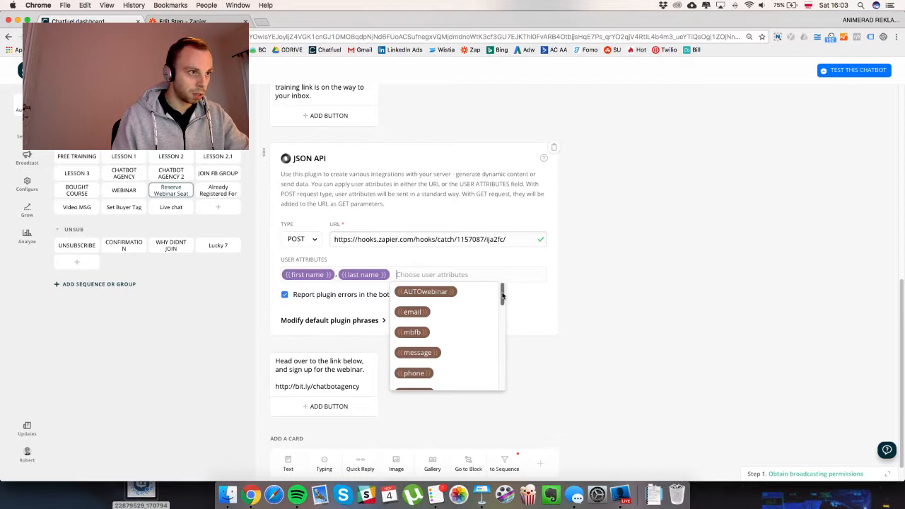
{"action": "left_click", "coordinate": [454, 311]}
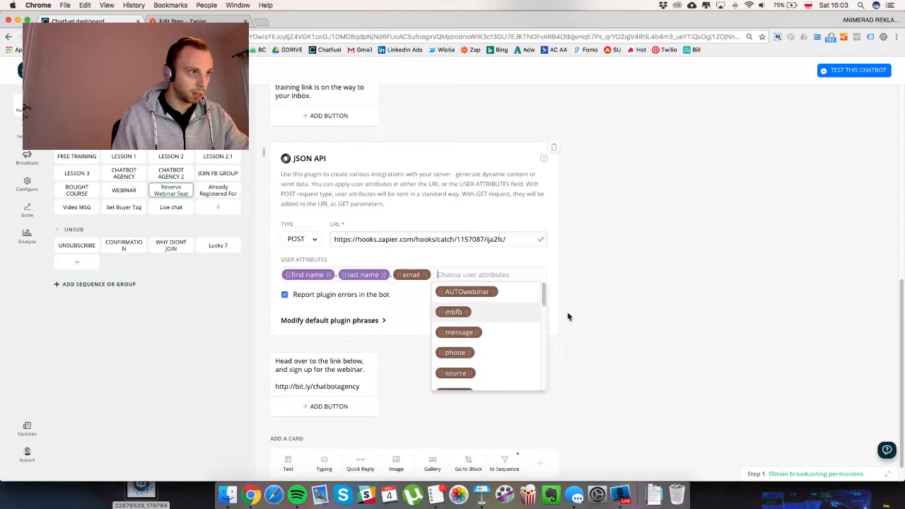
{"action": "left_click", "coordinate": [644, 321]}
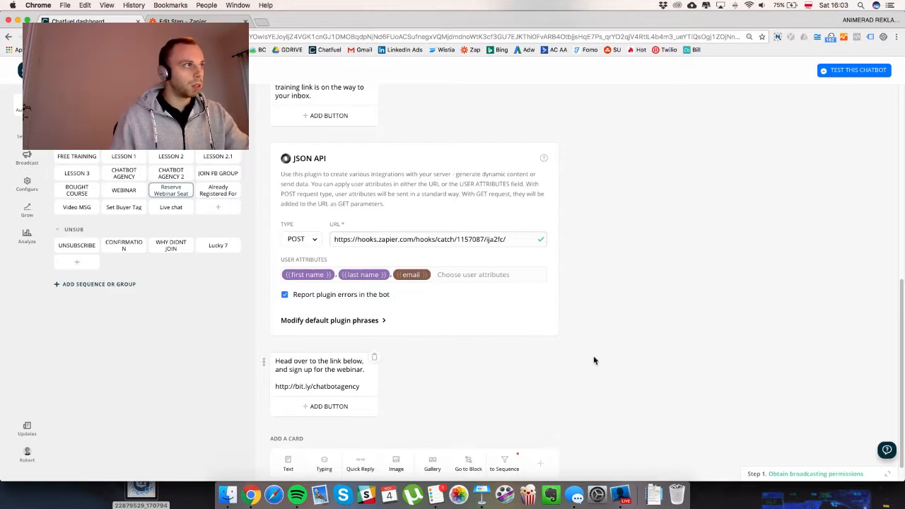
{"action": "key", "text": "ctrl+Up"}
{"action": "left_click", "coordinate": [451, 406]}
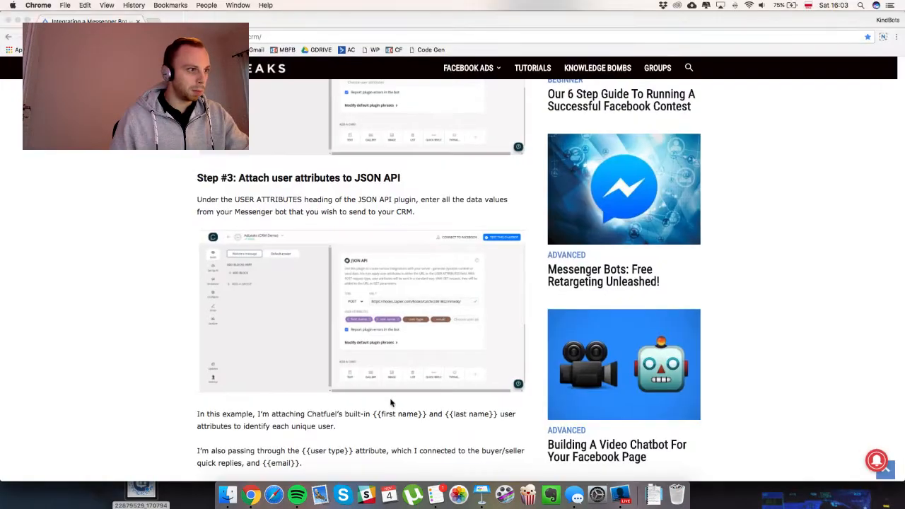
Scroll the AdLeaks article down to Step #4: Push test data to Zapier and its sample chat.
{"action": "scroll", "coordinate": [276, 365], "scroll_direction": "down", "scroll_amount": 2}
{"action": "scroll", "coordinate": [275, 365], "scroll_direction": "down", "scroll_amount": 3}
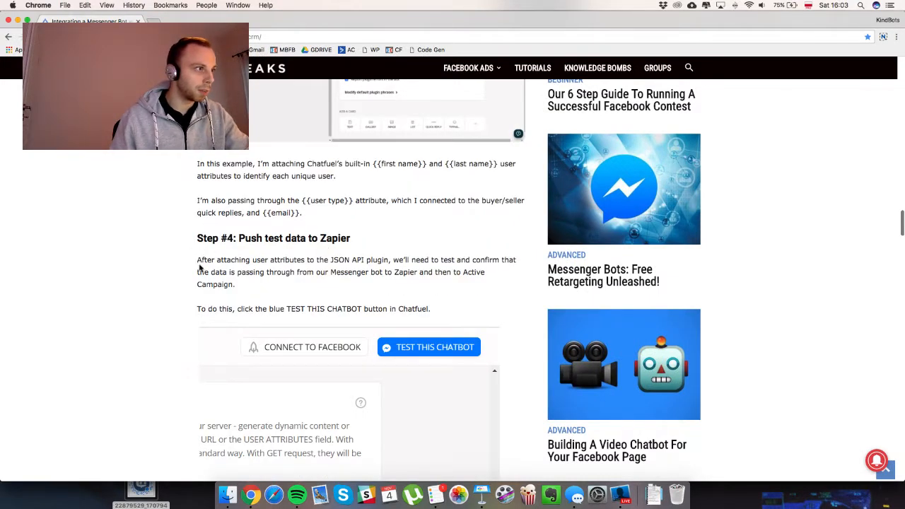
{"action": "scroll", "coordinate": [239, 266], "scroll_direction": "down", "scroll_amount": 1}
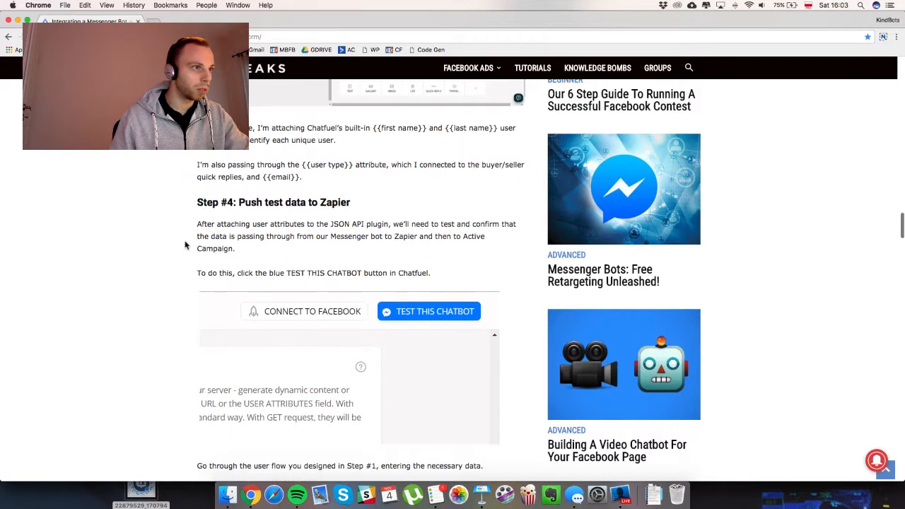
{"action": "scroll", "coordinate": [185, 245], "scroll_direction": "down", "scroll_amount": 1}
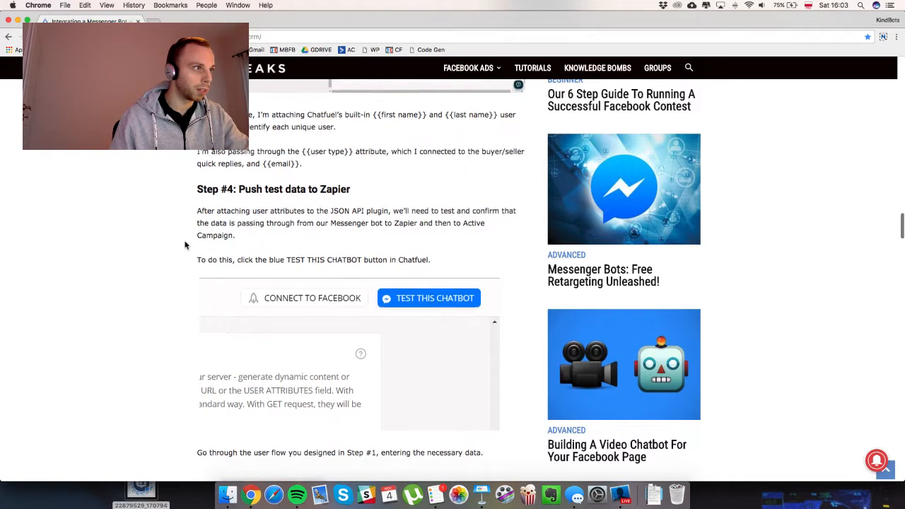
{"action": "scroll", "coordinate": [185, 245], "scroll_direction": "down", "scroll_amount": 3}
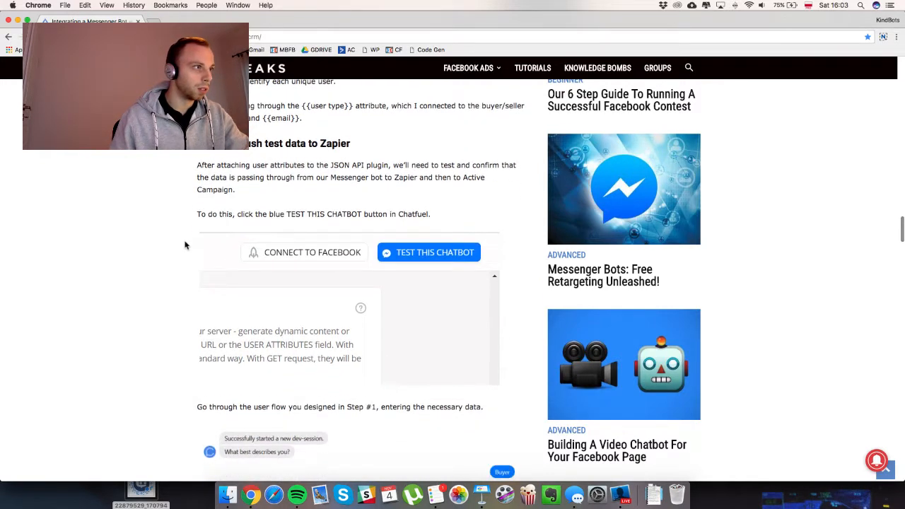
{"action": "scroll", "coordinate": [184, 245], "scroll_direction": "down", "scroll_amount": 1}
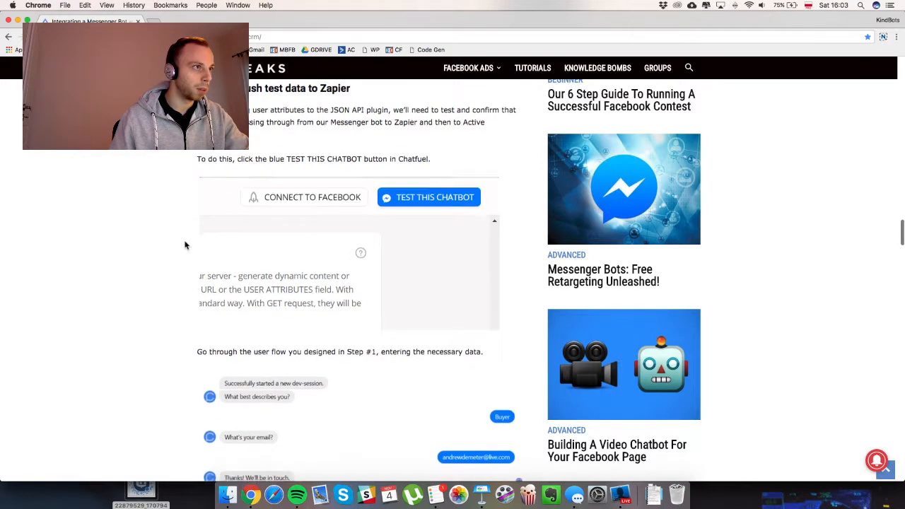
{"action": "scroll", "coordinate": [184, 245], "scroll_direction": "down", "scroll_amount": 2}
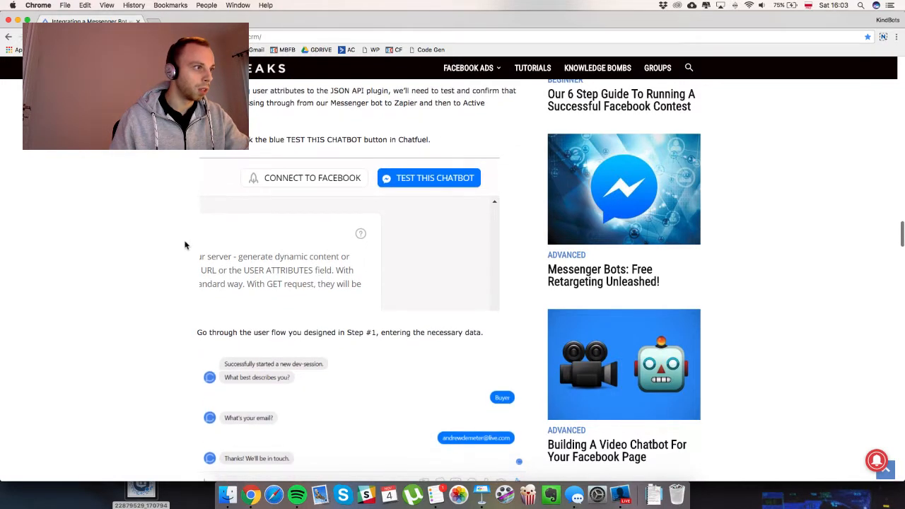
{"action": "scroll", "coordinate": [185, 246], "scroll_direction": "down", "scroll_amount": 1}
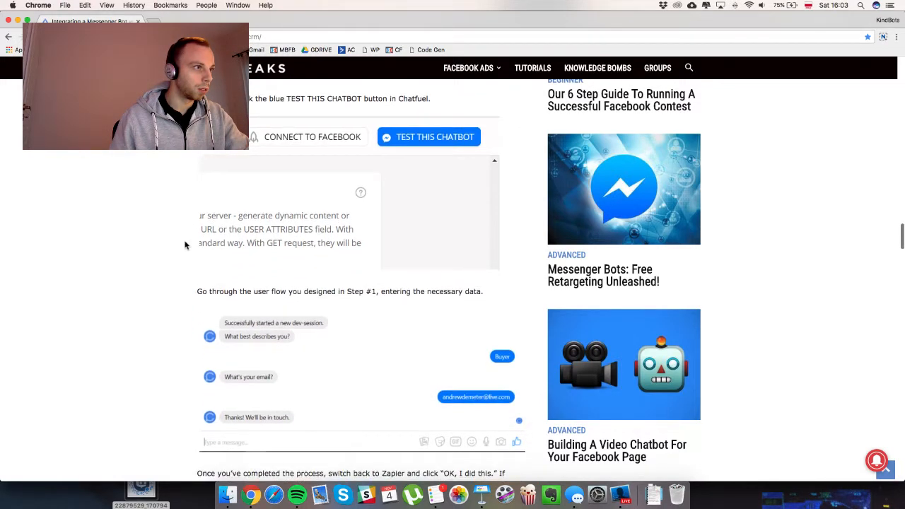
{"action": "key", "text": "ctrl+Up"}
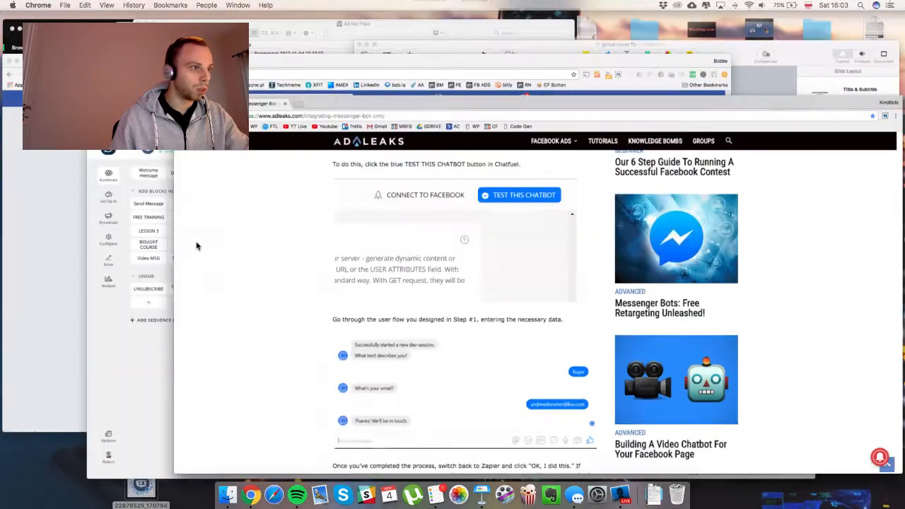
Delete the webinar sign-up link text card from the Chatfuel block.
{"action": "left_click", "coordinate": [445, 376]}
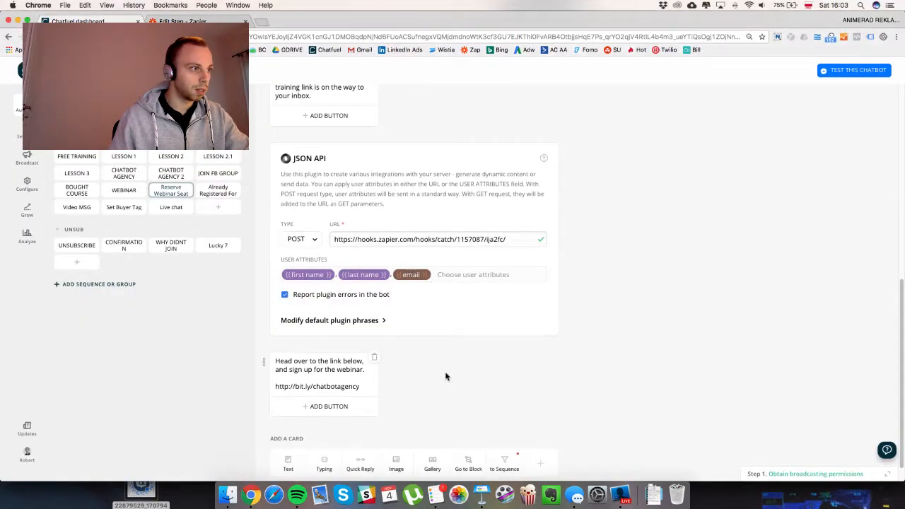
{"action": "left_click", "coordinate": [374, 357]}
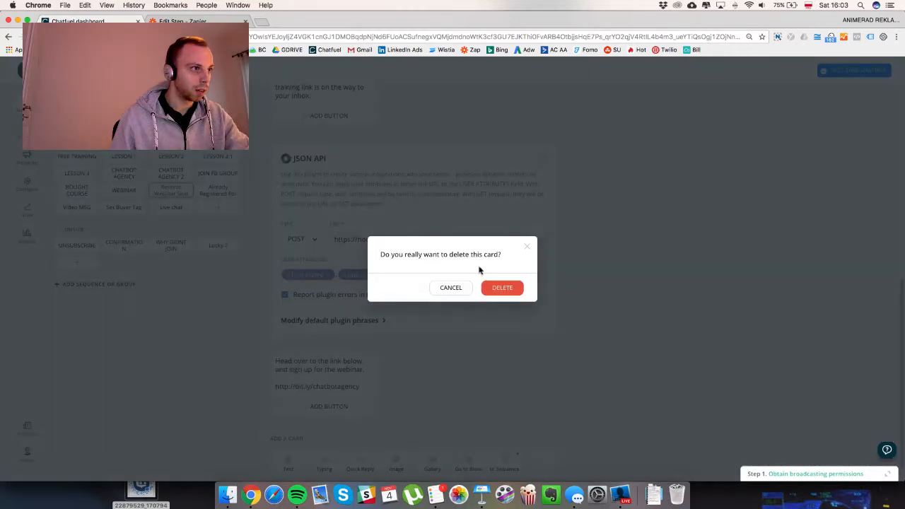
{"action": "left_click", "coordinate": [506, 289]}
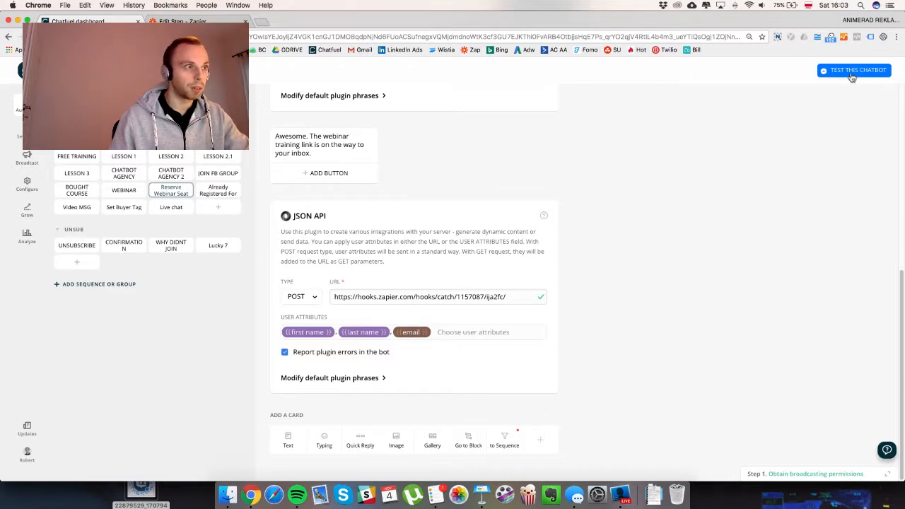
{"action": "key", "text": "ctrl+Up"}
{"action": "left_click", "coordinate": [683, 135]}
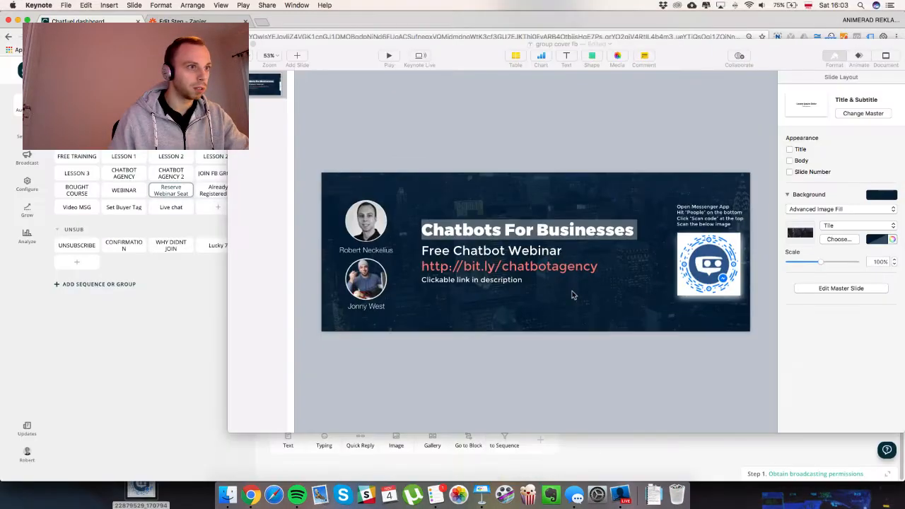
Confirm 'OK, I did this' in Zapier so it waits for a hook, then start testing the Chatfuel bot.
{"action": "key", "text": "ctrl+Up"}
{"action": "left_click", "coordinate": [526, 358]}
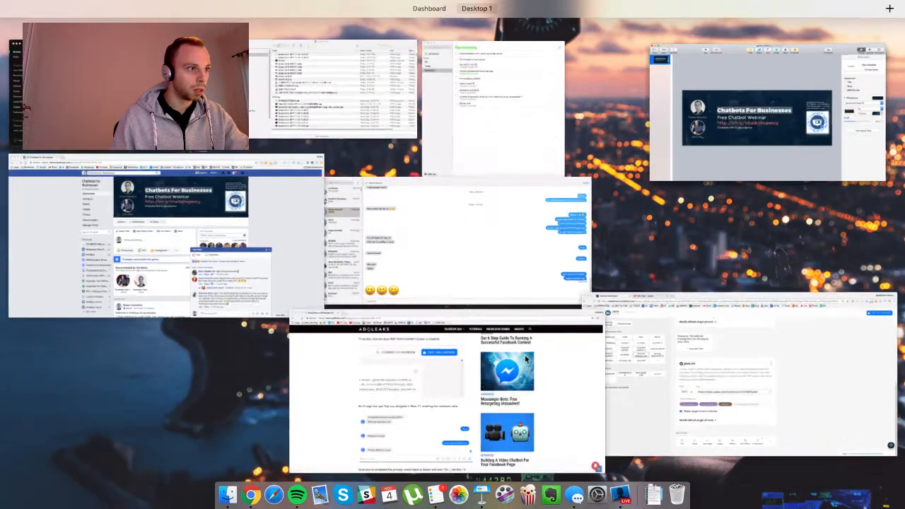
{"action": "key", "text": "ctrl+Up"}
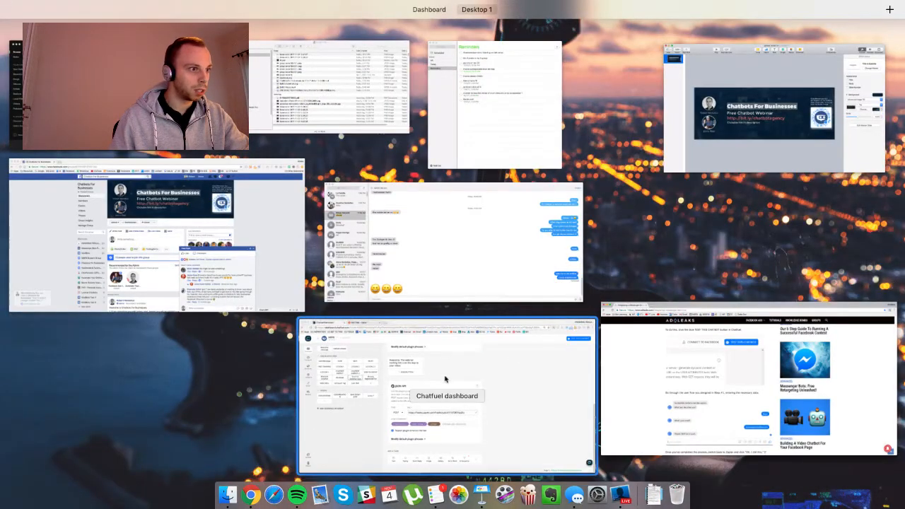
{"action": "left_click", "coordinate": [514, 352]}
{"action": "left_click", "coordinate": [185, 21]}
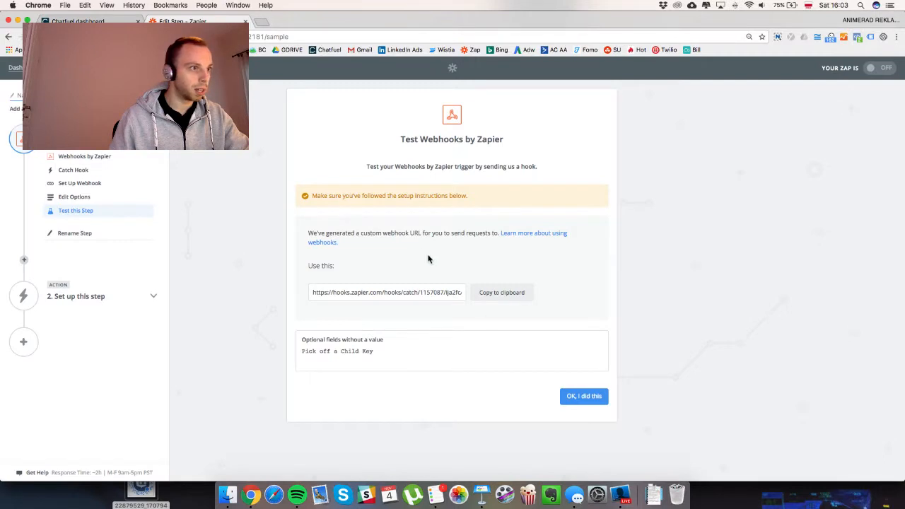
{"action": "left_click", "coordinate": [584, 396]}
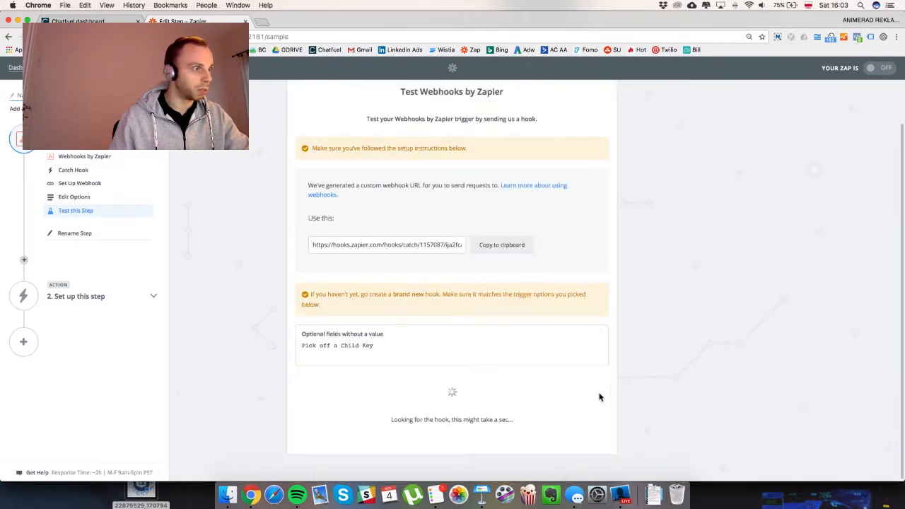
{"action": "key", "text": "ctrl+Tab"}
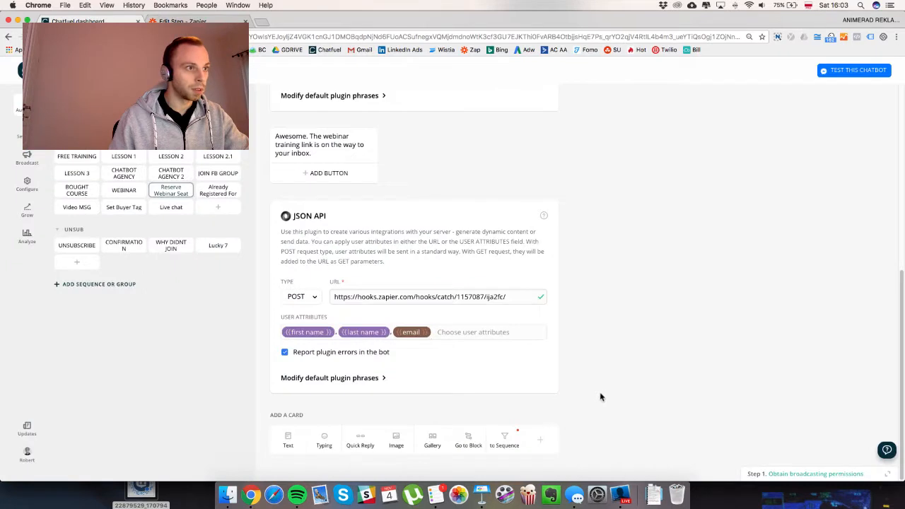
{"action": "left_click", "coordinate": [852, 72]}
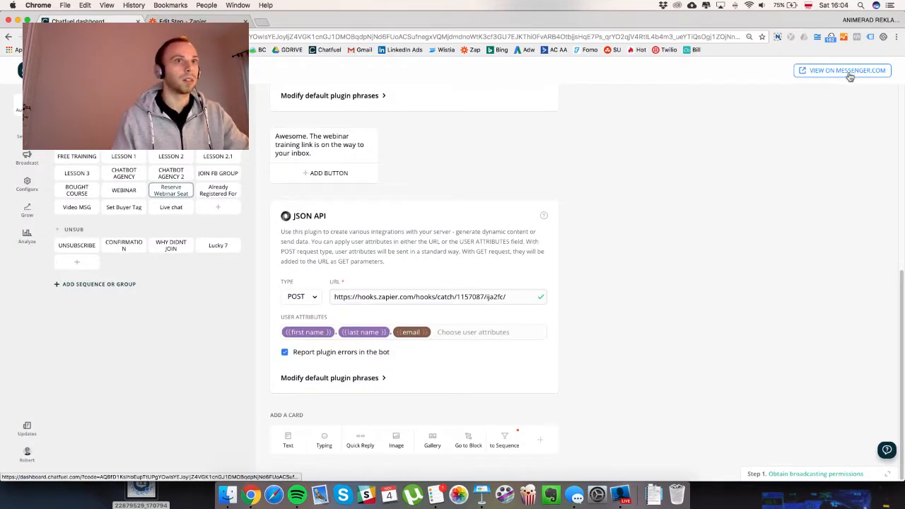
Open the bot's test conversation on messenger.com in a new tab.
{"action": "key", "text": "ctrl+Tab"}
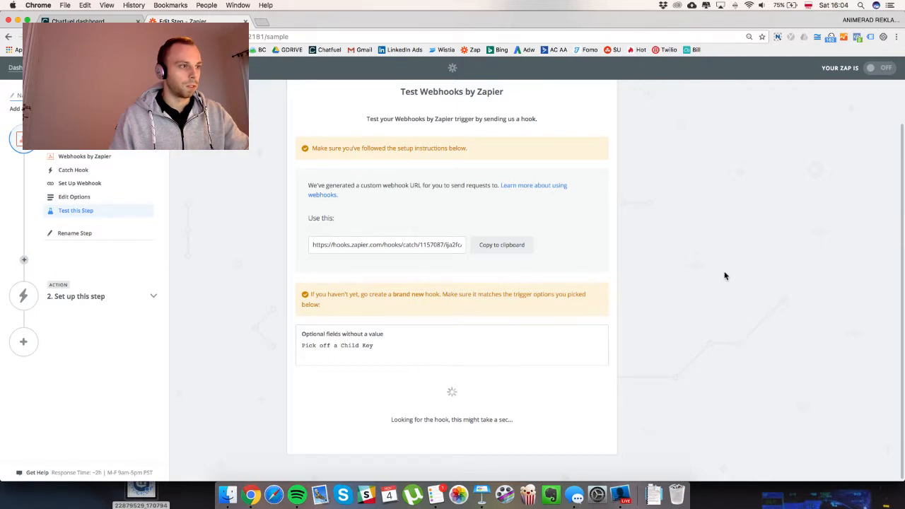
{"action": "key", "text": "ctrl+Tab"}
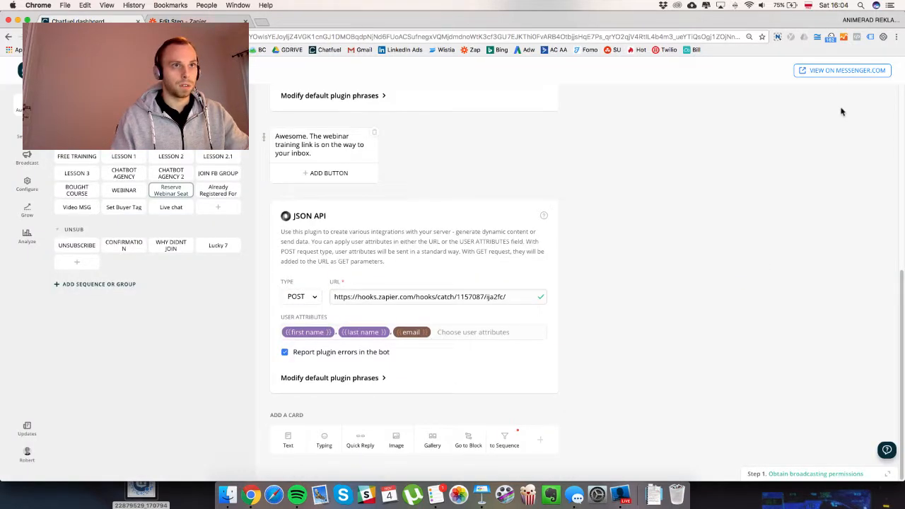
{"action": "left_click", "coordinate": [841, 75]}
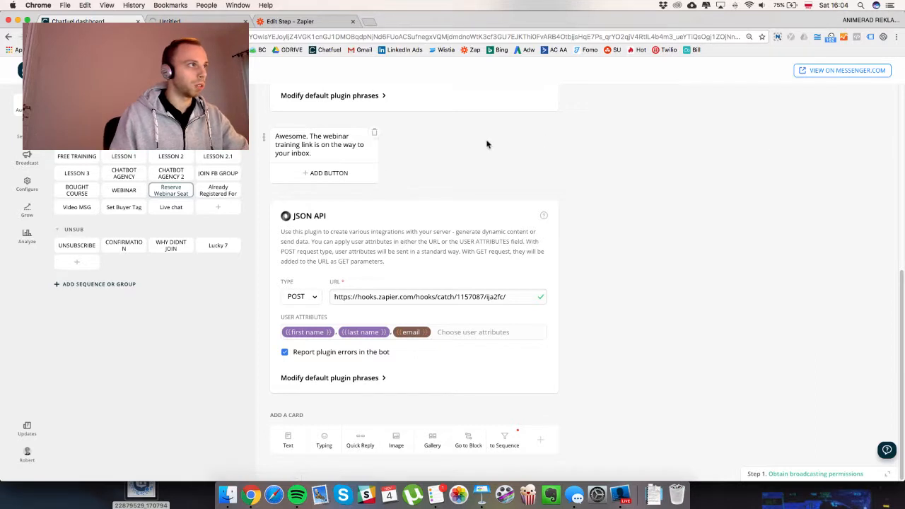
{"action": "left_click_drag", "start_coordinate": [452, 26], "coordinate": [303, 33]}
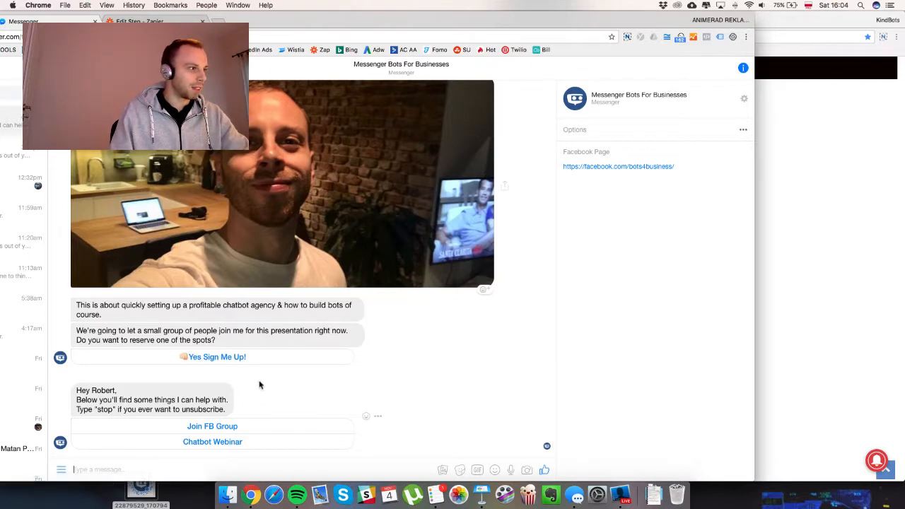
Accept the 'Yes Sign Me Up!' offer and reply to the bot with an email address.
{"action": "left_click", "coordinate": [256, 360]}
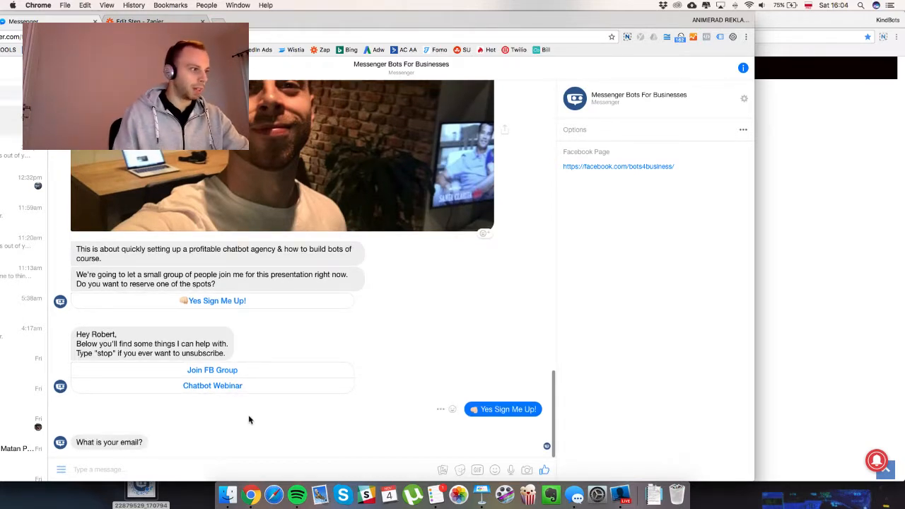
{"action": "left_click", "coordinate": [192, 461]}
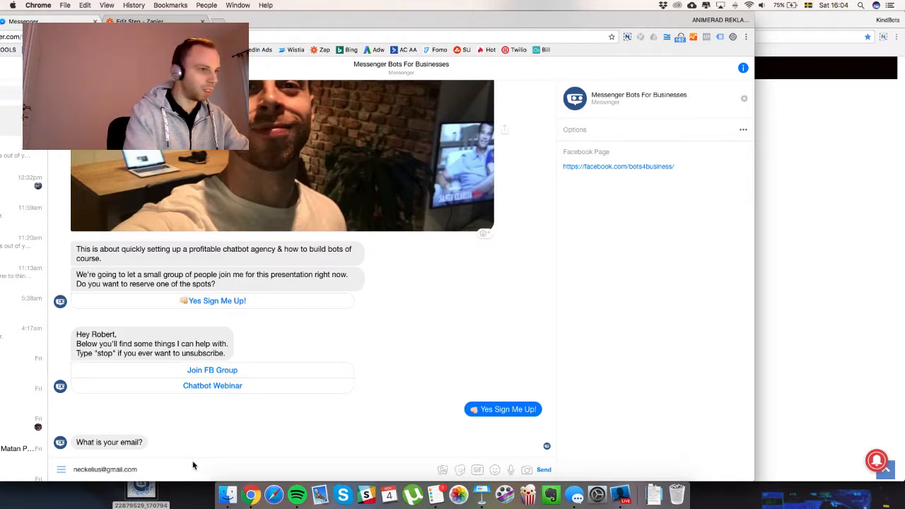
{"action": "key", "text": "Return"}
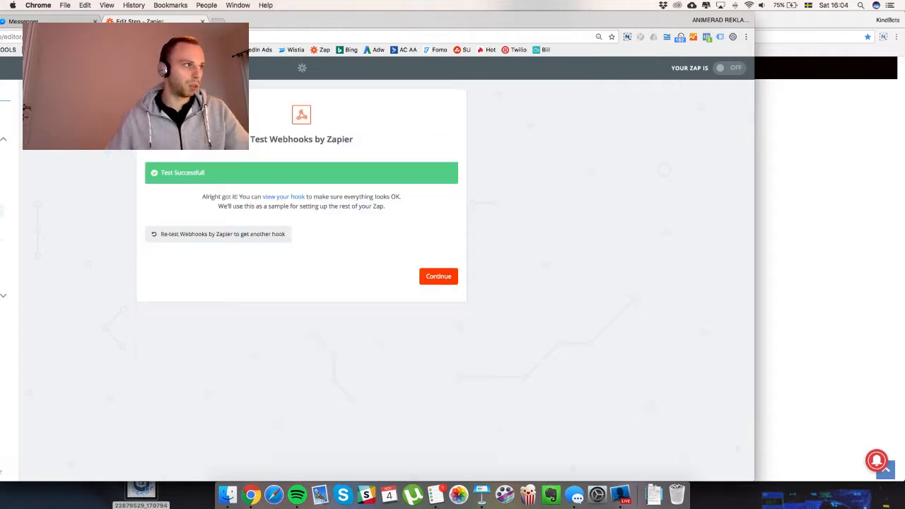
Restore the Zapier window and continue past the successful hook test to the action app step.
{"action": "left_click_drag", "start_coordinate": [246, 23], "coordinate": [396, 11]}
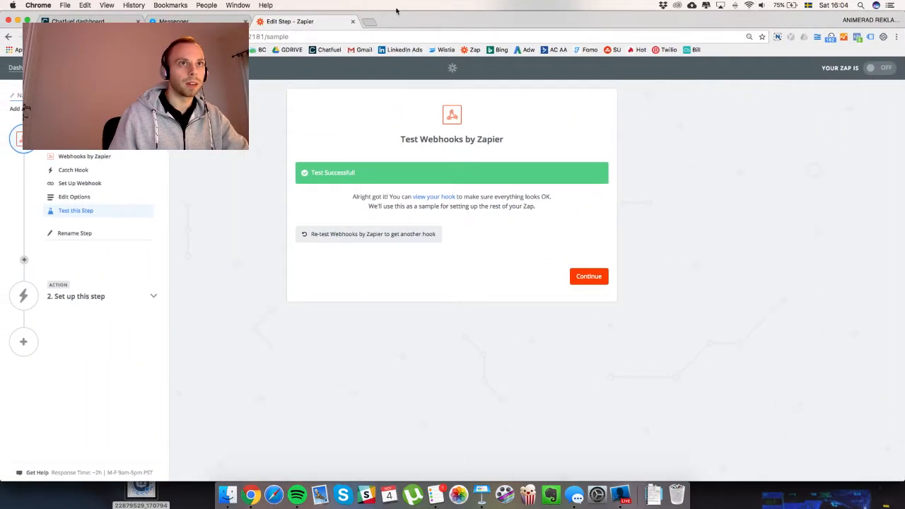
{"action": "left_click", "coordinate": [587, 276]}
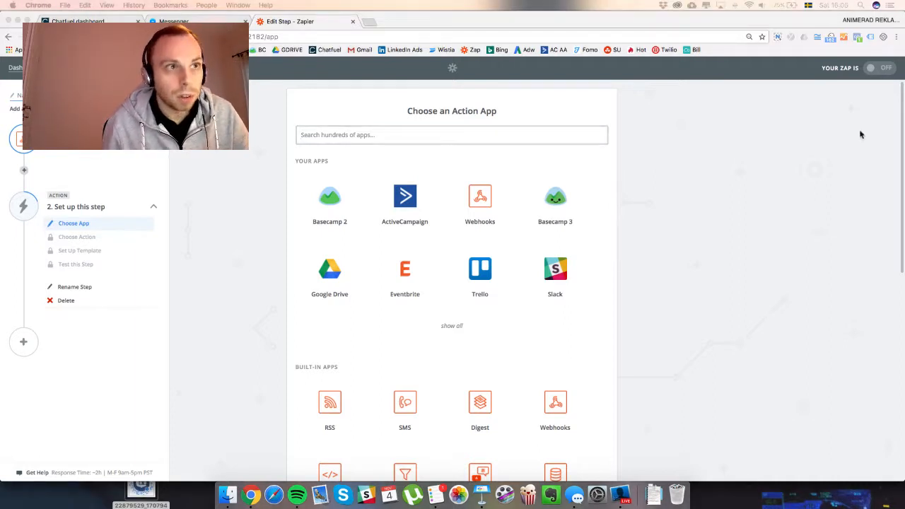
{"action": "left_click", "coordinate": [816, 140]}
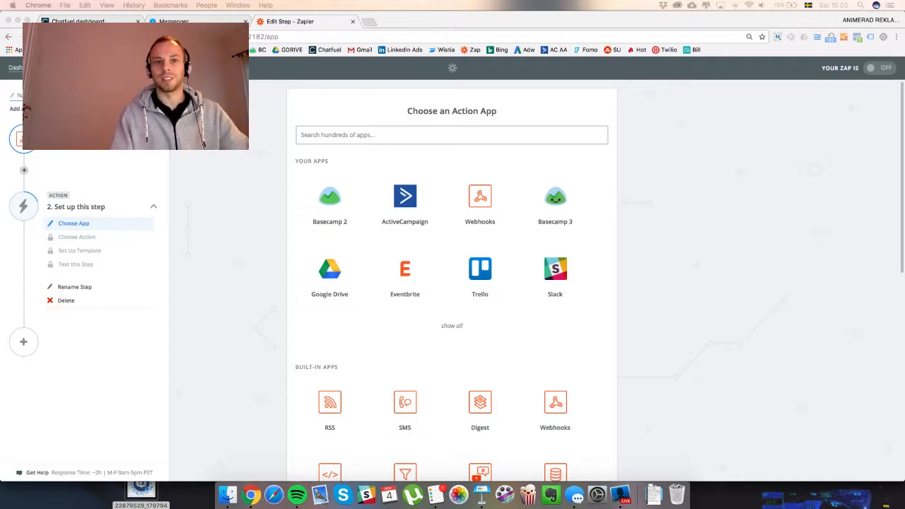
{"action": "left_click", "coordinate": [762, 284]}
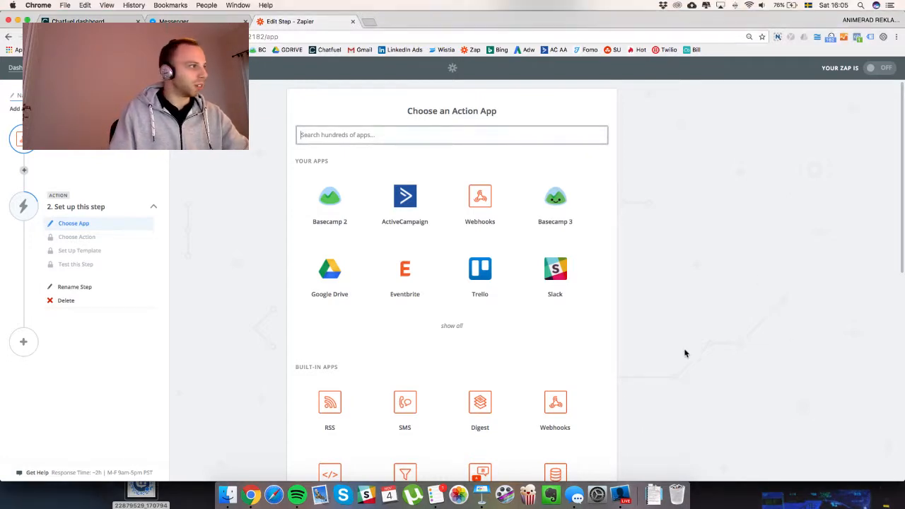
Set the action to ActiveCampaign's Create/Update Contact using the second connected ActiveCampaign account.
{"action": "left_click", "coordinate": [405, 206]}
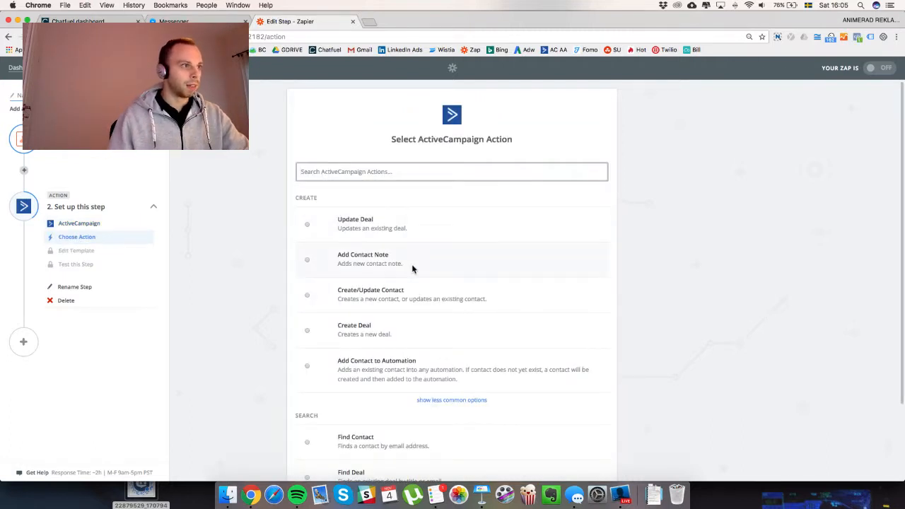
{"action": "left_click", "coordinate": [364, 300]}
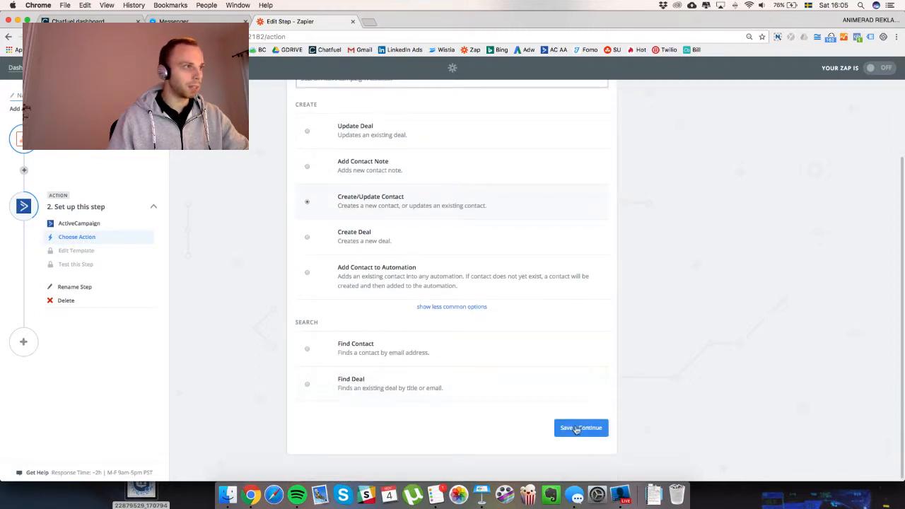
{"action": "left_click", "coordinate": [582, 430]}
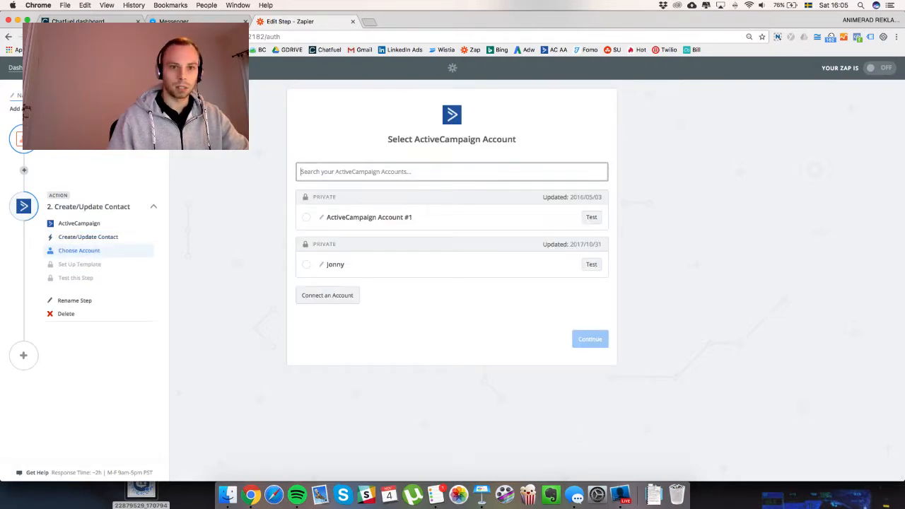
{"action": "left_click", "coordinate": [305, 266]}
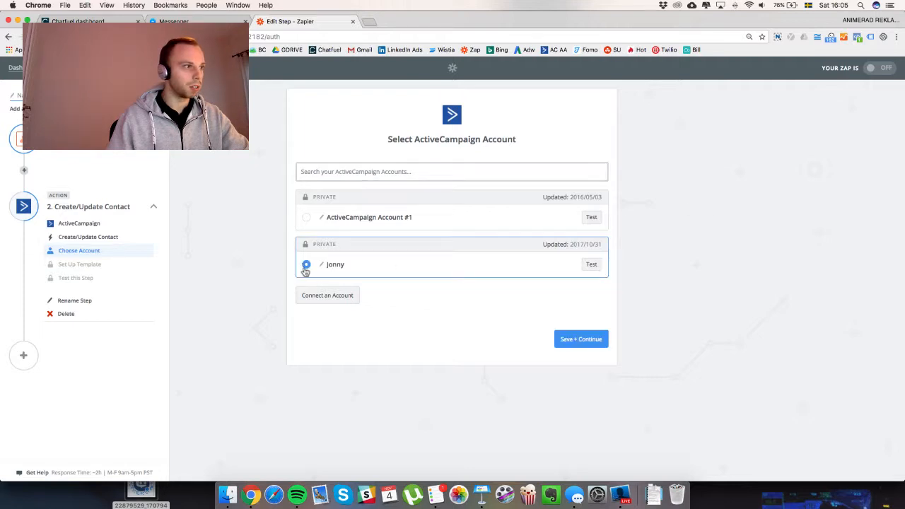
{"action": "left_click", "coordinate": [580, 339]}
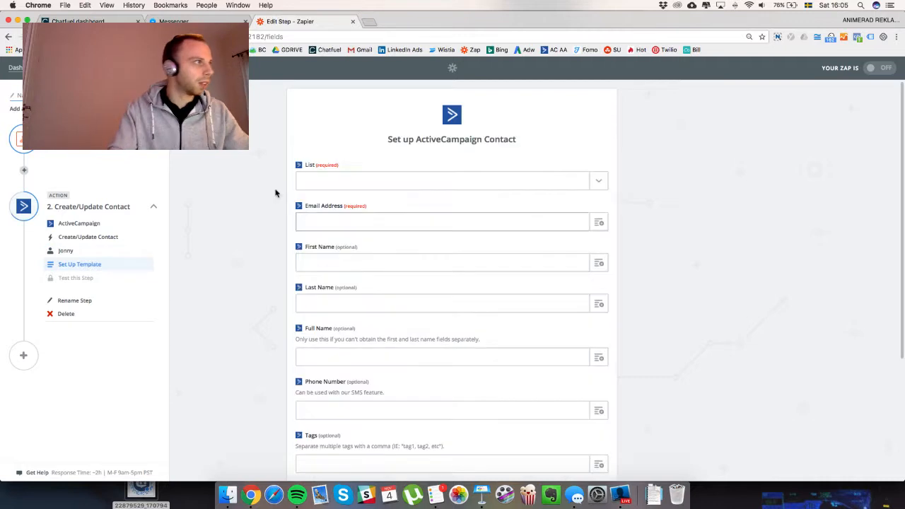
Target the MBFB - Leads list, mapping the hook's Email, First Name and Last Name into the contact fields.
{"action": "left_click", "coordinate": [334, 180]}
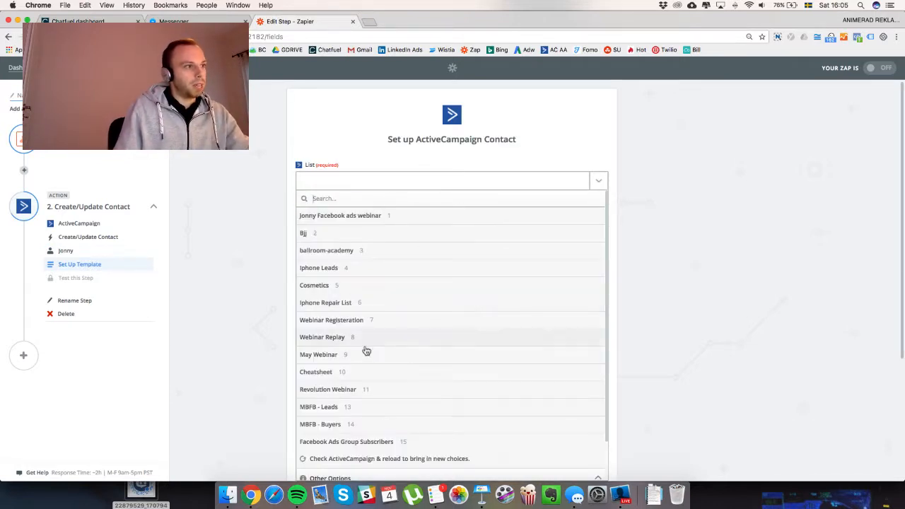
{"action": "left_click", "coordinate": [358, 408]}
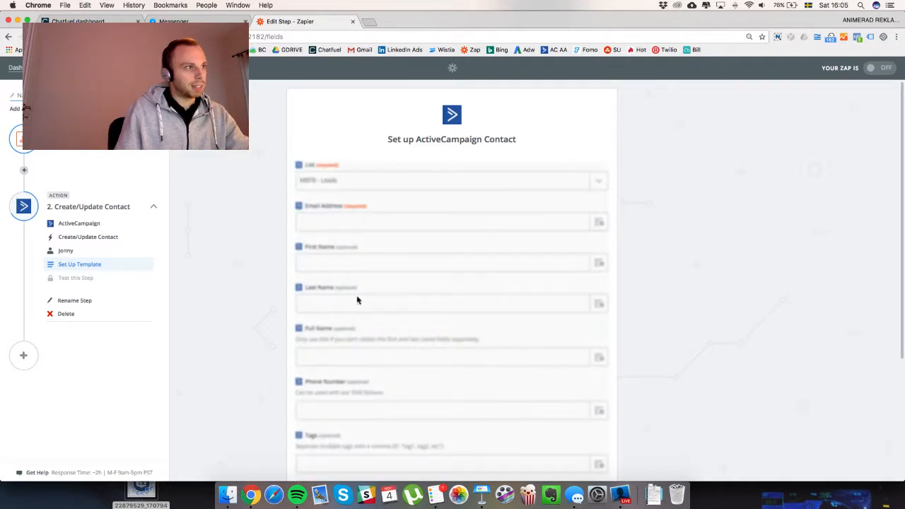
{"action": "left_click", "coordinate": [597, 224]}
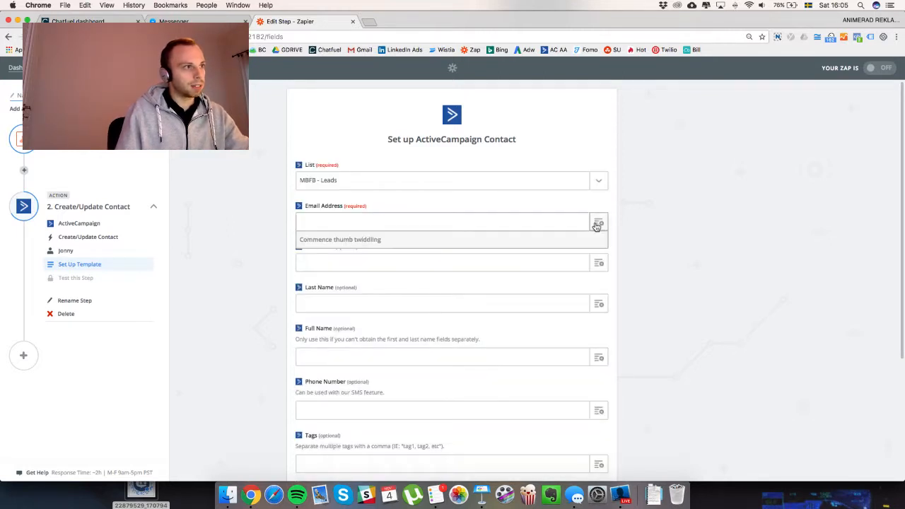
{"action": "left_click", "coordinate": [382, 279]}
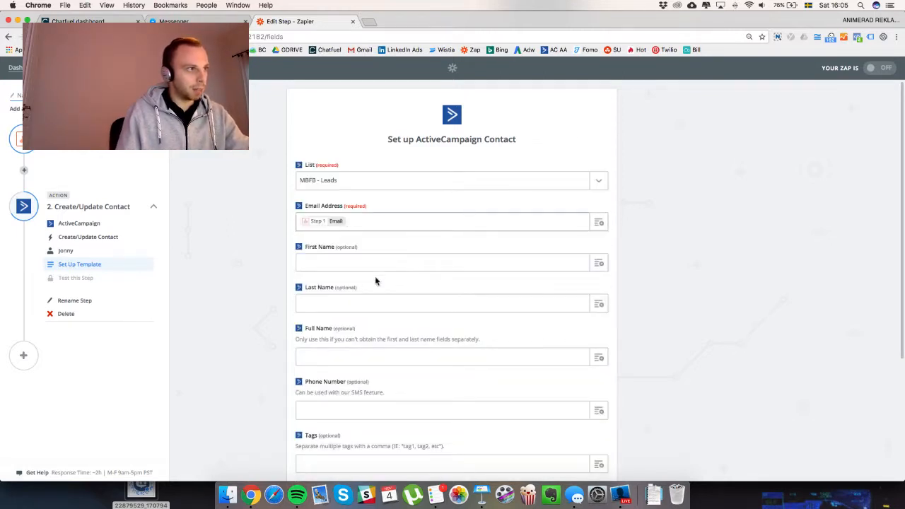
{"action": "left_click", "coordinate": [530, 265]}
{"action": "left_click", "coordinate": [598, 262]}
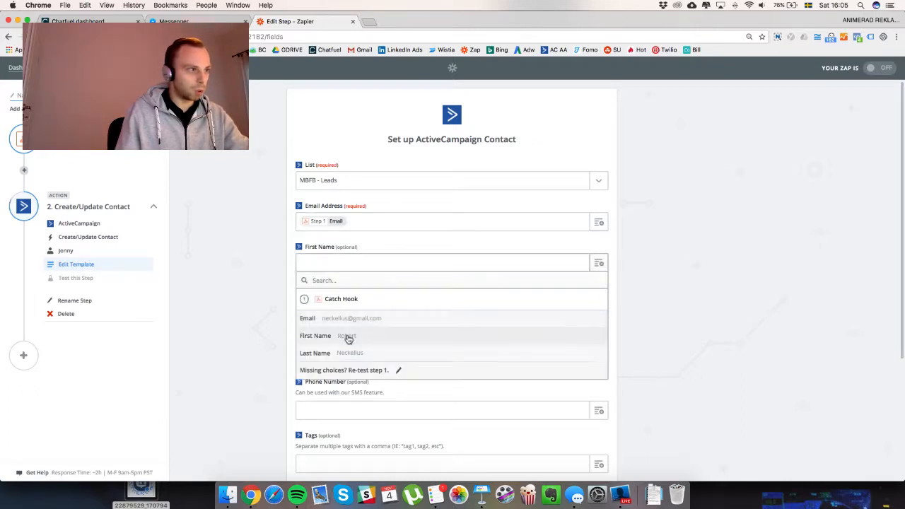
{"action": "left_click", "coordinate": [348, 338]}
{"action": "left_click", "coordinate": [598, 305]}
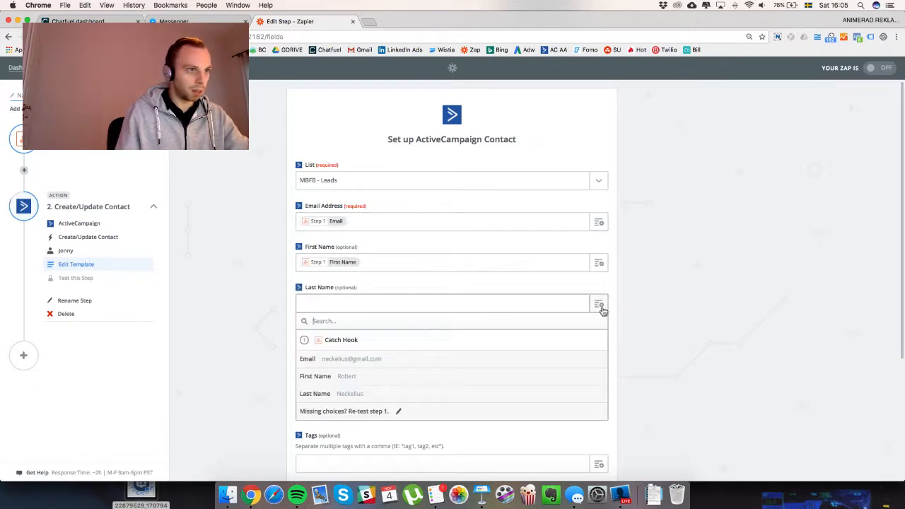
{"action": "left_click", "coordinate": [367, 393]}
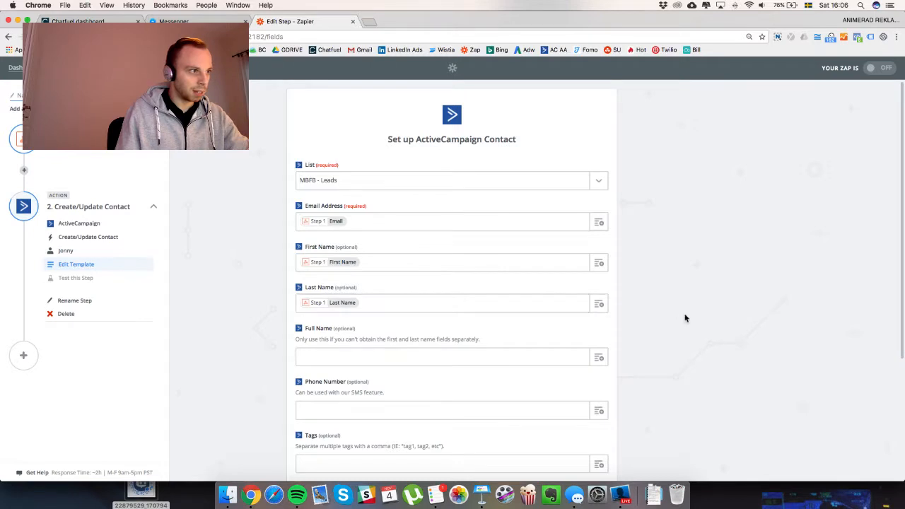
{"action": "scroll", "coordinate": [685, 318], "scroll_direction": "down", "scroll_amount": 5}
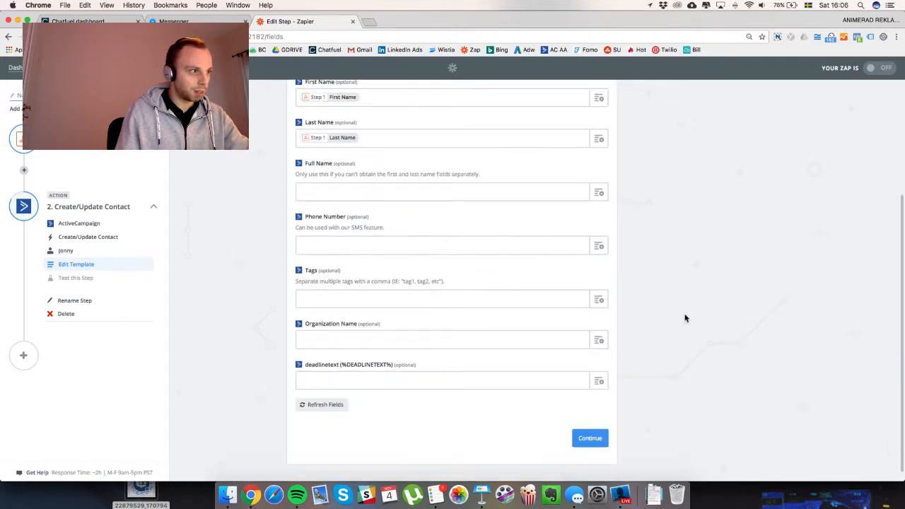
{"action": "left_click", "coordinate": [596, 432]}
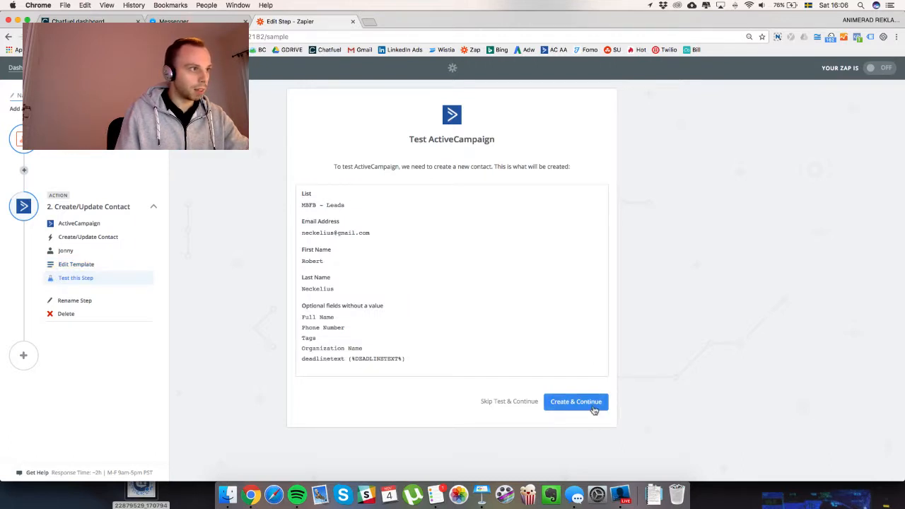
Create the test contact, finish setup, and name the Zap 'Add MBFB Bot Leads to AC'.
{"action": "left_click", "coordinate": [576, 401]}
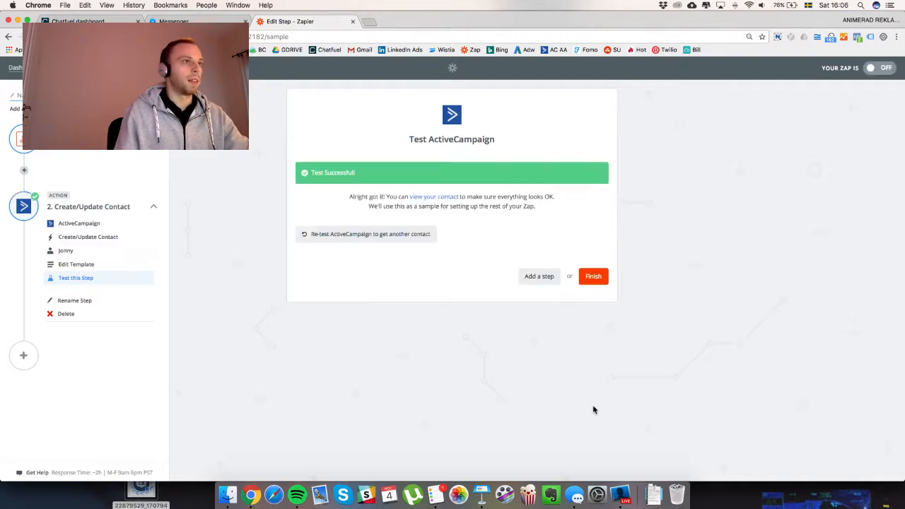
{"action": "left_click", "coordinate": [593, 277]}
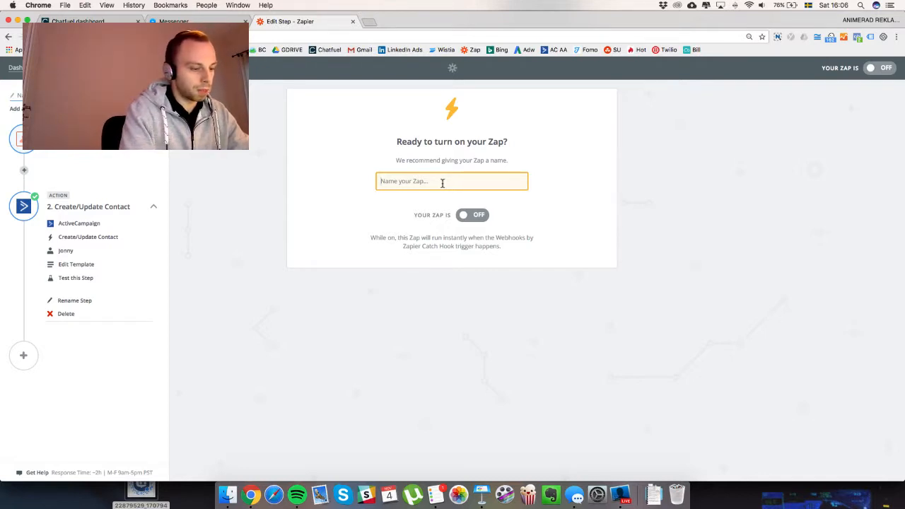
{"action": "type", "text": "MBFB Bo"}
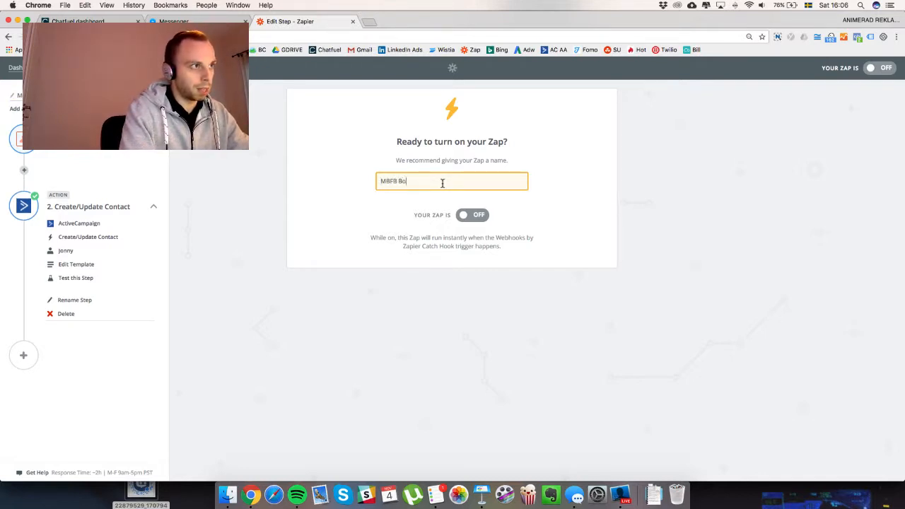
{"action": "type", "text": "t to AC"}
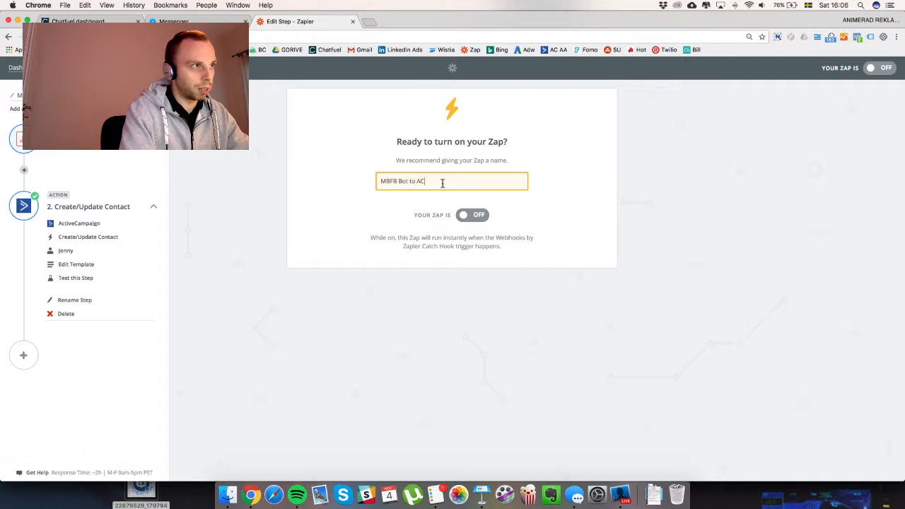
{"action": "key", "text": "super+a"}
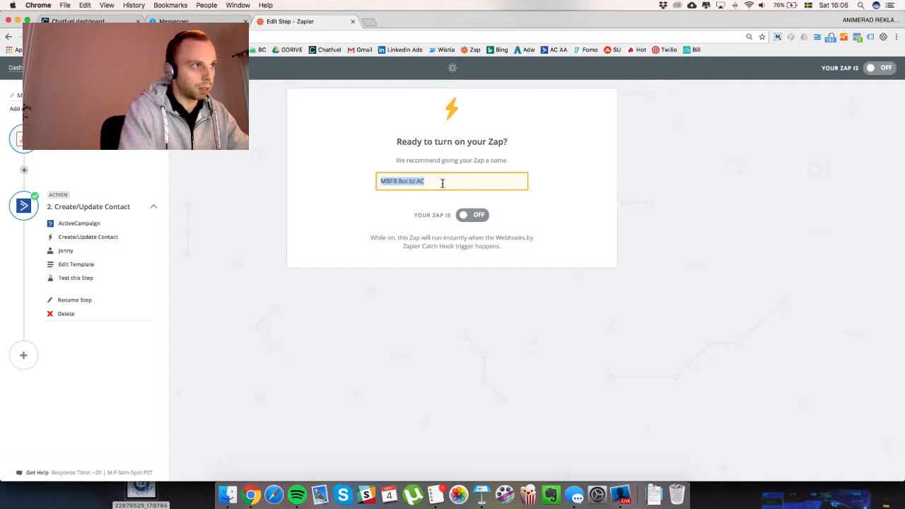
{"action": "key", "text": "Left"}
{"action": "type", "text": "Add MBFB"}
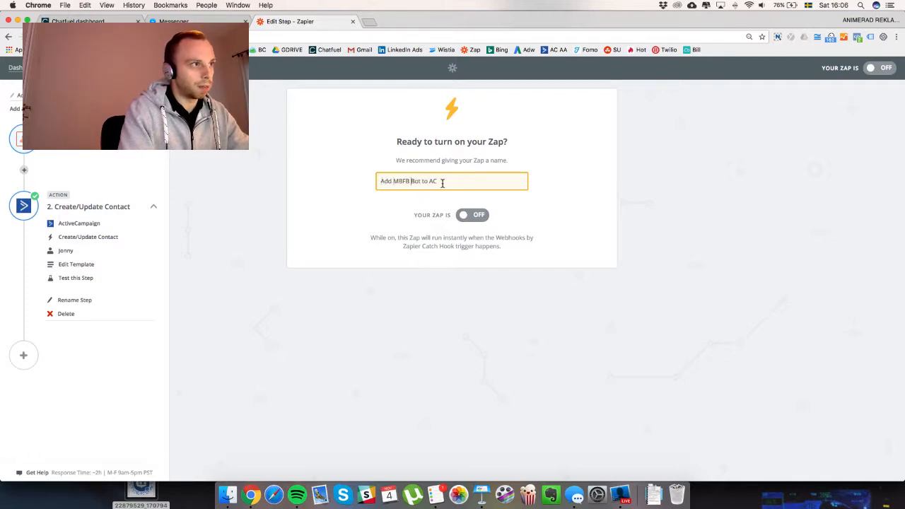
{"action": "type", "text": " Bot Leads"}
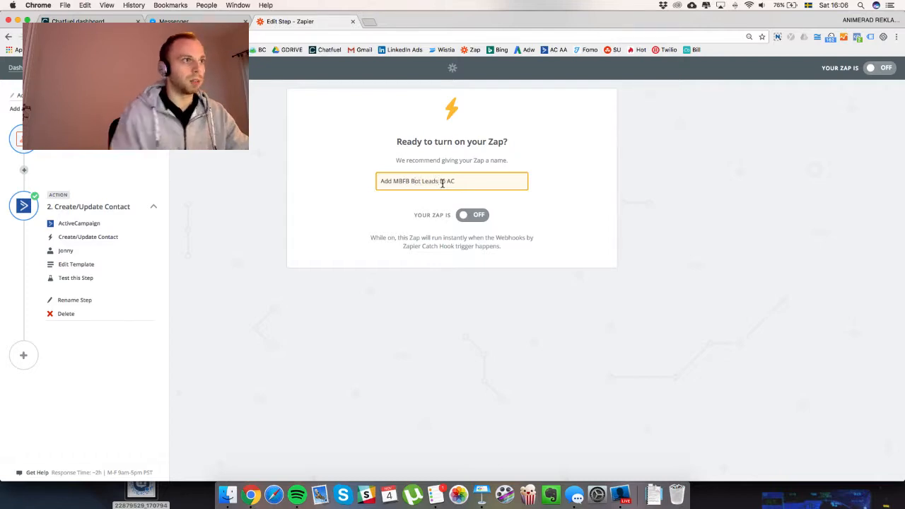
Switch the Zap on, view it on the dashboard, and show all open windows.
{"action": "left_click", "coordinate": [485, 220]}
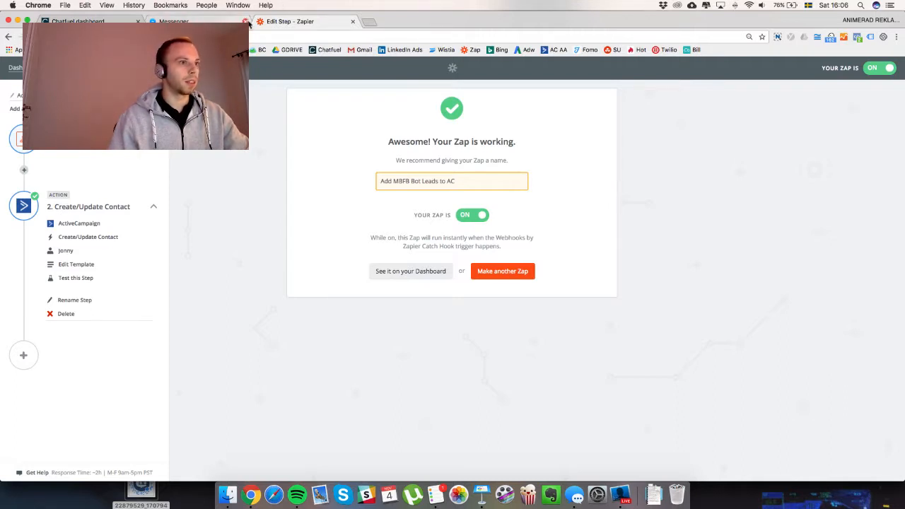
{"action": "left_click", "coordinate": [430, 271]}
{"action": "key", "text": "ctrl+Tab"}
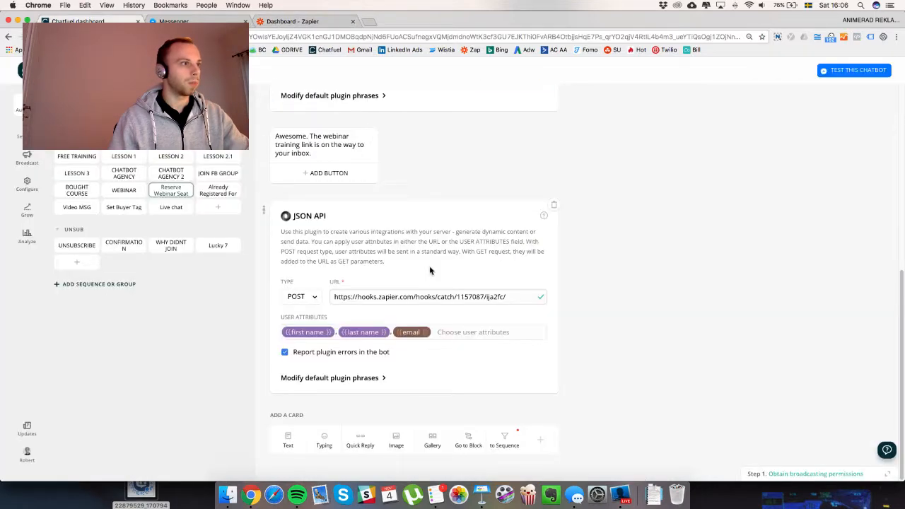
{"action": "key", "text": "ctrl+Up"}
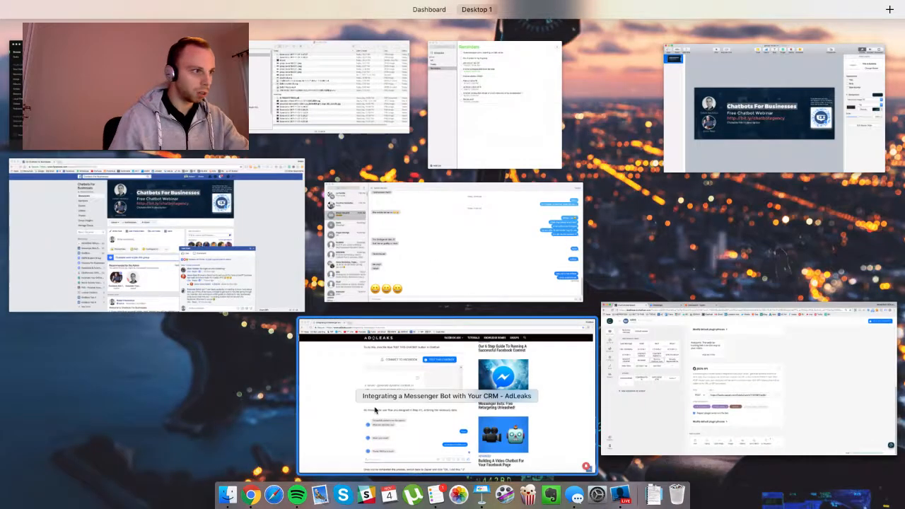
Bring the AdLeaks article forward and read through Steps 5–8, ending at activating the Zap.
{"action": "left_click", "coordinate": [374, 412]}
{"action": "scroll", "coordinate": [156, 321], "scroll_direction": "down", "scroll_amount": 3}
{"action": "scroll", "coordinate": [158, 318], "scroll_direction": "down", "scroll_amount": 5}
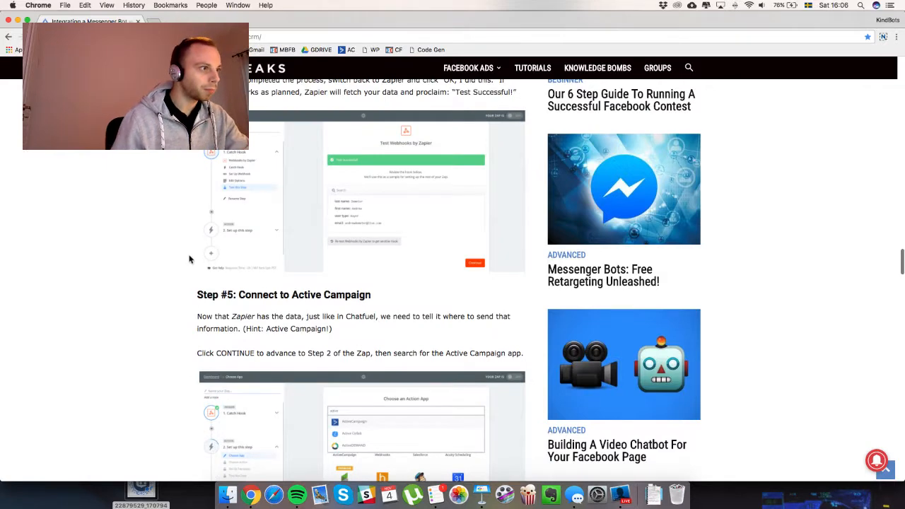
{"action": "scroll", "coordinate": [190, 285], "scroll_direction": "down", "scroll_amount": 2}
{"action": "scroll", "coordinate": [189, 284], "scroll_direction": "down", "scroll_amount": 10}
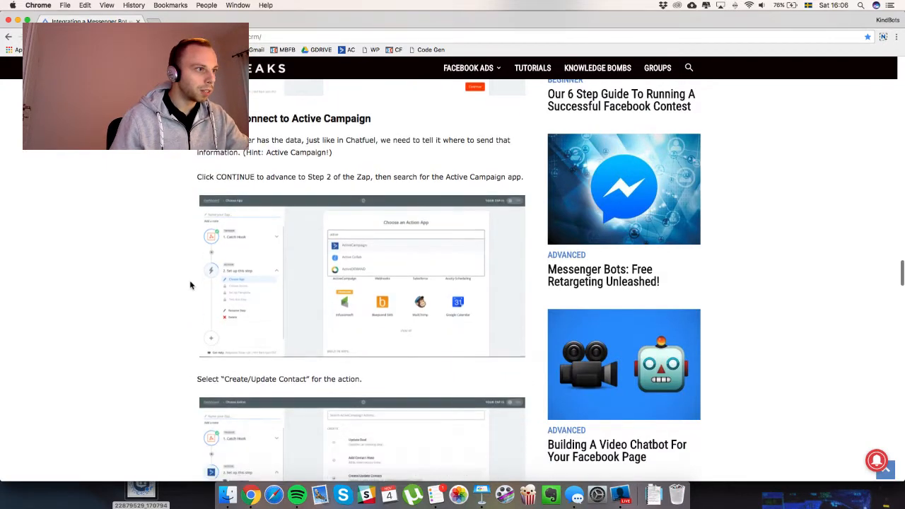
{"action": "scroll", "coordinate": [190, 284], "scroll_direction": "down", "scroll_amount": 10}
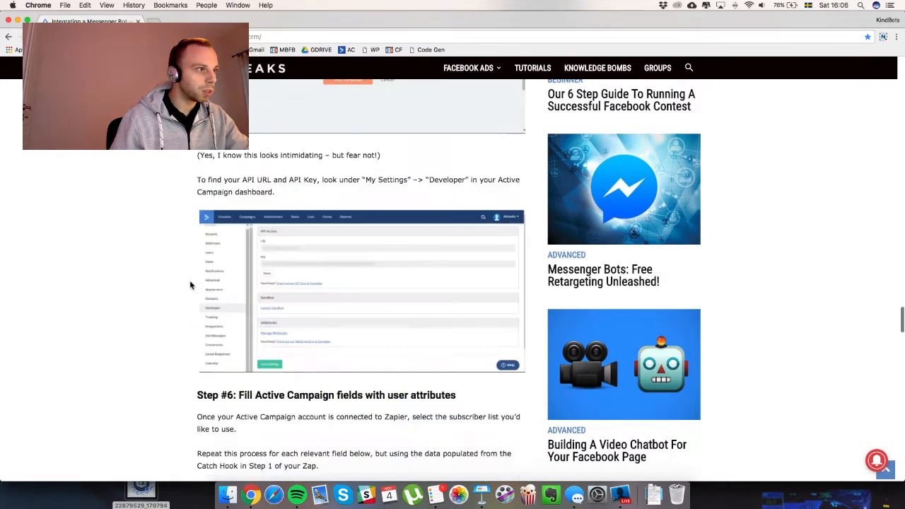
{"action": "scroll", "coordinate": [189, 285], "scroll_direction": "down", "scroll_amount": 5}
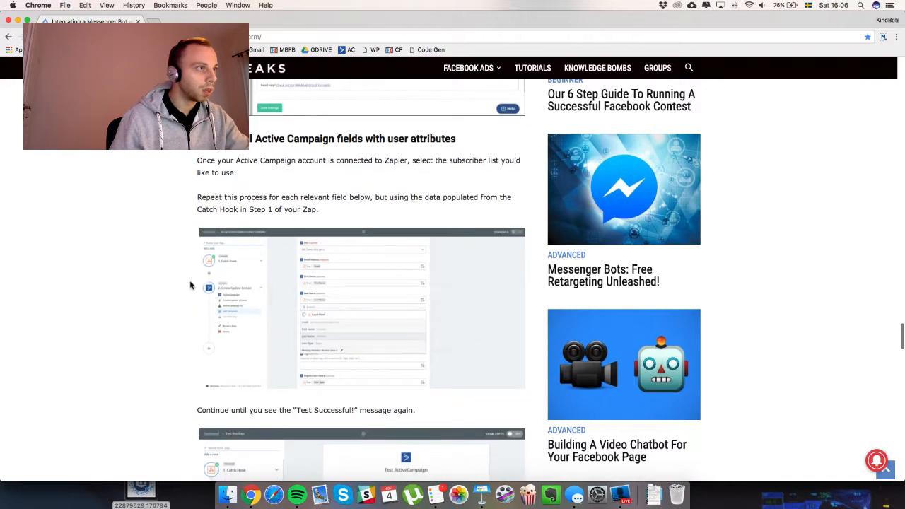
{"action": "scroll", "coordinate": [190, 285], "scroll_direction": "down", "scroll_amount": 5}
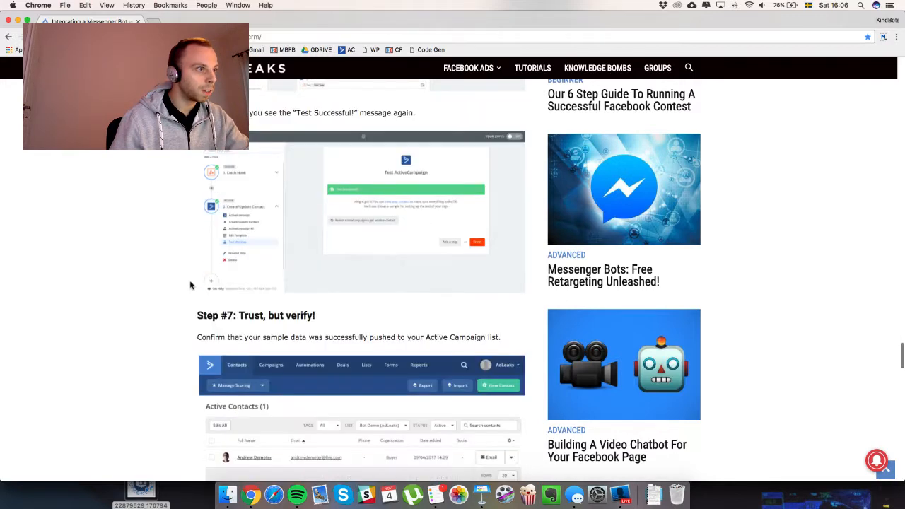
{"action": "scroll", "coordinate": [190, 285], "scroll_direction": "up", "scroll_amount": 4}
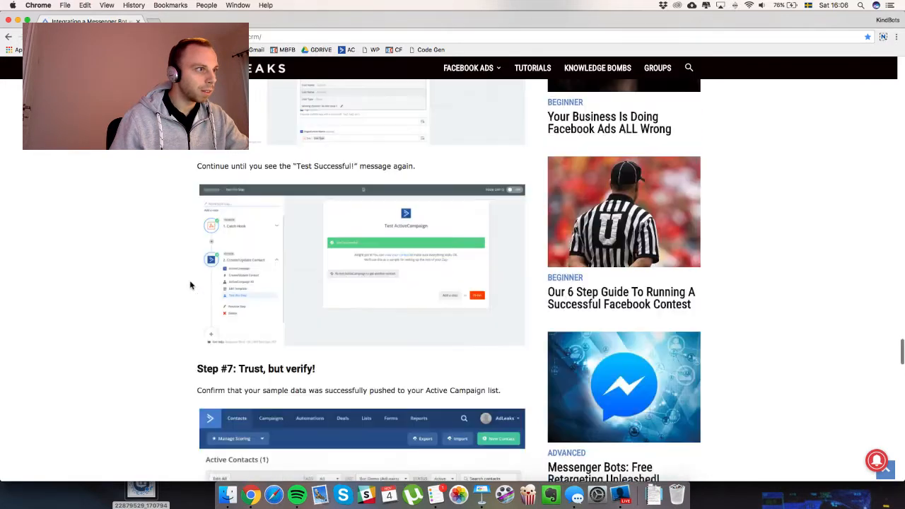
{"action": "scroll", "coordinate": [190, 285], "scroll_direction": "down", "scroll_amount": 4}
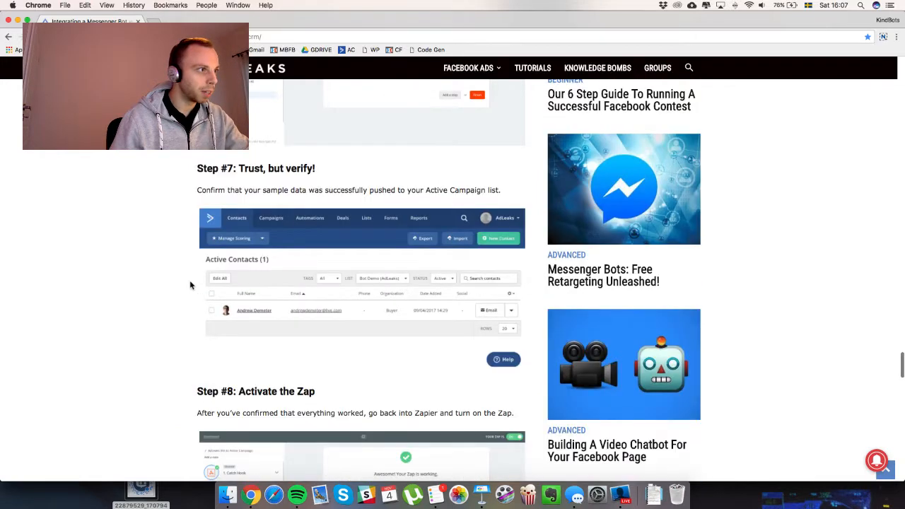
{"action": "scroll", "coordinate": [189, 285], "scroll_direction": "down", "scroll_amount": 10}
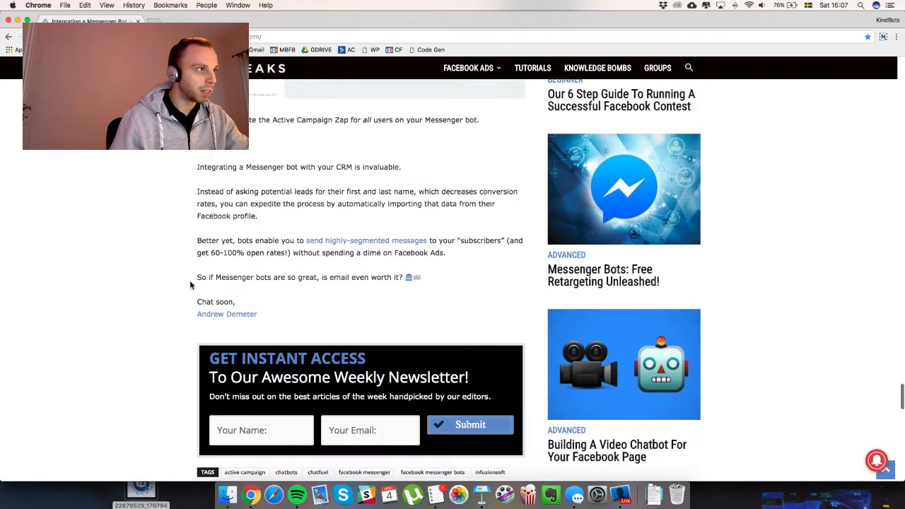
{"action": "scroll", "coordinate": [190, 281], "scroll_direction": "down", "scroll_amount": 6}
{"action": "scroll", "coordinate": [189, 281], "scroll_direction": "up", "scroll_amount": 4}
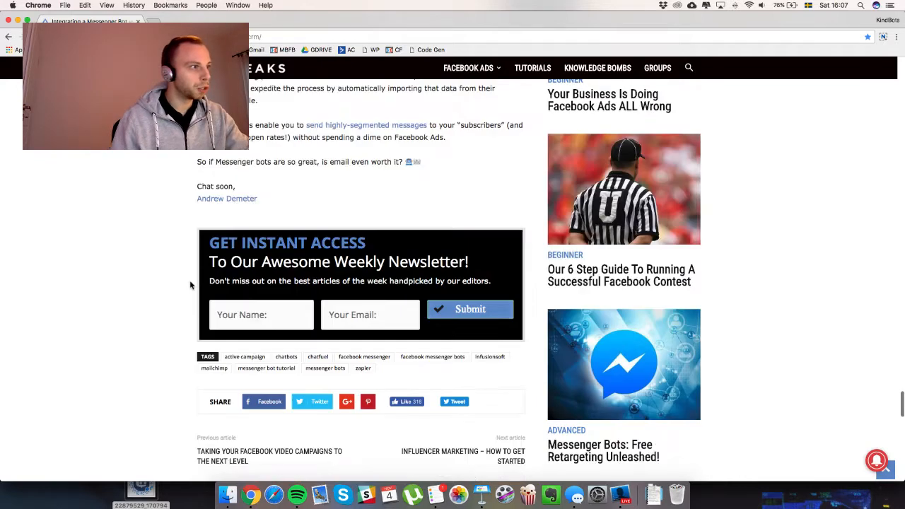
{"action": "scroll", "coordinate": [189, 285], "scroll_direction": "up", "scroll_amount": 10}
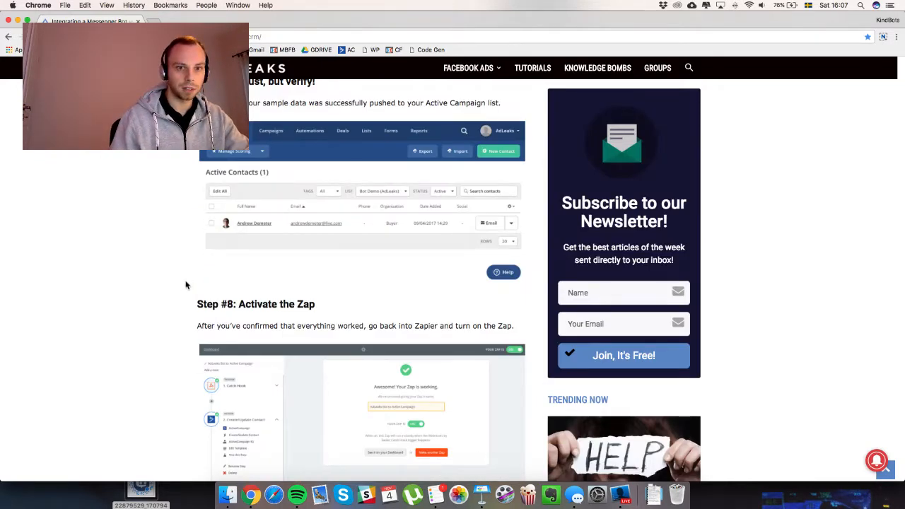
{"action": "key", "text": "ctrl+Up"}
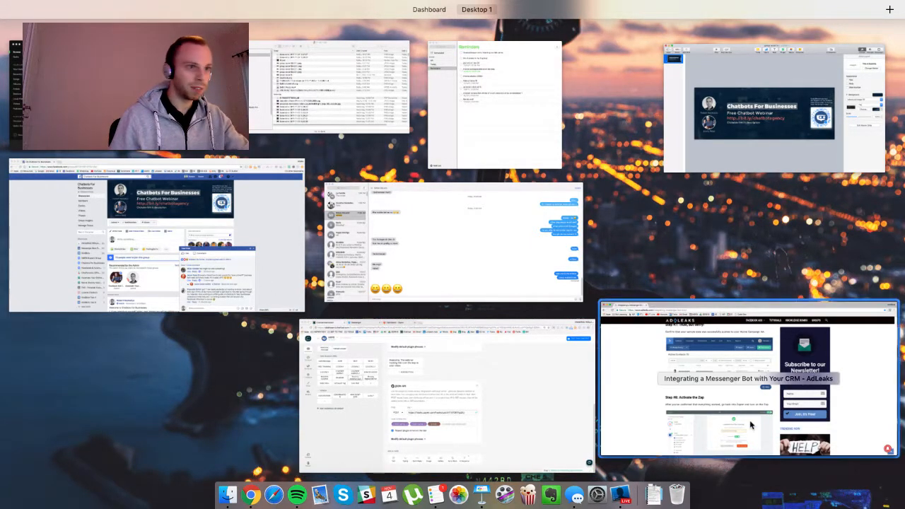
Pick the AdLeaks Chrome window in Mission Control, which brings iTunes to the front.
{"action": "left_click", "coordinate": [768, 375]}
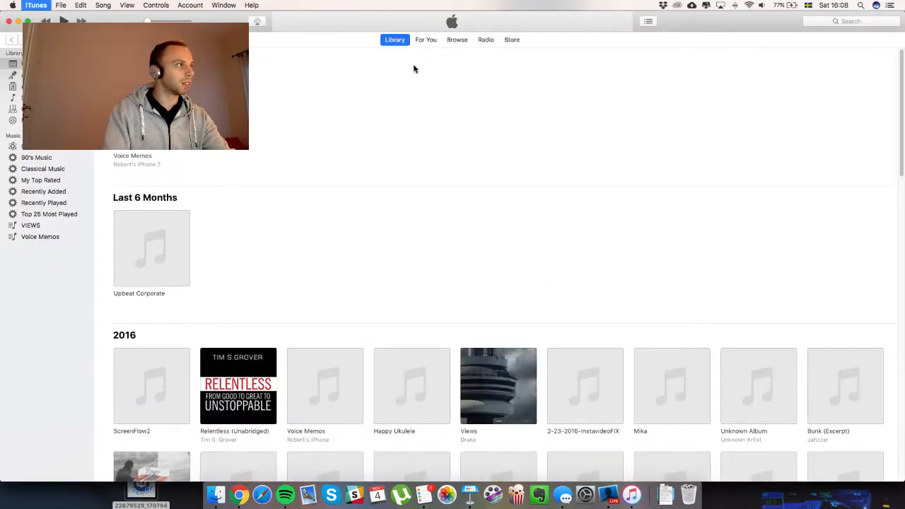
Quit iTunes with Cmd+Q to return to the AdLeaks article.
{"action": "key", "text": "super+q"}
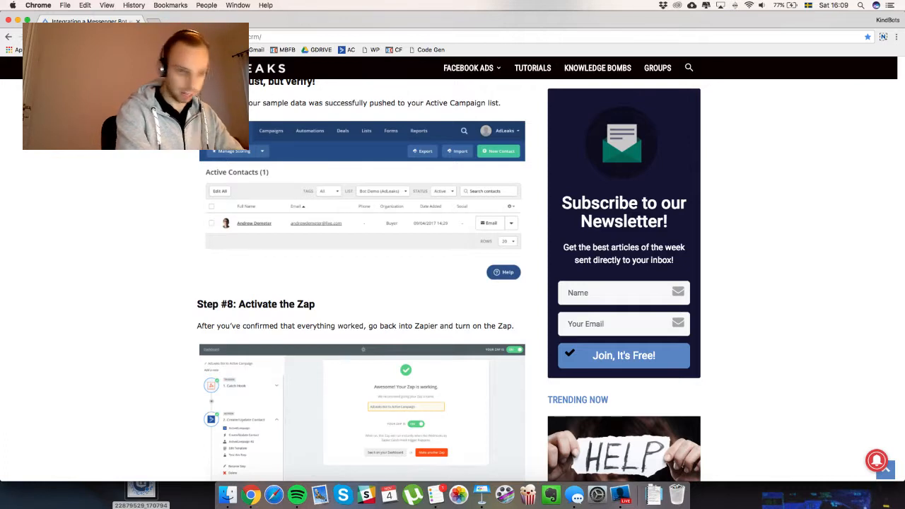
Switch from the AdLeaks article to QuickTime Player.
{"action": "key", "text": "ctrl+super+Escape"}
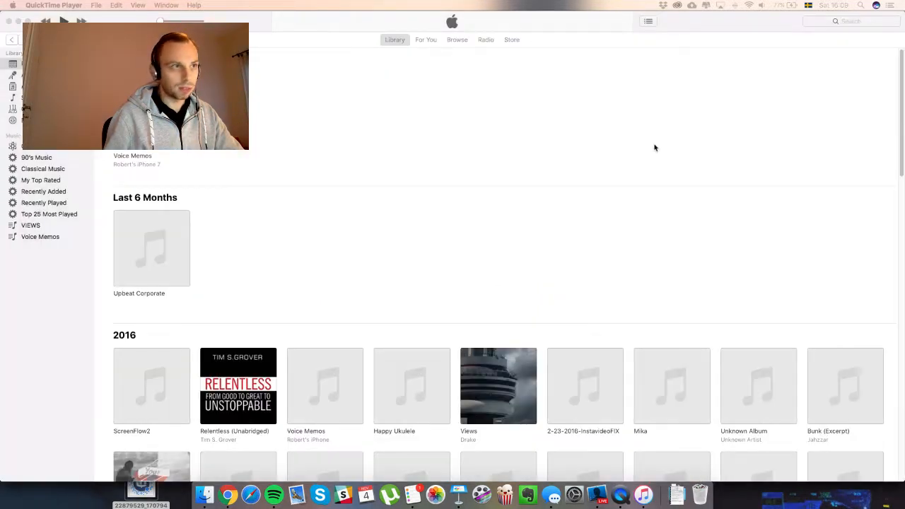
Quit iTunes, declining the iPhone software update, and nudge the iPhone mirror window higher.
{"action": "left_click", "coordinate": [551, 40]}
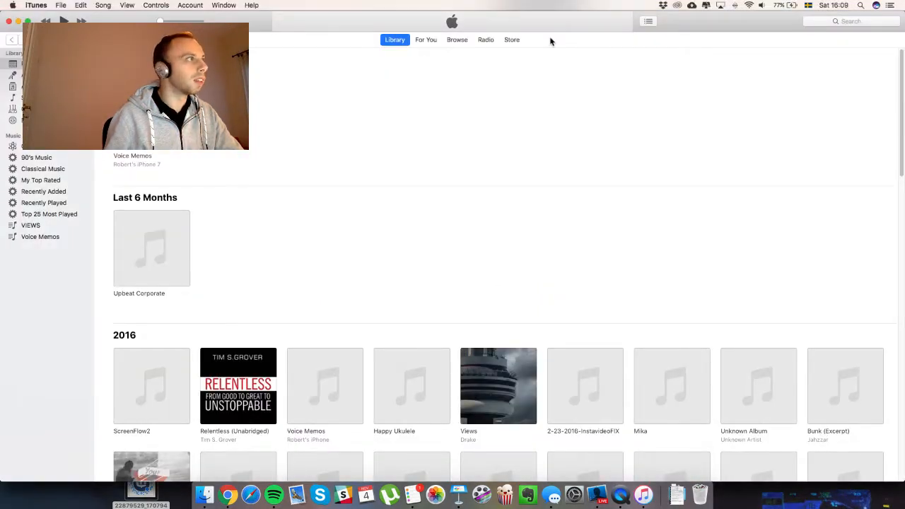
{"action": "key", "text": "super+q"}
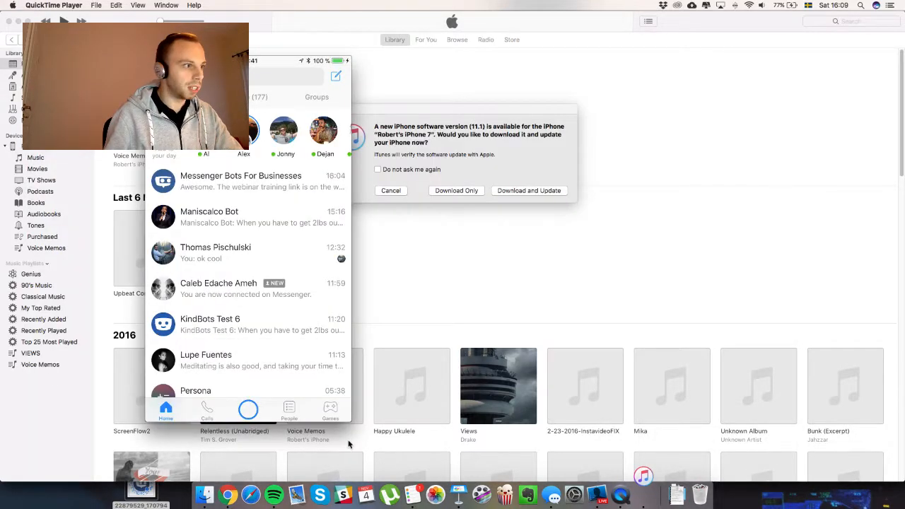
{"action": "left_click", "coordinate": [396, 194]}
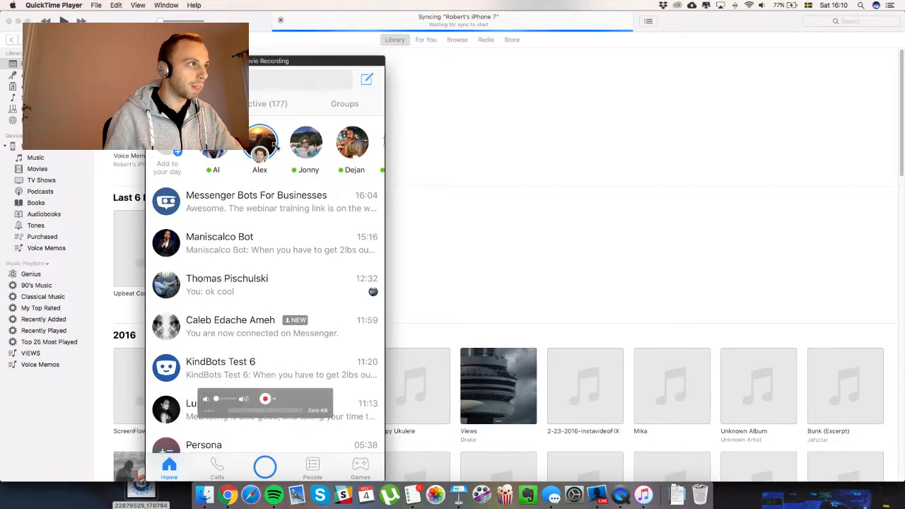
{"action": "left_click_drag", "start_coordinate": [275, 59], "coordinate": [273, 25]}
{"action": "left_click", "coordinate": [466, 89]}
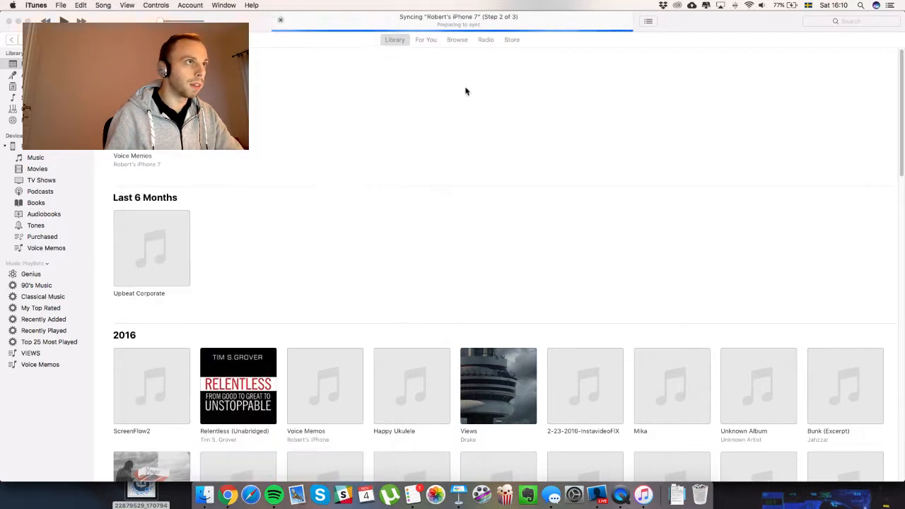
{"action": "left_click", "coordinate": [36, 5]}
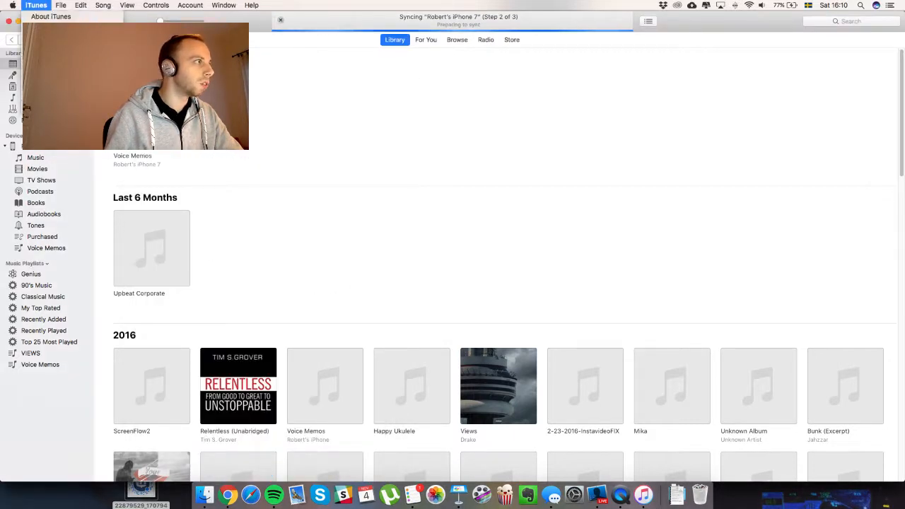
{"action": "left_click", "coordinate": [49, 108]}
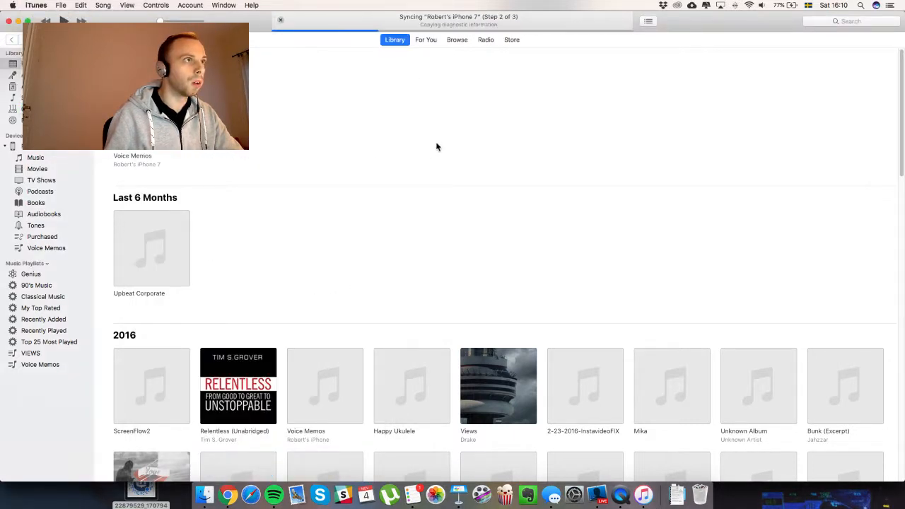
Bring the iPhone mirror window forward and move it to the centre over the AdLeaks article.
{"action": "key", "text": "super+Tab"}
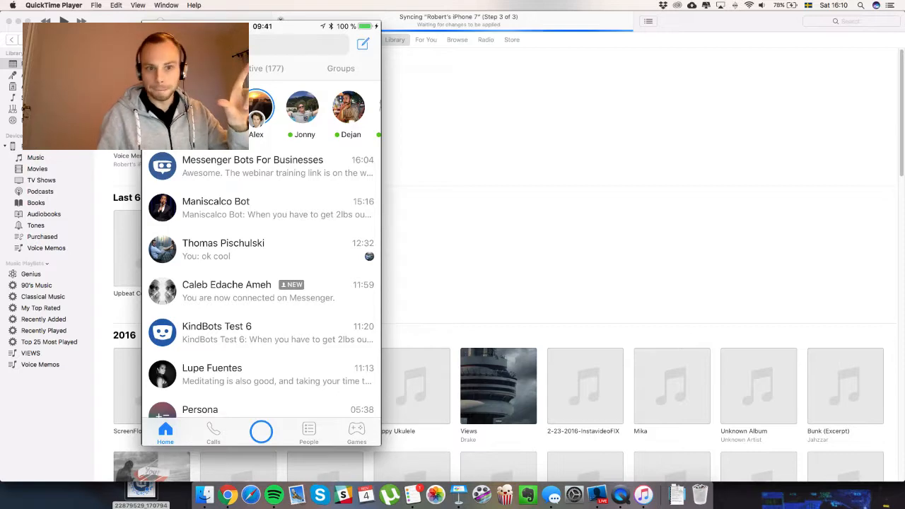
{"action": "mouse_move", "coordinate": [266, 22]}
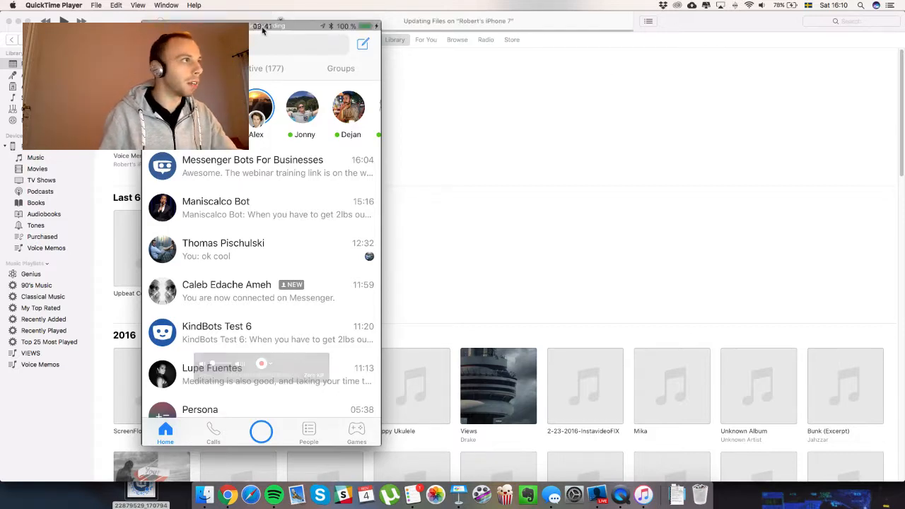
{"action": "left_click_drag", "start_coordinate": [265, 31], "coordinate": [410, 35]}
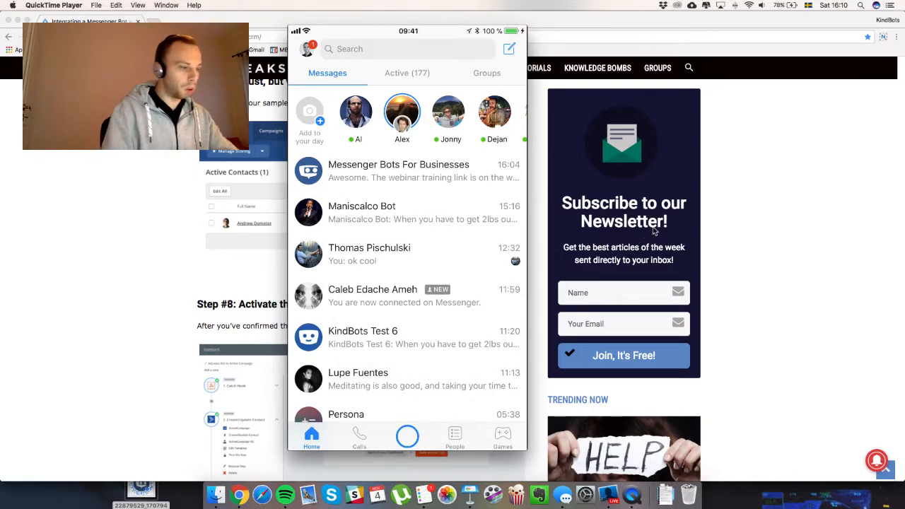
Bring the Chatbots For Businesses Facebook group window forward, keeping the mirrored phone screen in front.
{"action": "left_click", "coordinate": [751, 202]}
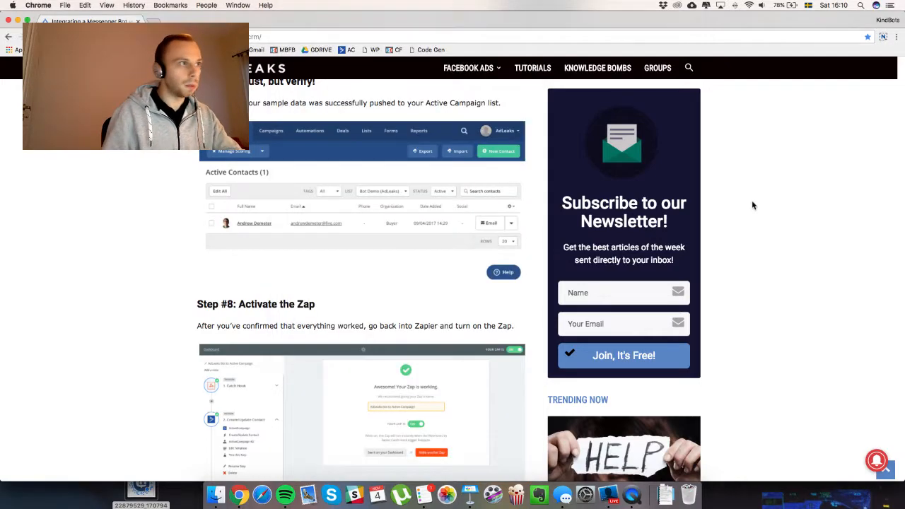
{"action": "key", "text": "ctrl+Up"}
{"action": "left_click", "coordinate": [402, 270]}
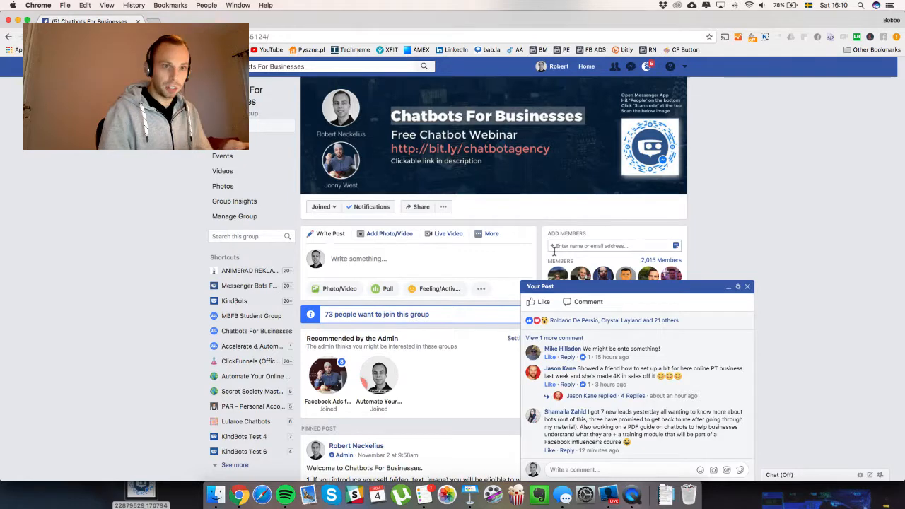
{"action": "key", "text": "super+Tab"}
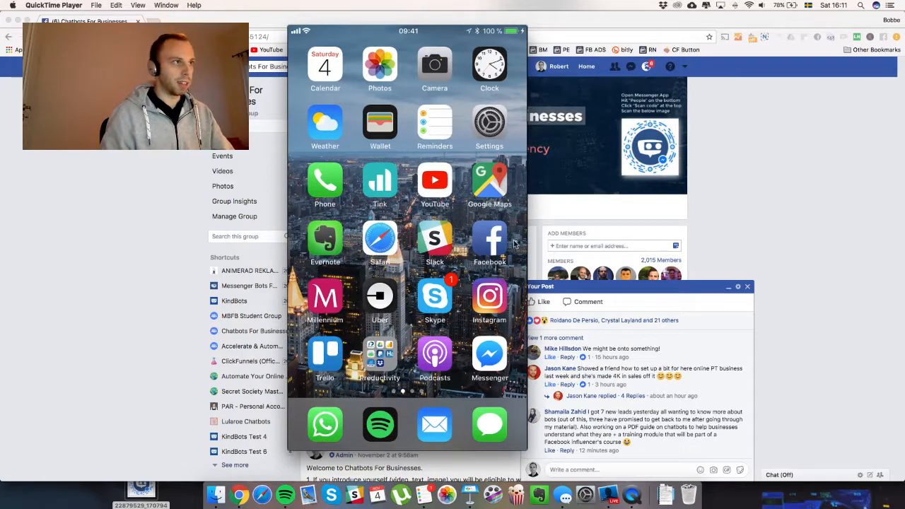
Close the iPhone mirror, launch Mail and move it to the other display, then return to Chrome.
{"action": "mouse_move", "coordinate": [428, 233]}
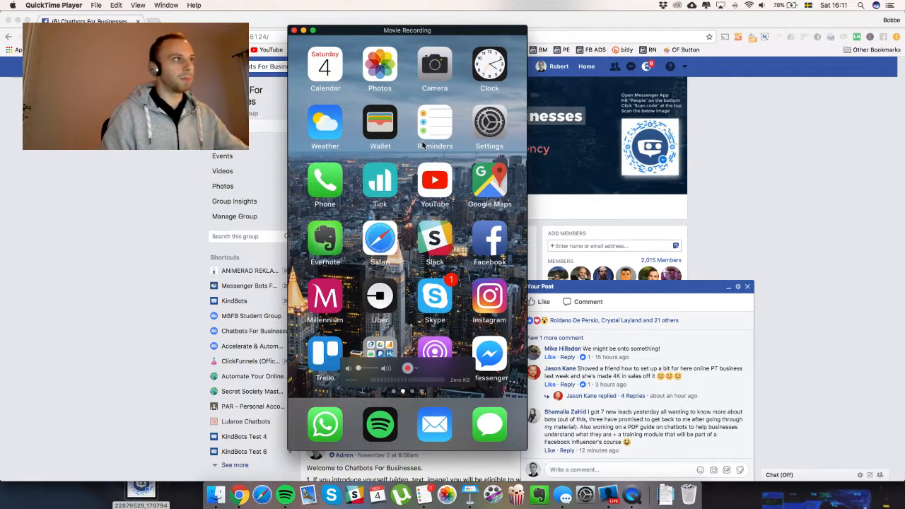
{"action": "key", "text": "super+q"}
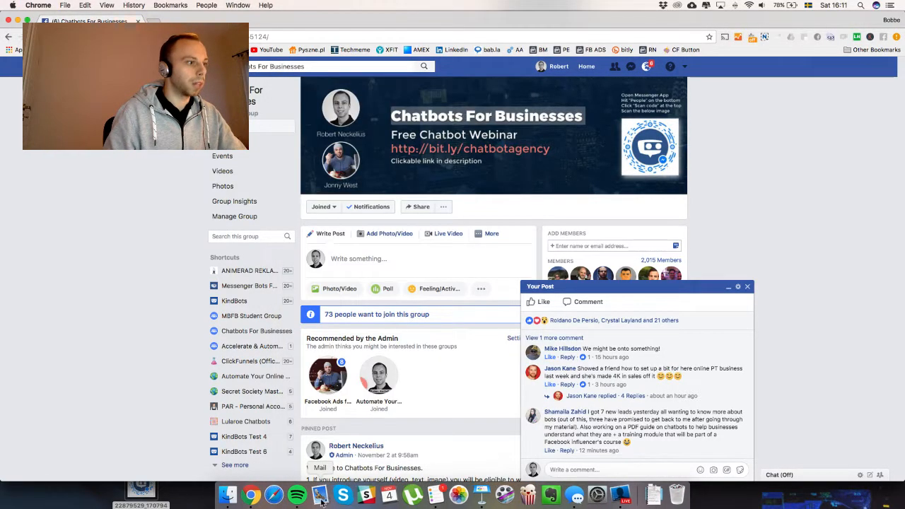
{"action": "left_click", "coordinate": [322, 498]}
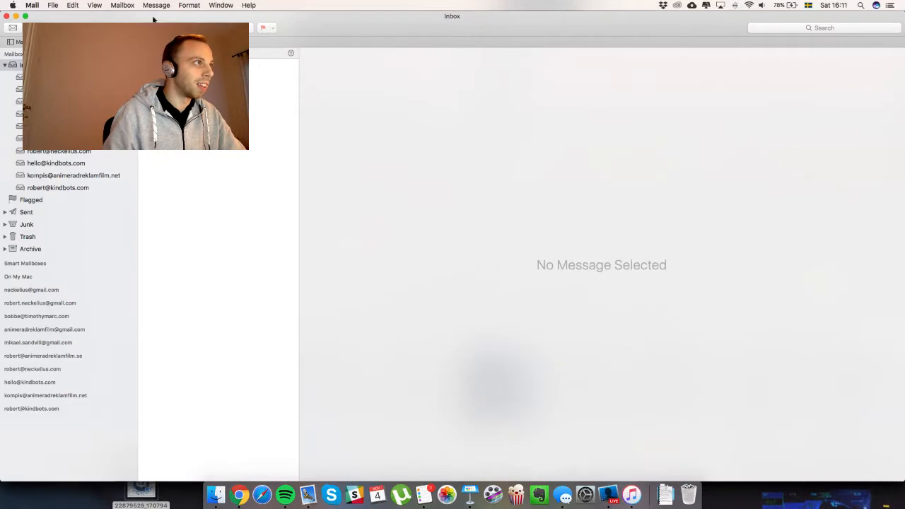
{"action": "left_click_drag", "start_coordinate": [153, 17], "coordinate": [904, 353]}
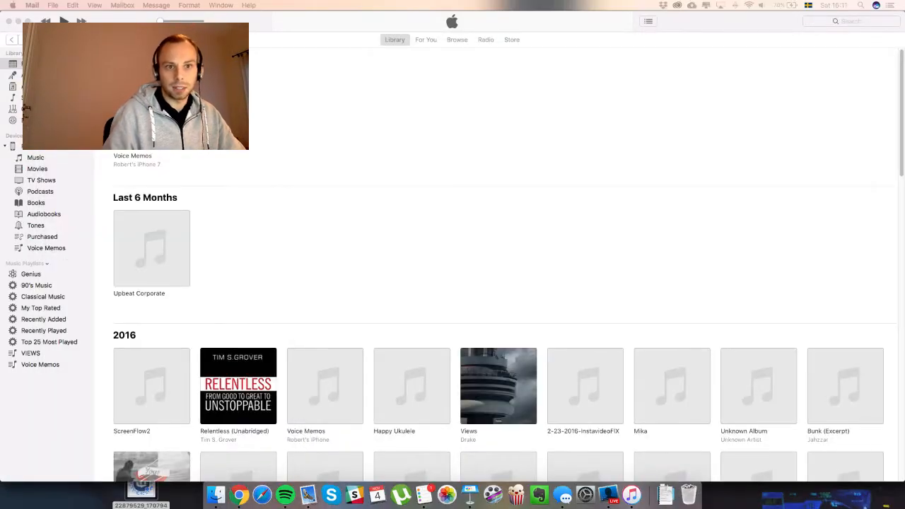
{"action": "left_click", "coordinate": [238, 494]}
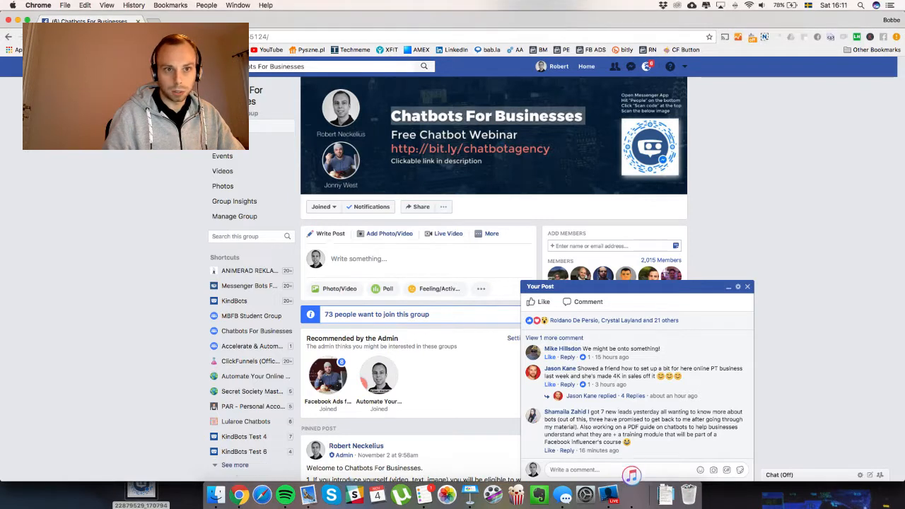
Bring the 'chatbot webinar' email, ending with the webinar link, over the Facebook group page.
{"action": "left_click", "coordinate": [636, 502]}
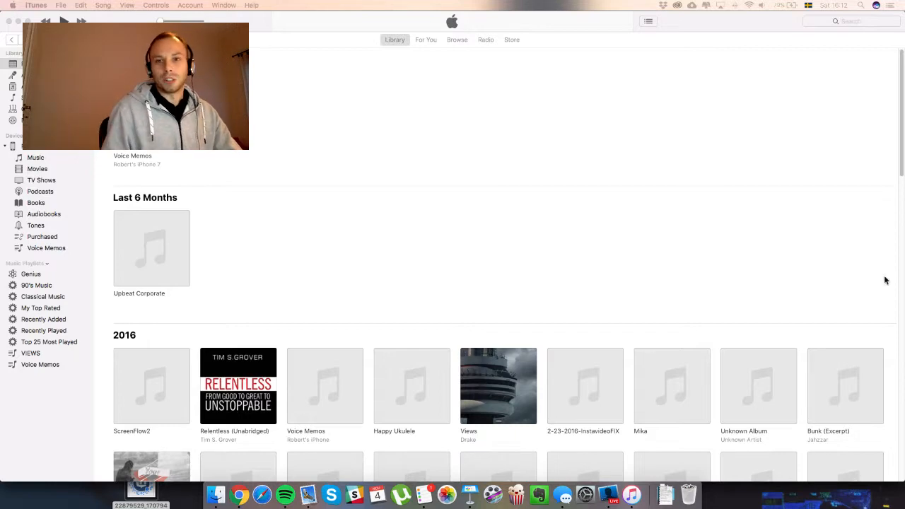
{"action": "left_click", "coordinate": [239, 495]}
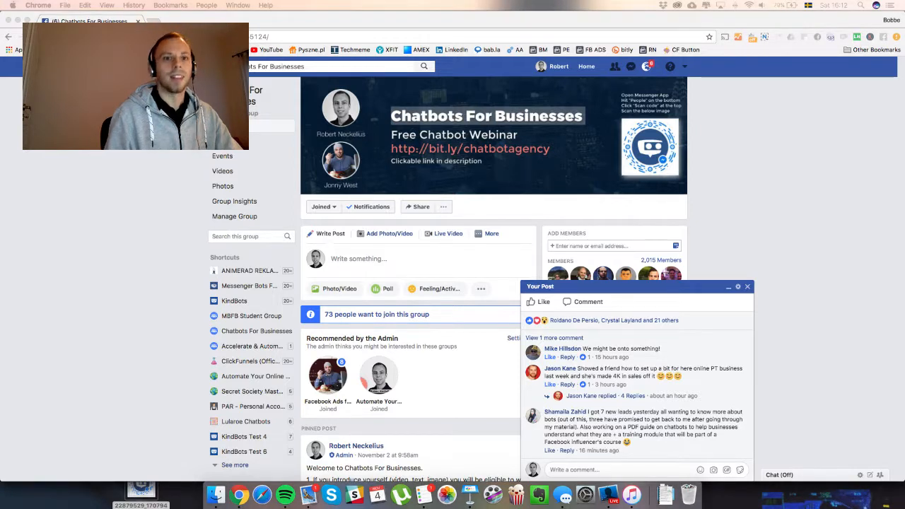
{"action": "left_click_drag", "start_coordinate": [903, 177], "coordinate": [230, 49]}
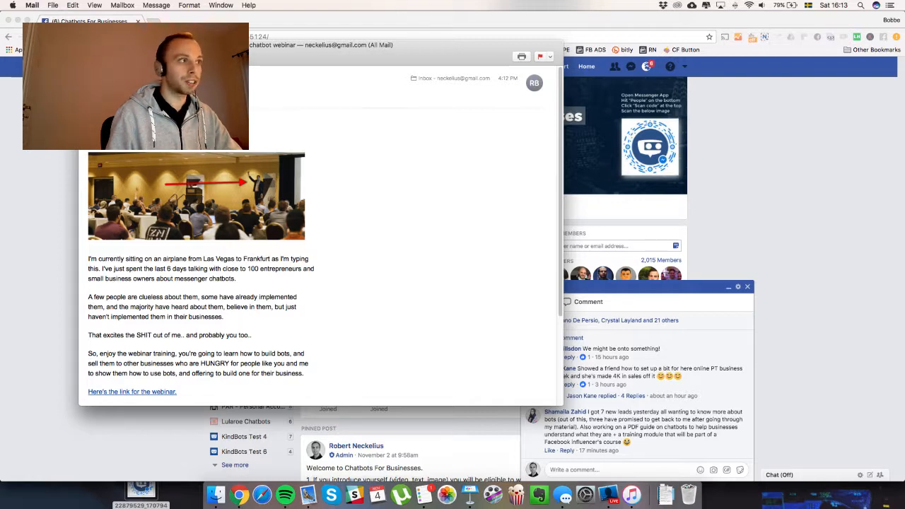
Close the webinar email, return to the Chatbots For Businesses page, and pull in the ActiveCampaign window.
{"action": "key", "text": "super+w"}
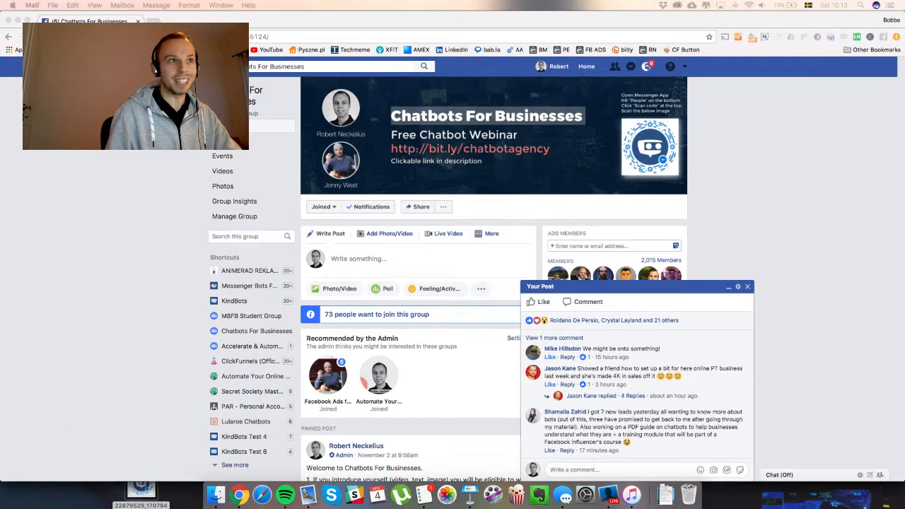
{"action": "left_click", "coordinate": [870, 193]}
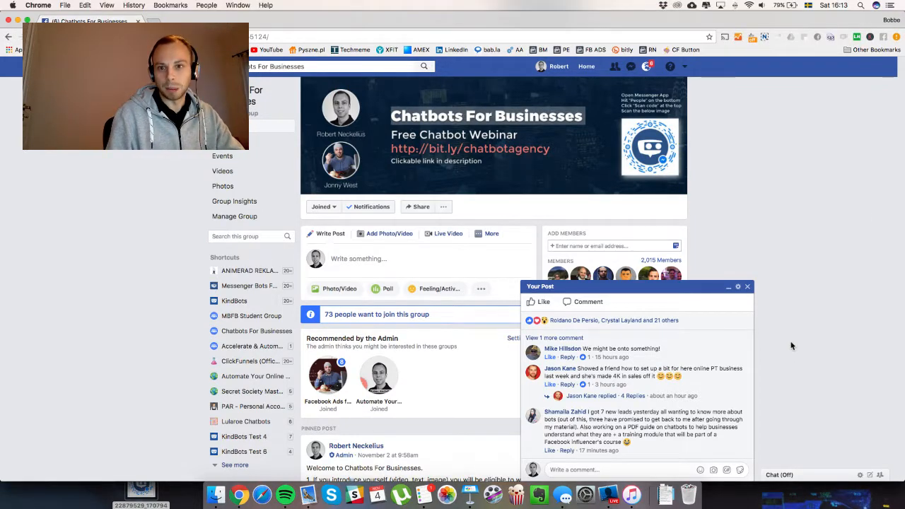
{"action": "key", "text": "ctrl+Up"}
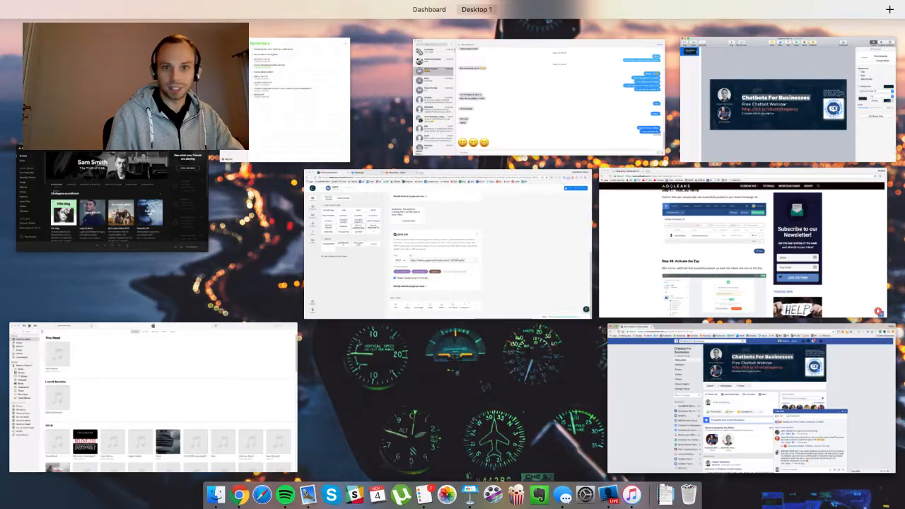
{"action": "key", "text": "ctrl+Up"}
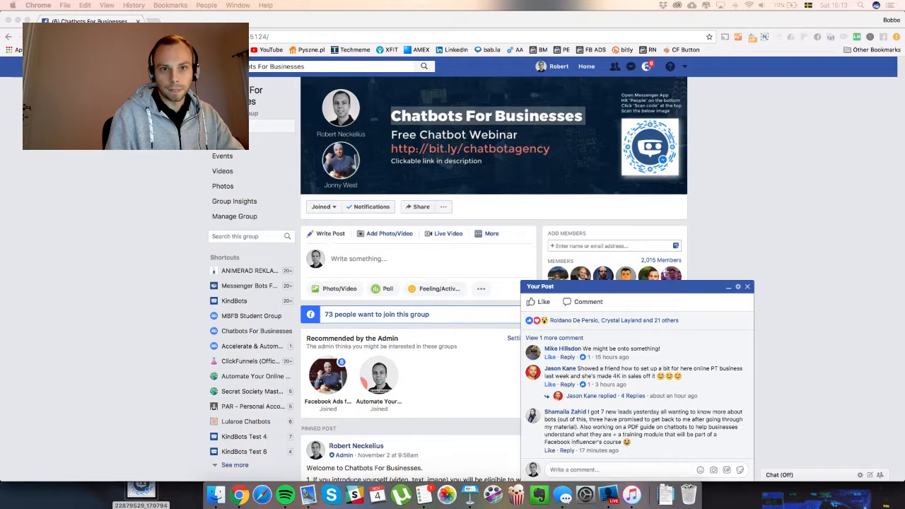
{"action": "left_click_drag", "start_coordinate": [903, 205], "coordinate": [392, 83]}
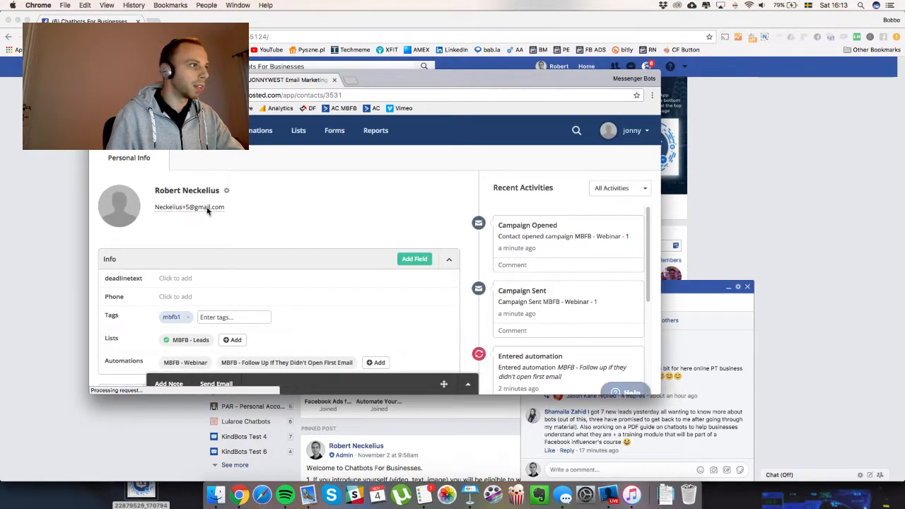
Verify the new contact's mbfb1 tag and MBFB - Leads list, then move ActiveCampaign off-screen.
{"action": "left_click_drag", "start_coordinate": [230, 208], "coordinate": [157, 210]}
{"action": "left_click", "coordinate": [246, 218]}
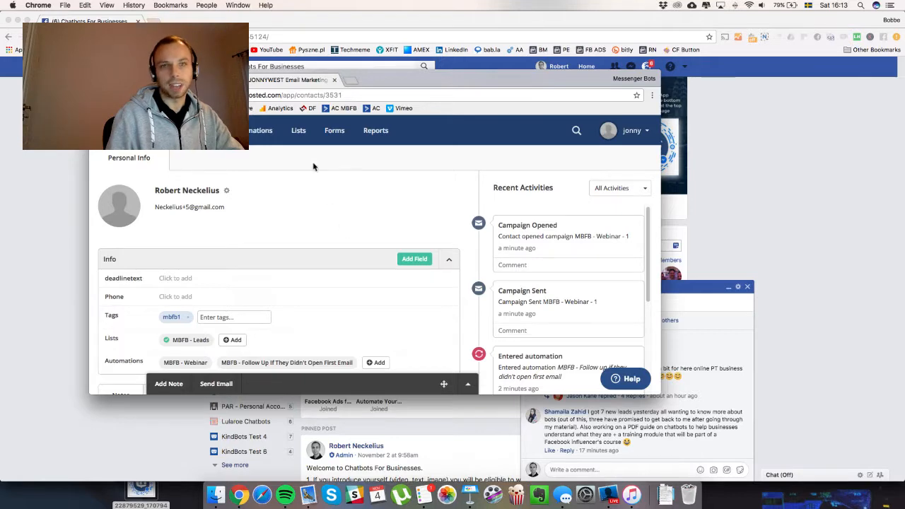
{"action": "left_click_drag", "start_coordinate": [371, 80], "coordinate": [904, 207]}
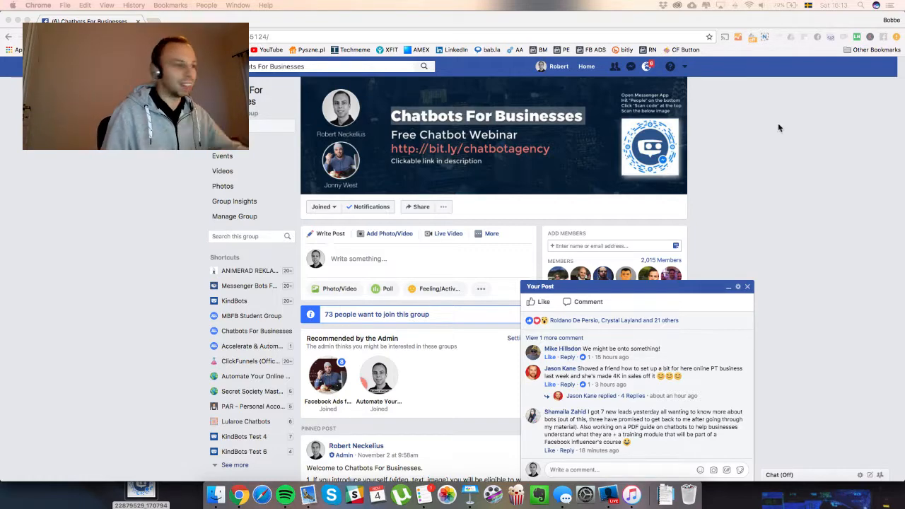
Show the Chatfuel webinar block's JSON API plugin sending first name, last name and email to Zapier.
{"action": "key", "text": "ctrl+Up"}
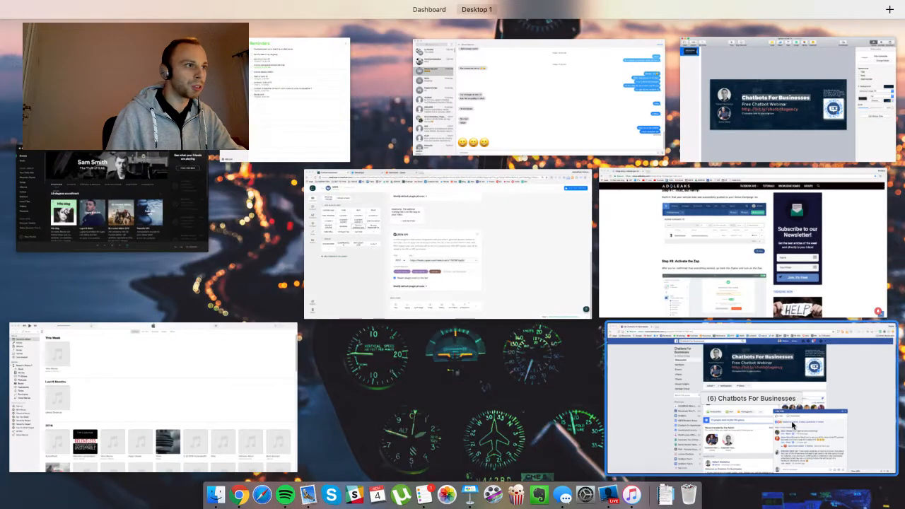
{"action": "left_click", "coordinate": [512, 284]}
{"action": "scroll", "coordinate": [612, 324], "scroll_direction": "up", "scroll_amount": 5}
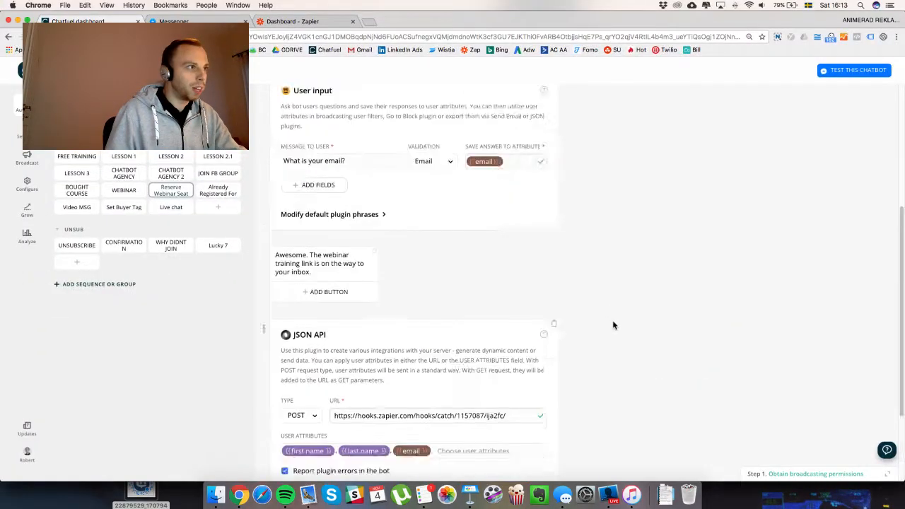
{"action": "scroll", "coordinate": [612, 324], "scroll_direction": "down", "scroll_amount": 4}
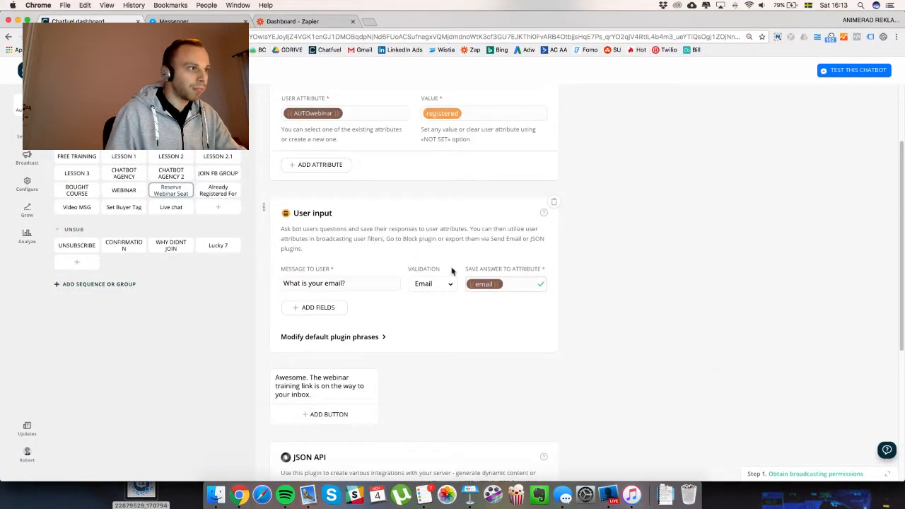
{"action": "scroll", "coordinate": [452, 255], "scroll_direction": "down", "scroll_amount": 5}
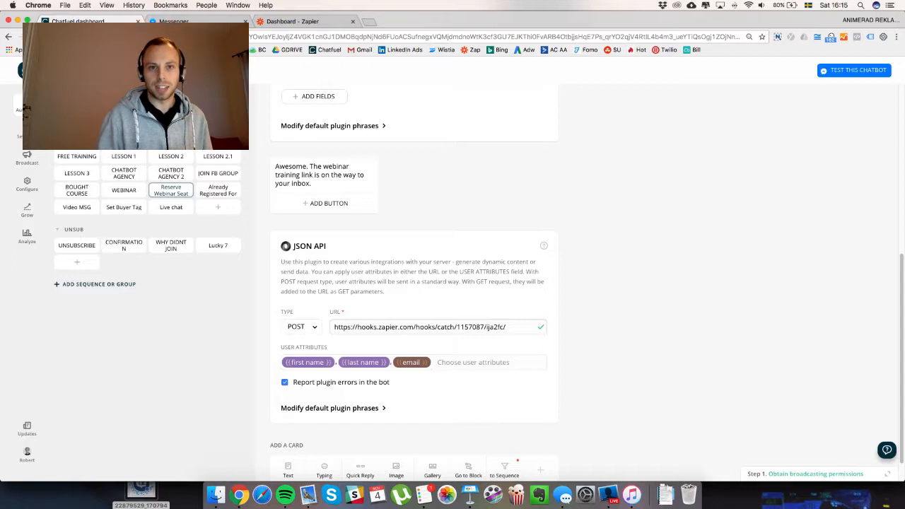
{"action": "left_click", "coordinate": [609, 495]}
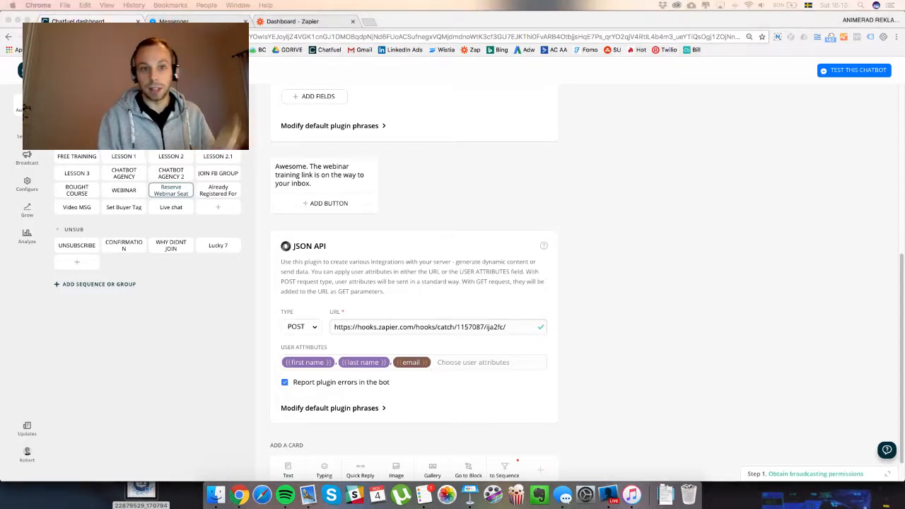